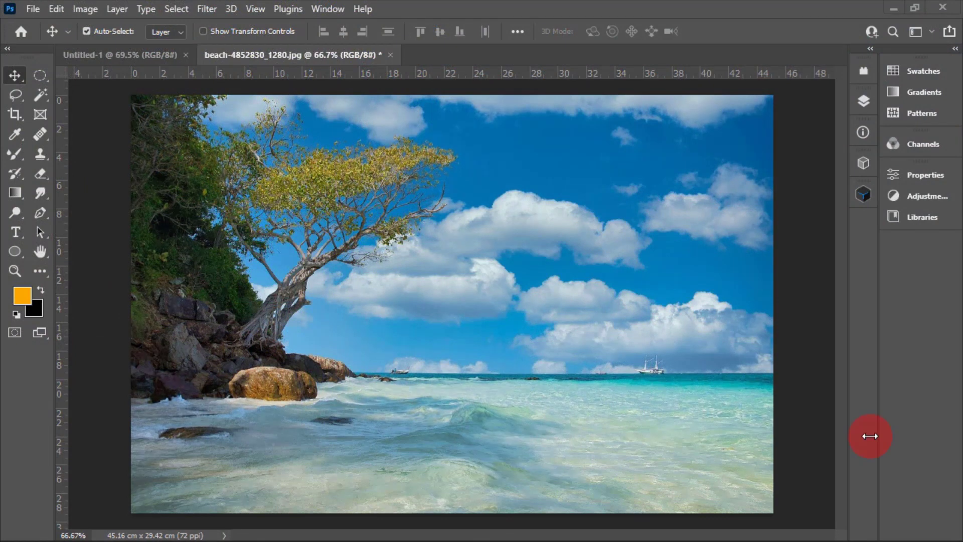
- Add IB96.com text and set it to Swis721 BlkCn BT at about 268 pt
{"action": "left_click", "coordinate": [16, 233]}
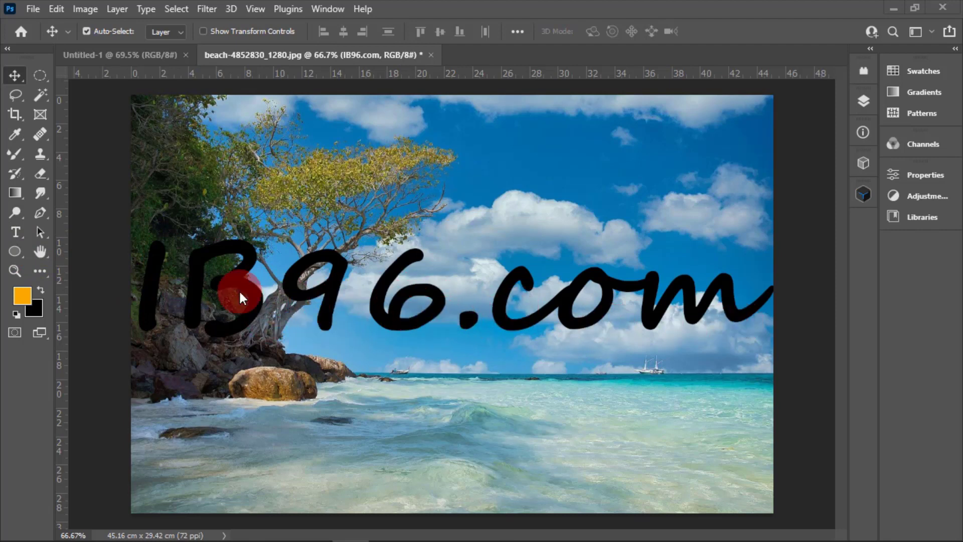
{"action": "left_click", "coordinate": [861, 100]}
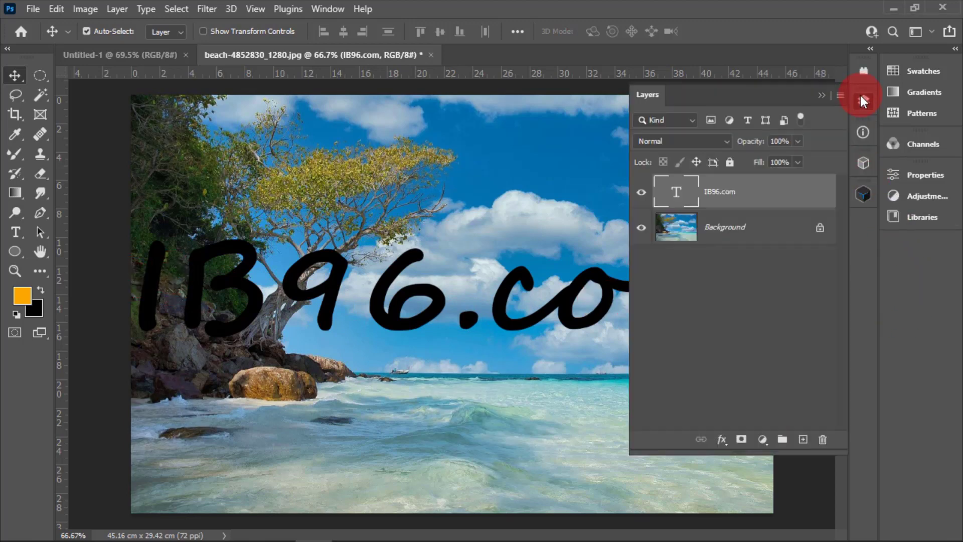
{"action": "left_click", "coordinate": [676, 196]}
{"action": "double_click", "coordinate": [676, 195]}
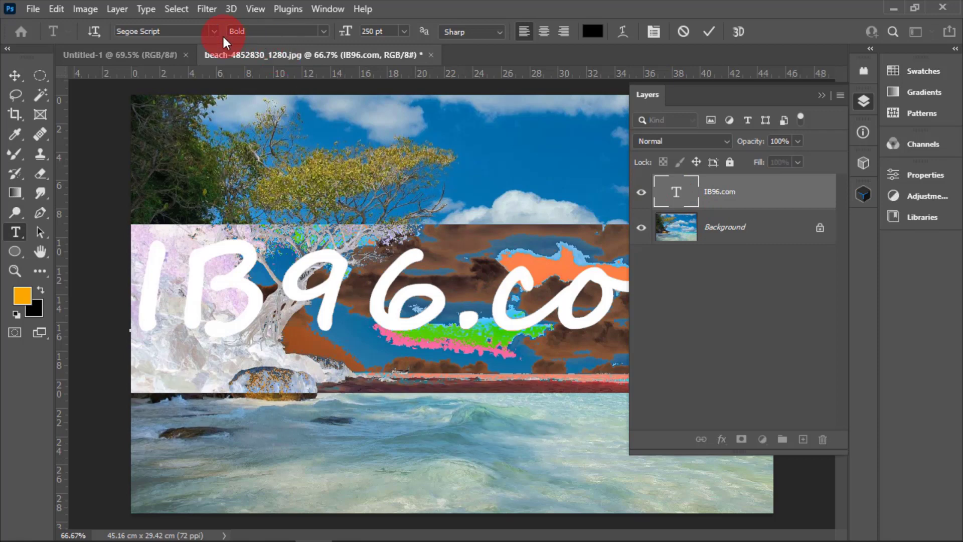
{"action": "left_click", "coordinate": [210, 30]}
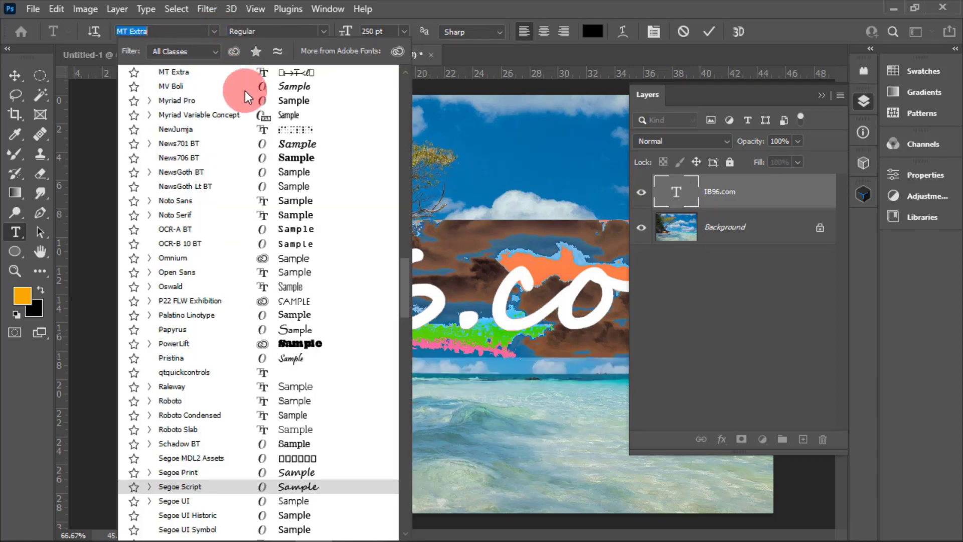
{"action": "key", "text": "Escape"}
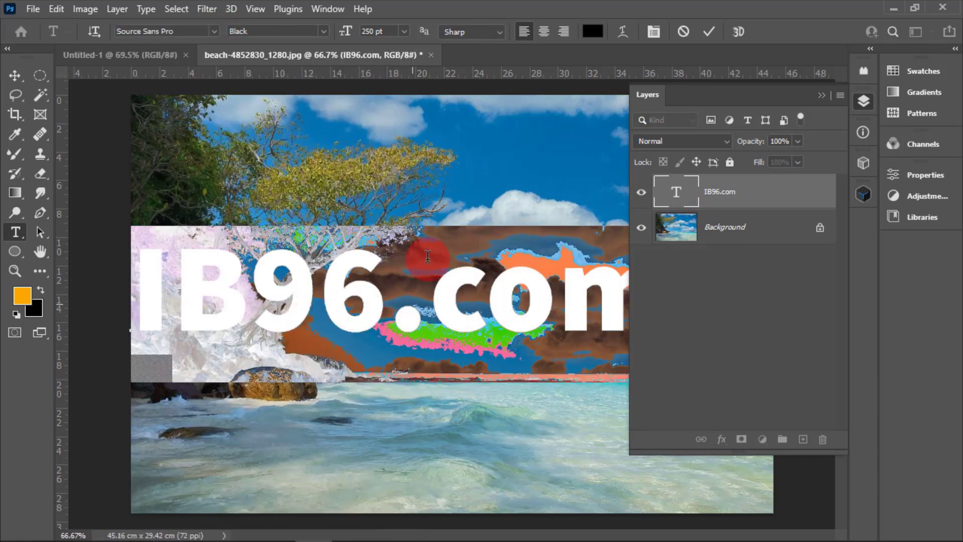
{"action": "left_click_drag", "start_coordinate": [345, 31], "coordinate": [328, 35]}
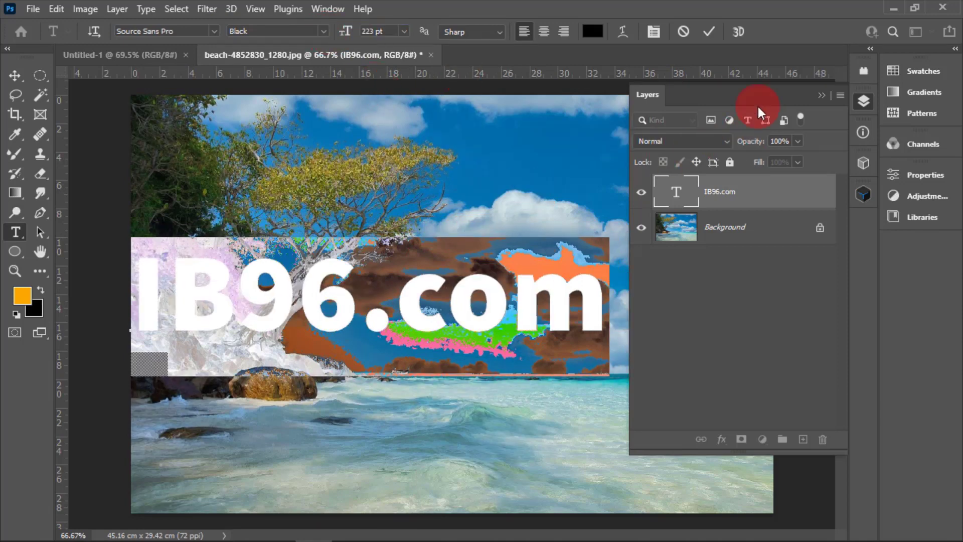
- Commit the IB96.com lettering and centre it across the beach photo
{"action": "left_click_drag", "start_coordinate": [712, 87], "coordinate": [822, 248]}
{"action": "left_click", "coordinate": [427, 463]}
{"action": "left_click", "coordinate": [687, 446]}
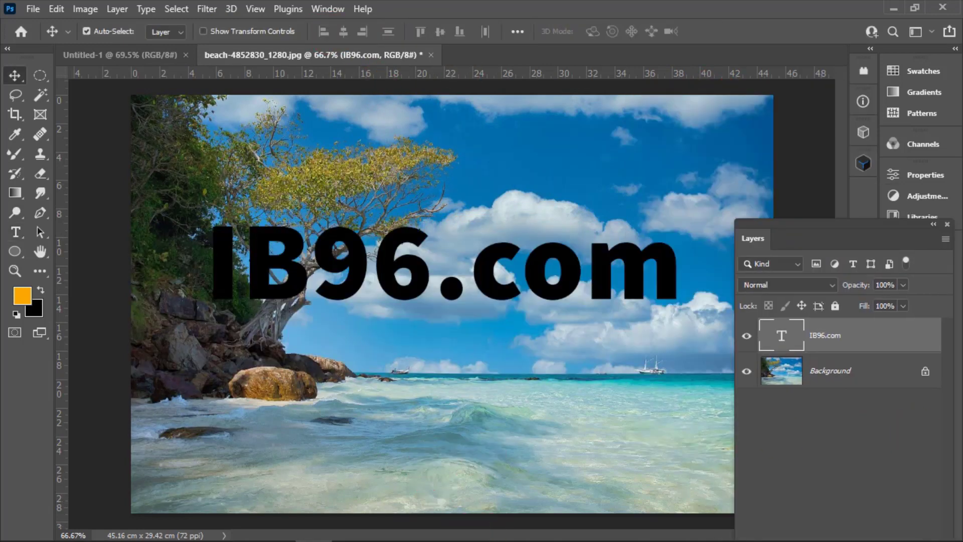
{"action": "double_click", "coordinate": [782, 334]}
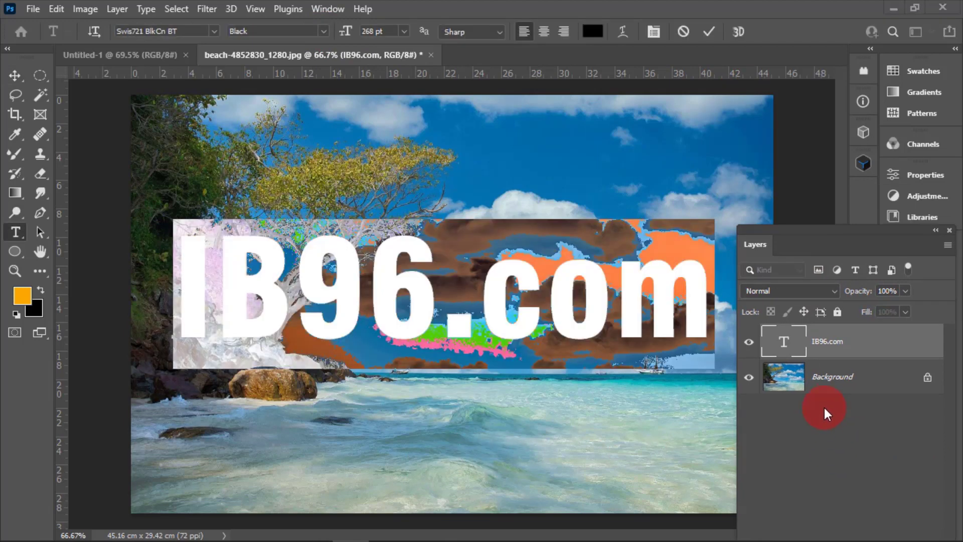
{"action": "left_click", "coordinate": [20, 84]}
{"action": "left_click_drag", "start_coordinate": [386, 333], "coordinate": [399, 330]}
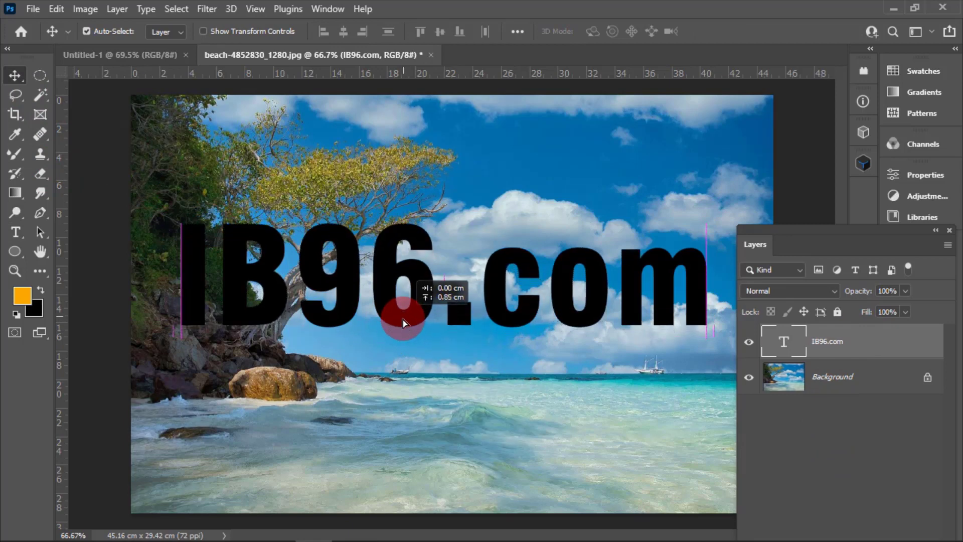
{"action": "left_click_drag", "start_coordinate": [399, 330], "coordinate": [414, 334]}
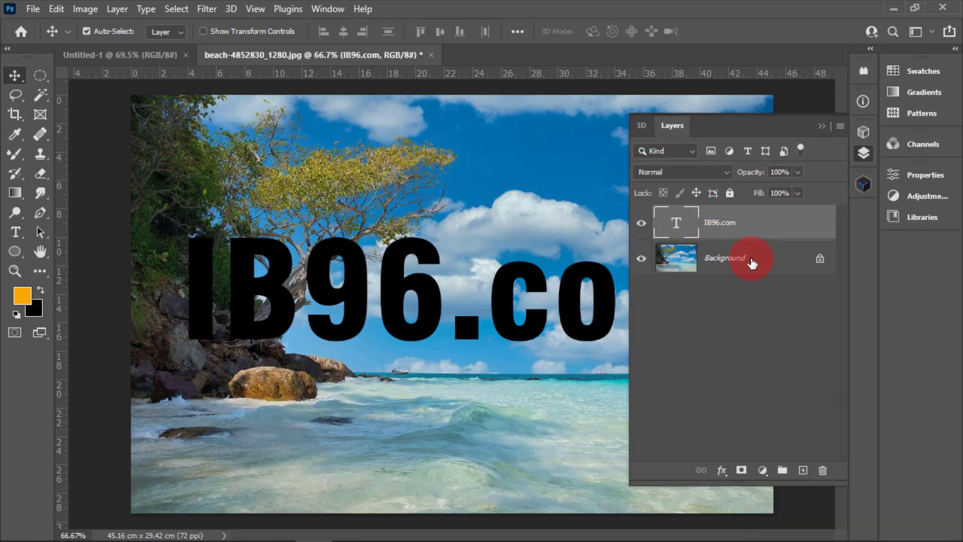
- Duplicate the Background, place the copy above the text layer, and clip it to IB96.com
{"action": "left_click_drag", "start_coordinate": [778, 260], "coordinate": [803, 469]}
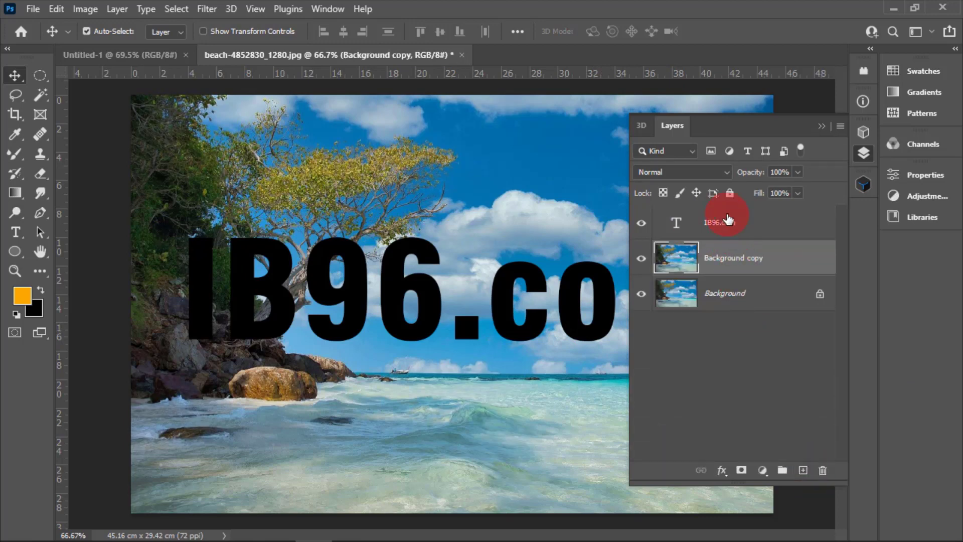
{"action": "left_click_drag", "start_coordinate": [731, 216], "coordinate": [737, 269]}
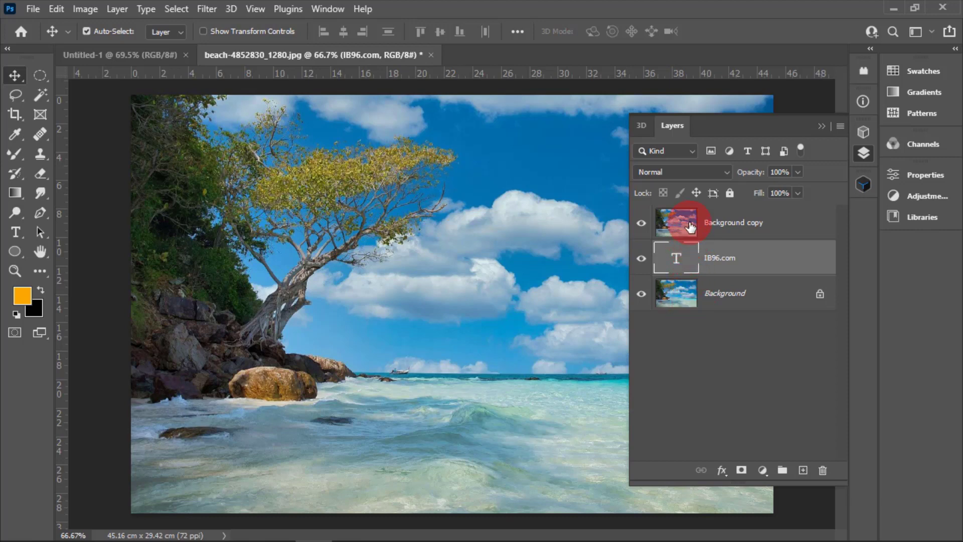
{"action": "right_click", "coordinate": [795, 225]}
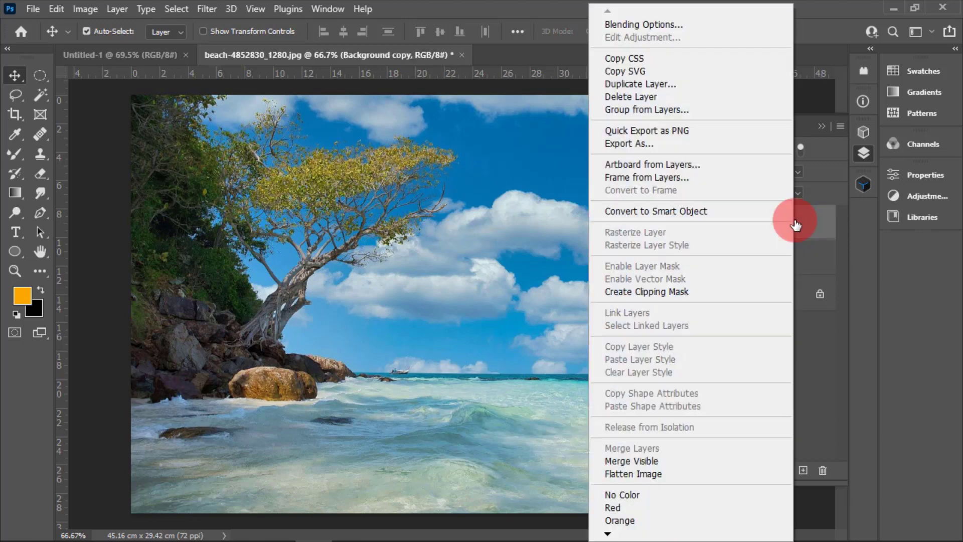
{"action": "left_click", "coordinate": [678, 293]}
- Toggle the original Background layer's visibility, leaving it hidden
{"action": "left_click", "coordinate": [643, 295]}
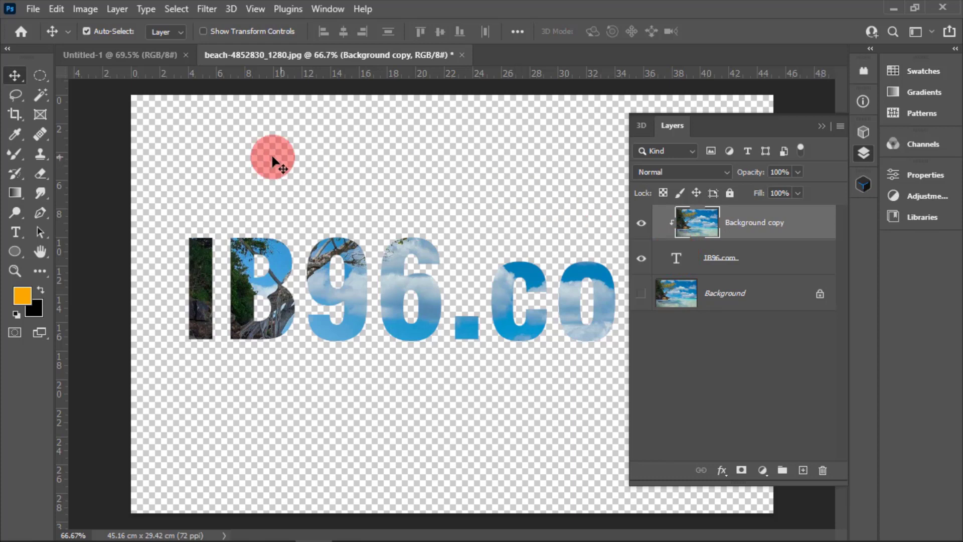
{"action": "left_click", "coordinate": [644, 296]}
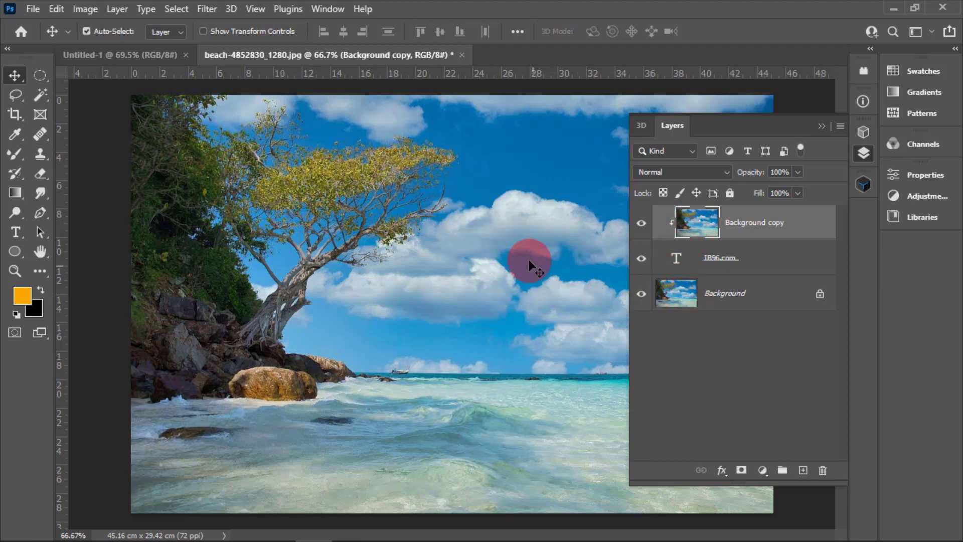
{"action": "left_click", "coordinate": [641, 294]}
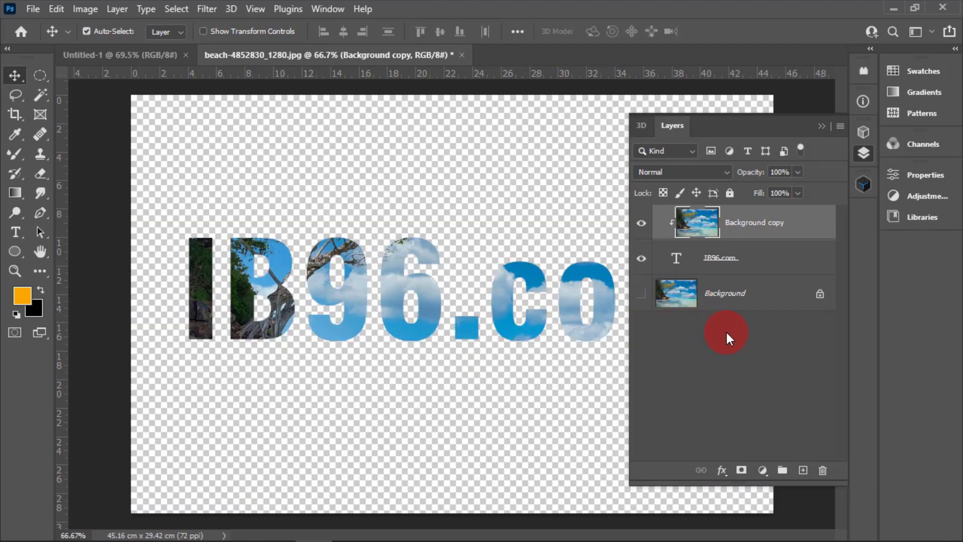
{"action": "left_click", "coordinate": [642, 295]}
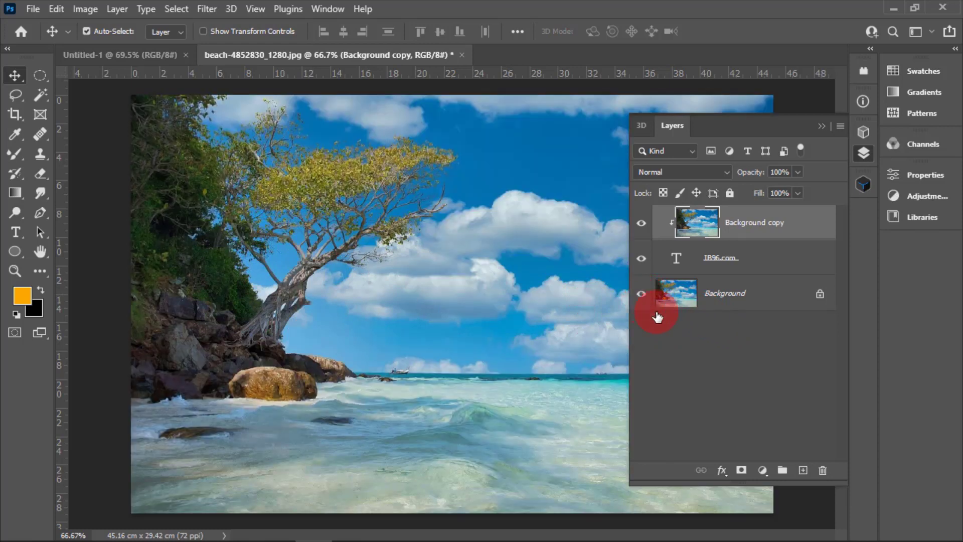
{"action": "left_click", "coordinate": [690, 297]}
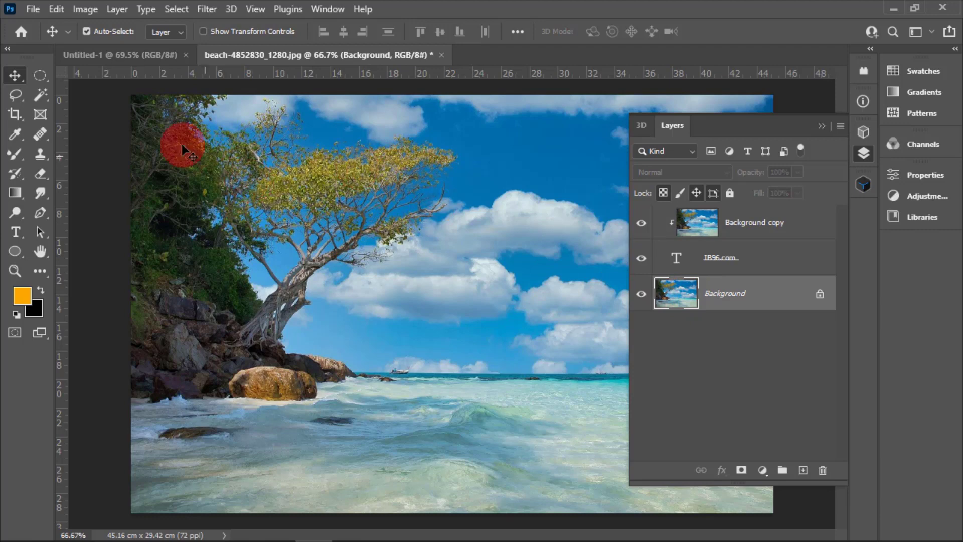
{"action": "left_click", "coordinate": [85, 9]}
{"action": "mouse_move", "coordinate": [108, 47]}
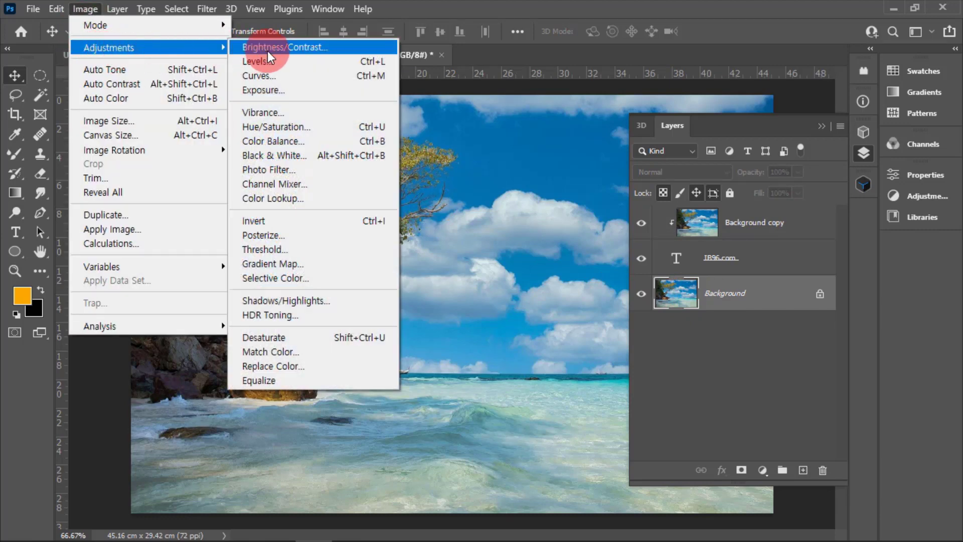
{"action": "left_click", "coordinate": [269, 51]}
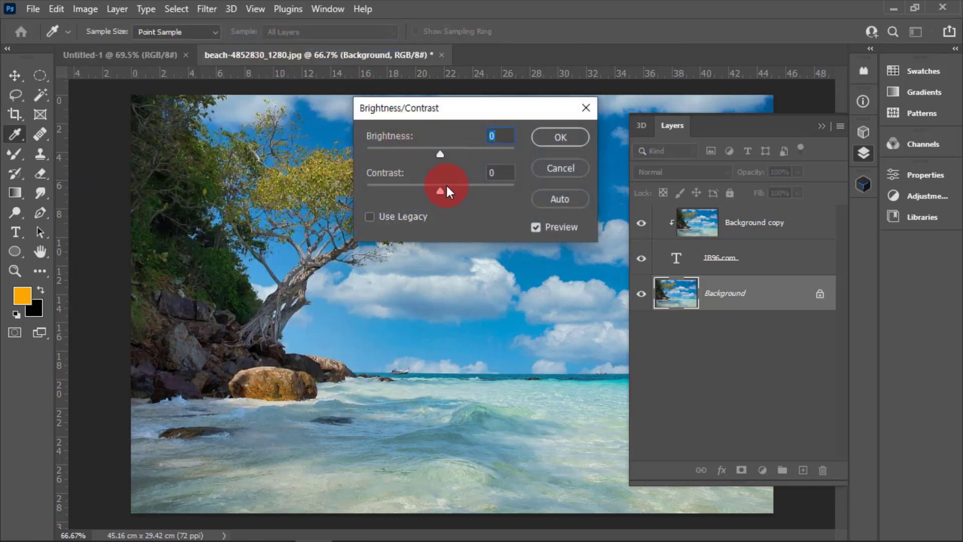
{"action": "mouse_move", "coordinate": [441, 155]}
{"action": "left_mouse_down"}
{"action": "mouse_move", "coordinate": [480, 157]}
{"action": "mouse_move", "coordinate": [404, 155]}
{"action": "left_mouse_up"}
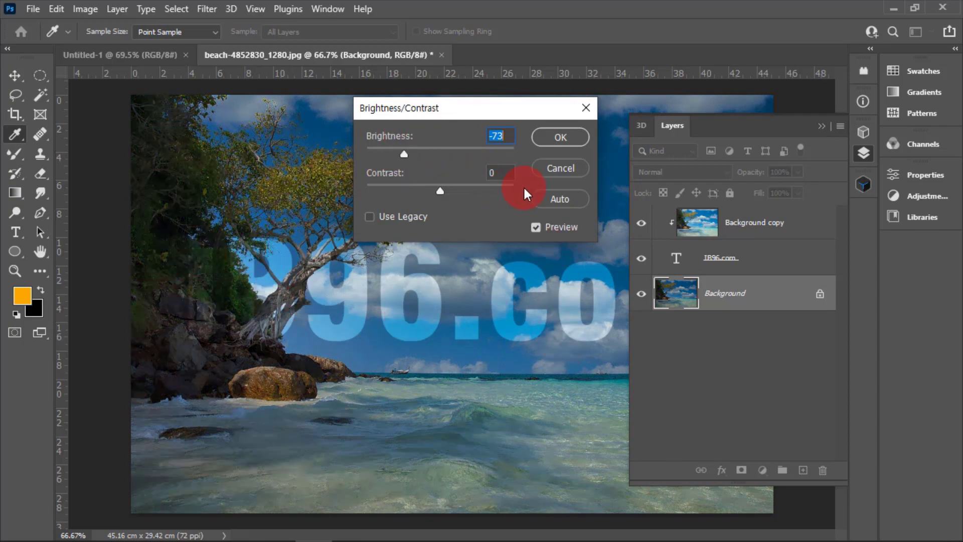
{"action": "left_click", "coordinate": [560, 168]}
{"action": "left_click", "coordinate": [85, 9]}
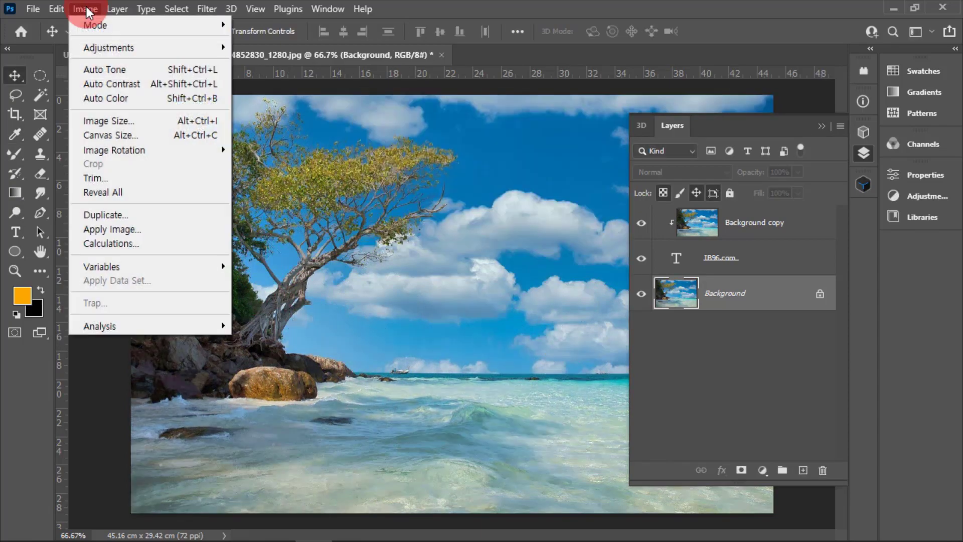
{"action": "left_click", "coordinate": [102, 44]}
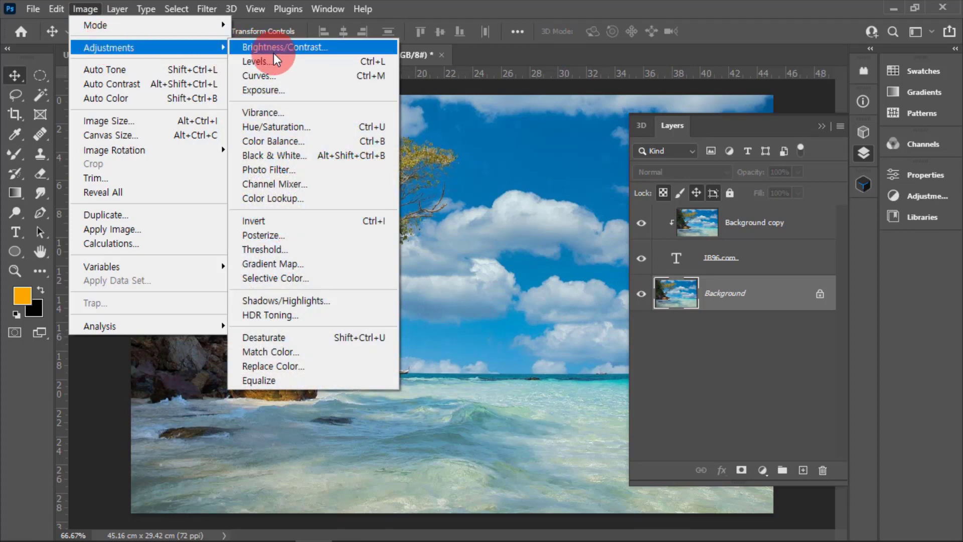
{"action": "key", "text": "Escape"}
{"action": "key", "text": "i"}
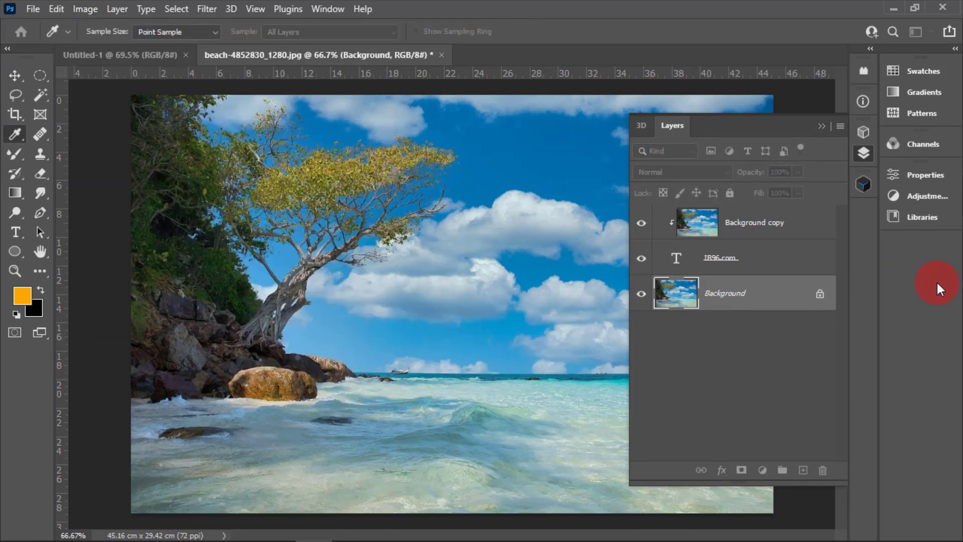
{"action": "key", "text": "ctrl+u"}
{"action": "left_click_drag", "start_coordinate": [717, 359], "coordinate": [717, 360]}
{"action": "left_click", "coordinate": [717, 432]}
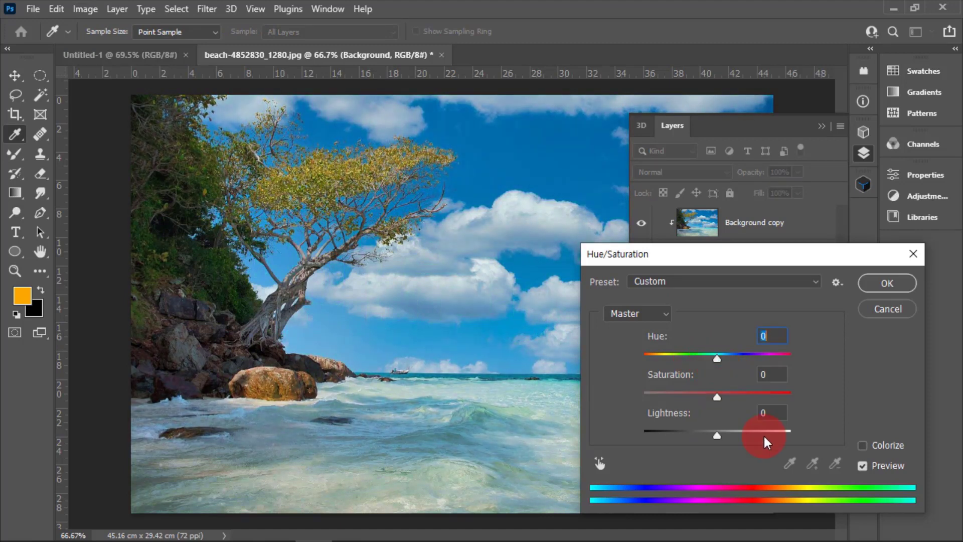
{"action": "mouse_move", "coordinate": [727, 399]}
{"action": "left_mouse_down"}
{"action": "mouse_move", "coordinate": [634, 393]}
{"action": "mouse_move", "coordinate": [711, 400]}
{"action": "left_mouse_up"}
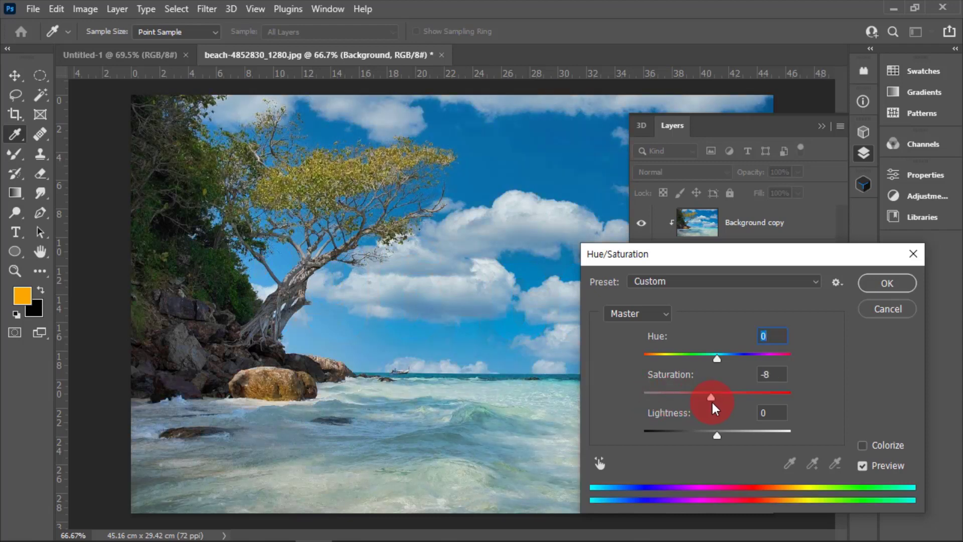
{"action": "left_click", "coordinate": [859, 443]}
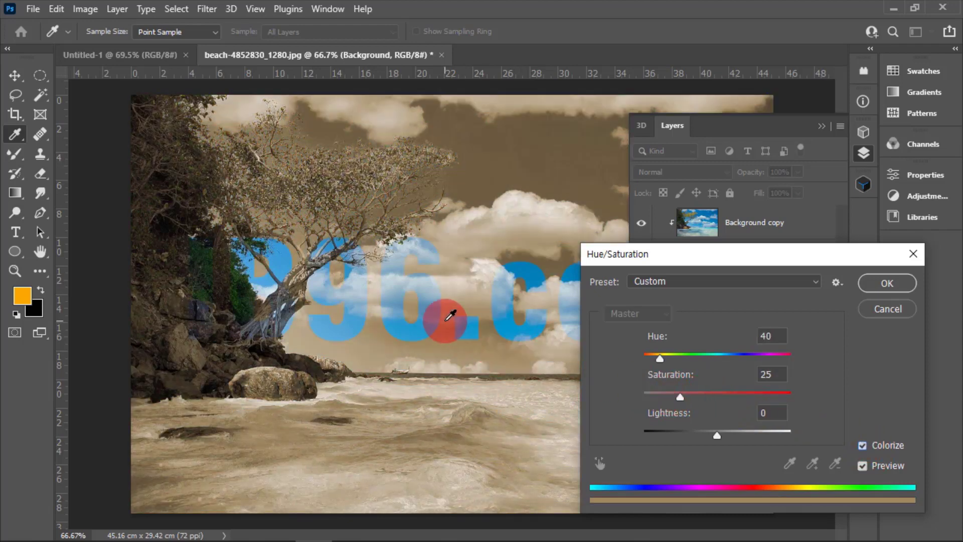
{"action": "left_click_drag", "start_coordinate": [659, 358], "coordinate": [720, 366]}
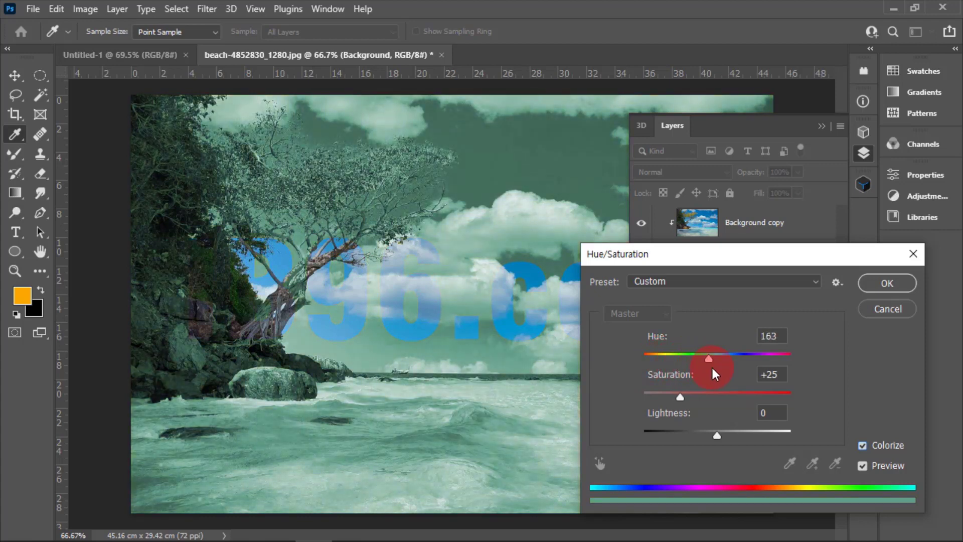
{"action": "left_click", "coordinate": [870, 308]}
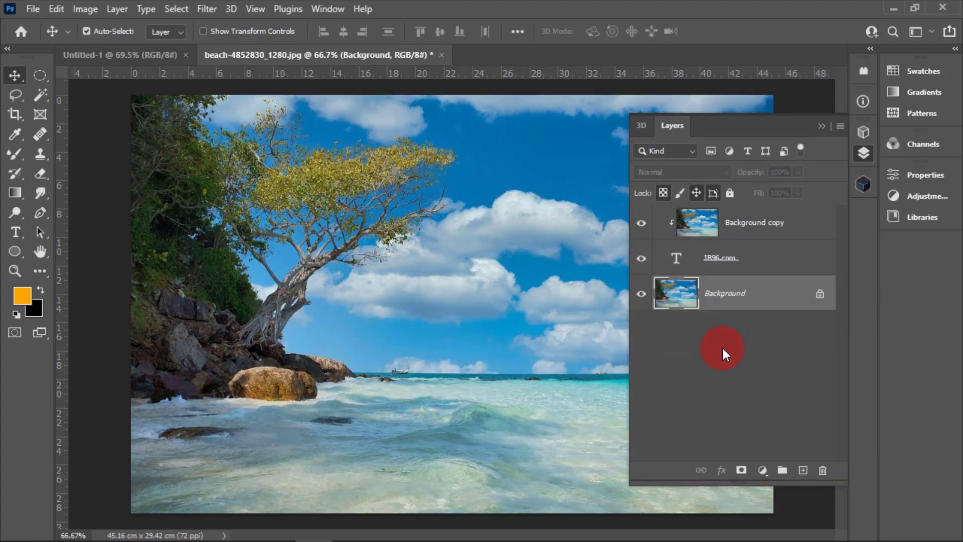
- Add Layer 1, reset default colours, and fill Layer 1 with white
{"action": "left_click", "coordinate": [802, 471]}
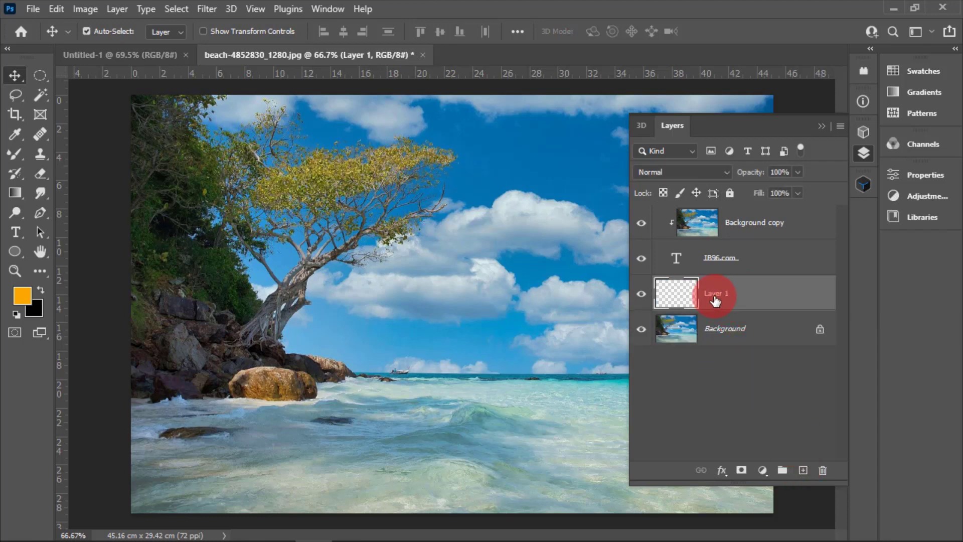
{"action": "left_click", "coordinate": [45, 313]}
{"action": "left_click", "coordinate": [15, 314]}
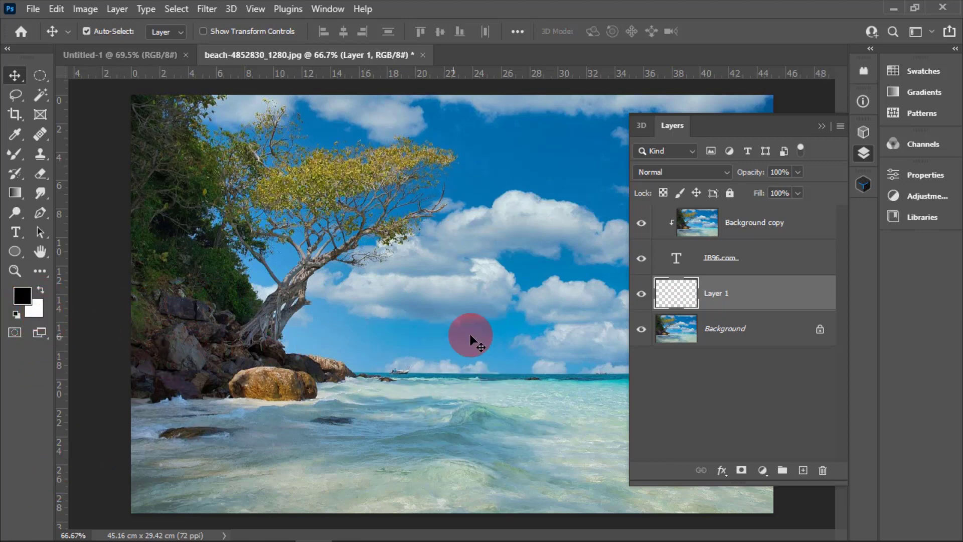
{"action": "left_click", "coordinate": [687, 289]}
{"action": "key", "text": "ctrl"}
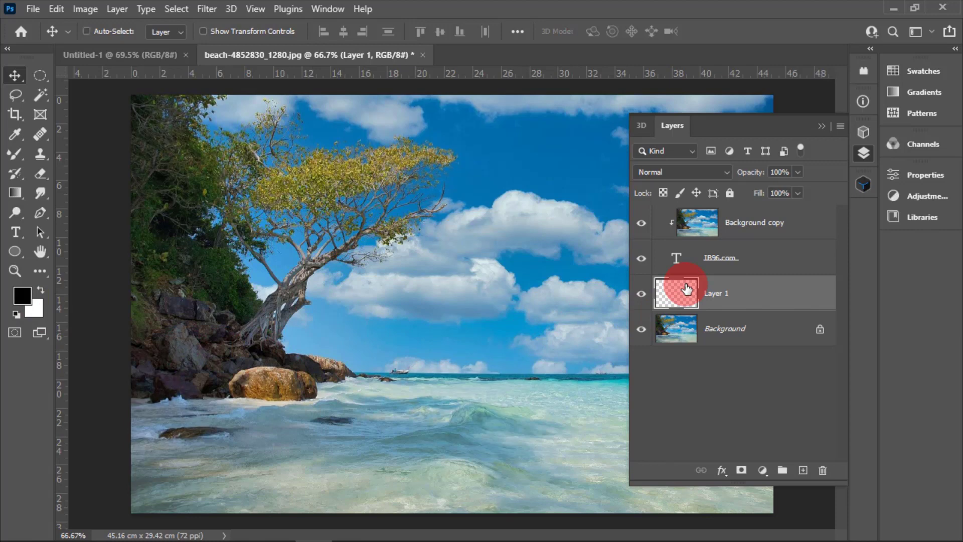
{"action": "key", "text": "ctrl+BackSpace"}
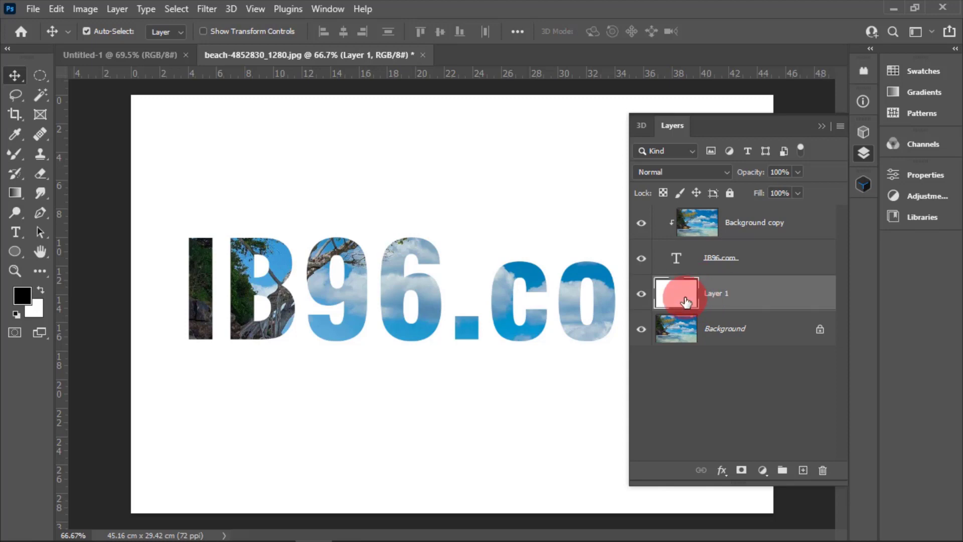
- Lower Layer 1's opacity to about 57%
{"action": "left_click", "coordinate": [797, 173]}
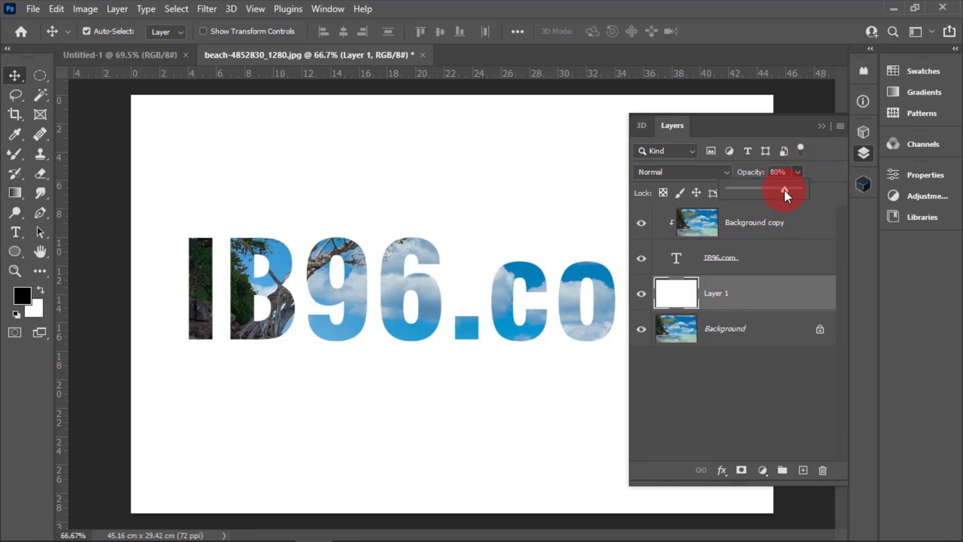
{"action": "left_click_drag", "start_coordinate": [784, 191], "coordinate": [762, 196]}
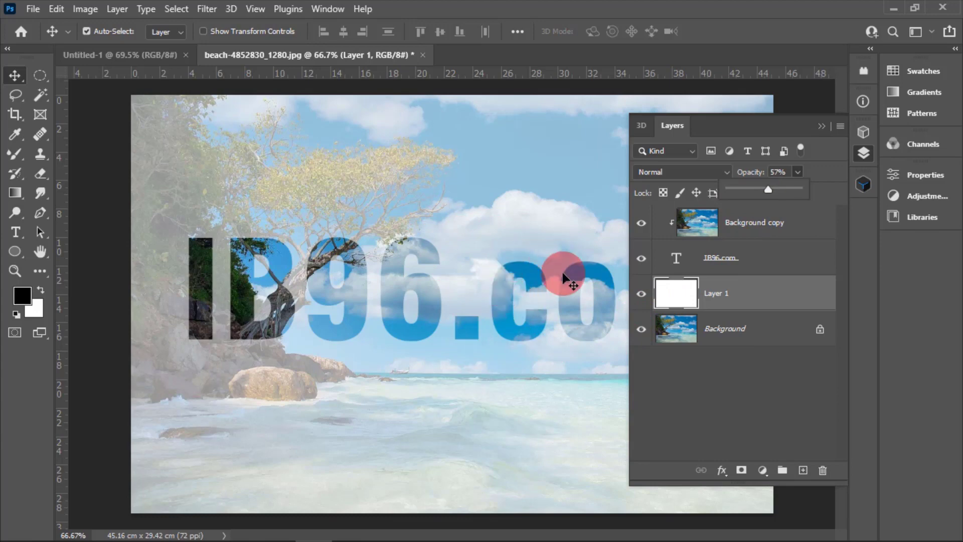
{"action": "left_click", "coordinate": [753, 369]}
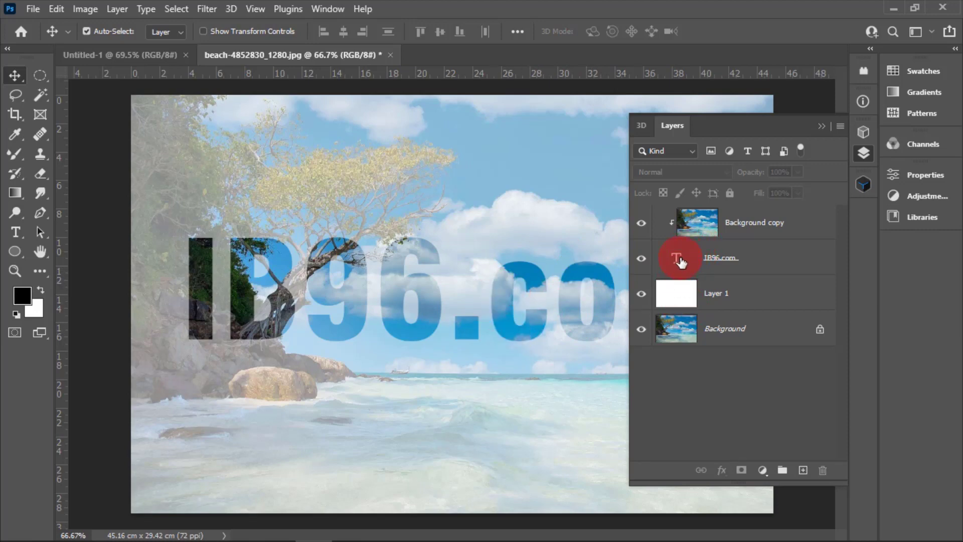
{"action": "left_click", "coordinate": [700, 226]}
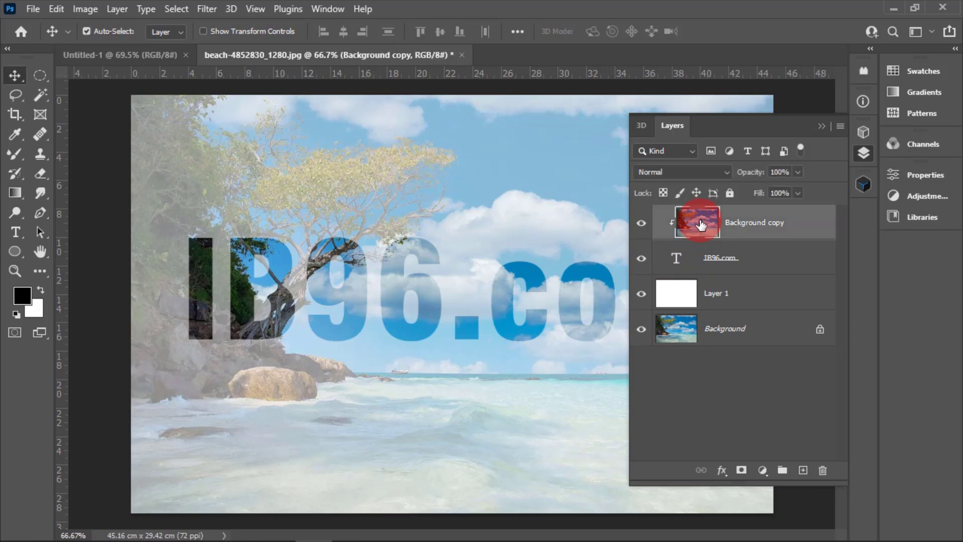
{"action": "mouse_move", "coordinate": [609, 296]}
{"action": "left_mouse_down"}
{"action": "mouse_move", "coordinate": [582, 250]}
{"action": "mouse_move", "coordinate": [531, 376]}
{"action": "mouse_move", "coordinate": [632, 387]}
{"action": "left_mouse_up"}
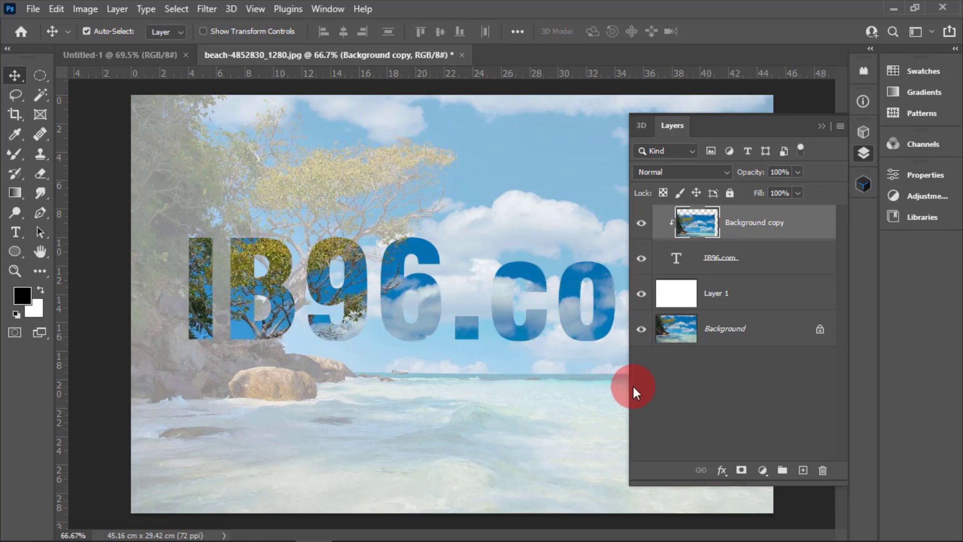
{"action": "left_click", "coordinate": [641, 329]}
{"action": "left_click", "coordinate": [641, 329]}
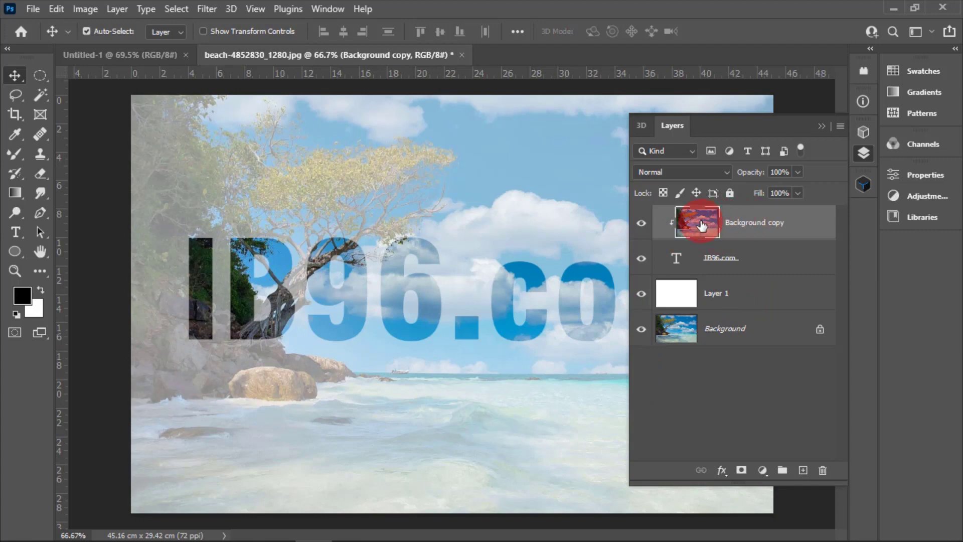
{"action": "left_click_drag", "start_coordinate": [701, 226], "coordinate": [708, 235]}
{"action": "left_click", "coordinate": [79, 8]}
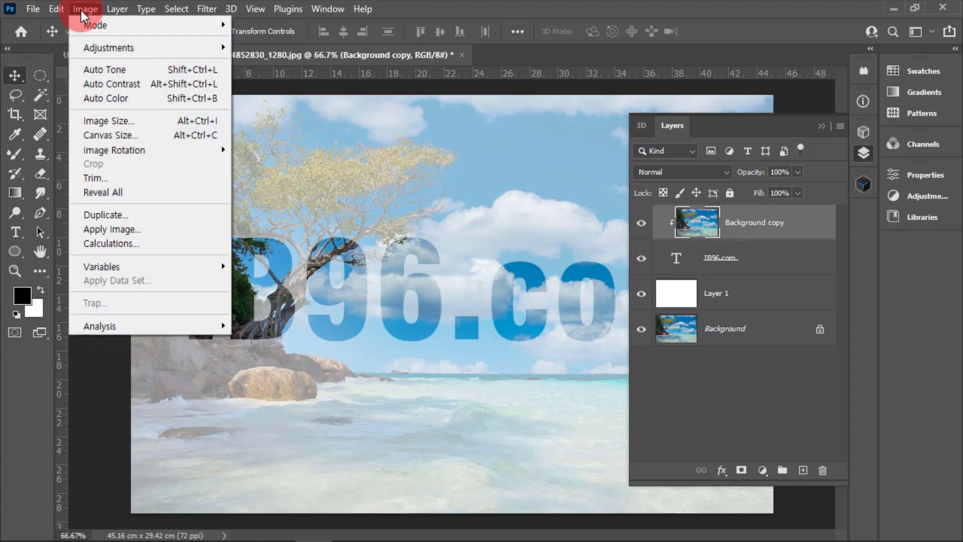
{"action": "left_click", "coordinate": [92, 49]}
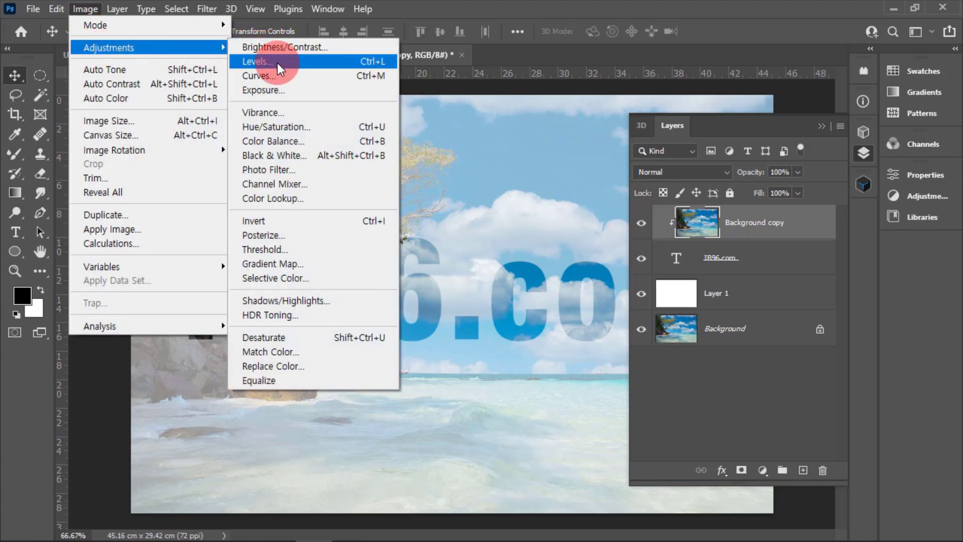
{"action": "left_click", "coordinate": [279, 75]}
{"action": "left_click_drag", "start_coordinate": [614, 135], "coordinate": [742, 289]}
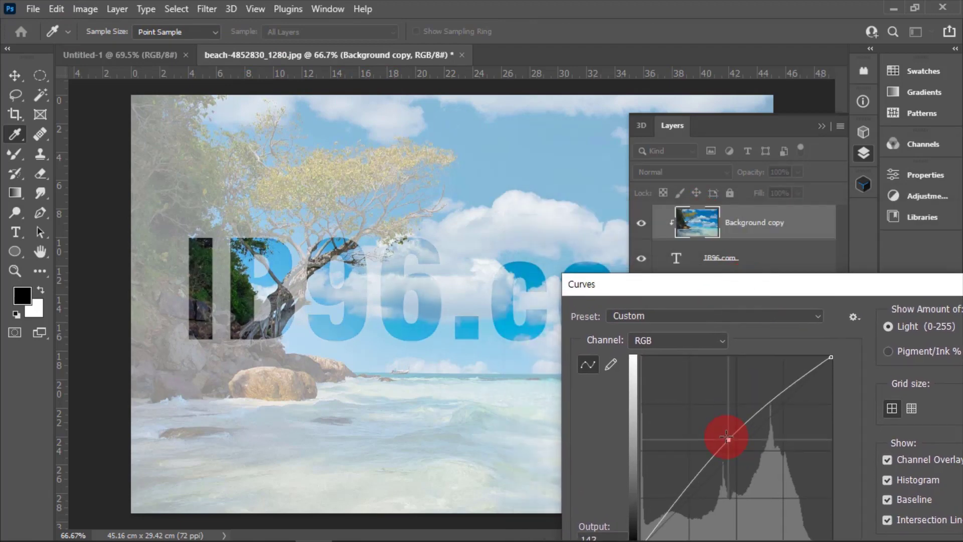
{"action": "mouse_move", "coordinate": [733, 450]}
{"action": "left_mouse_down"}
{"action": "mouse_move", "coordinate": [767, 408]}
{"action": "mouse_move", "coordinate": [745, 460]}
{"action": "left_mouse_up"}
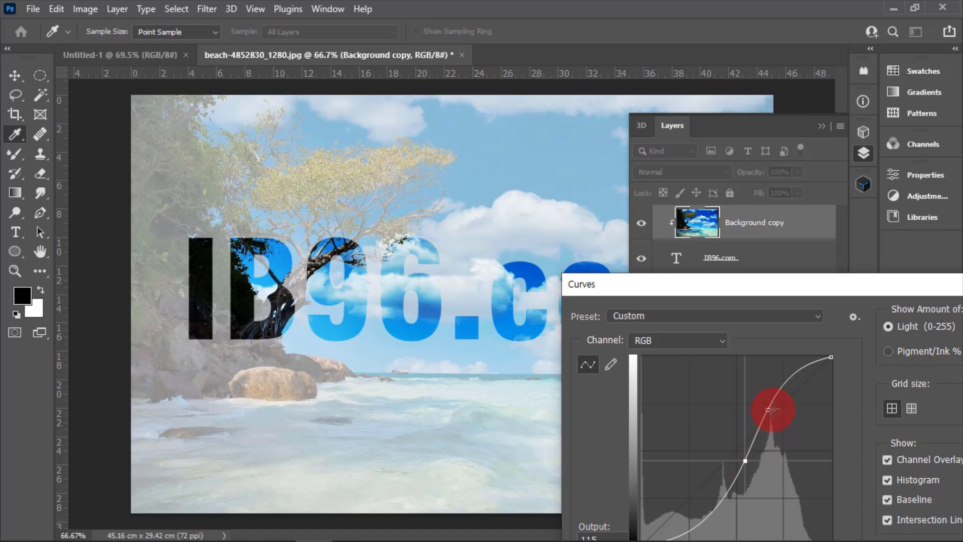
{"action": "left_click_drag", "start_coordinate": [772, 410], "coordinate": [771, 407]}
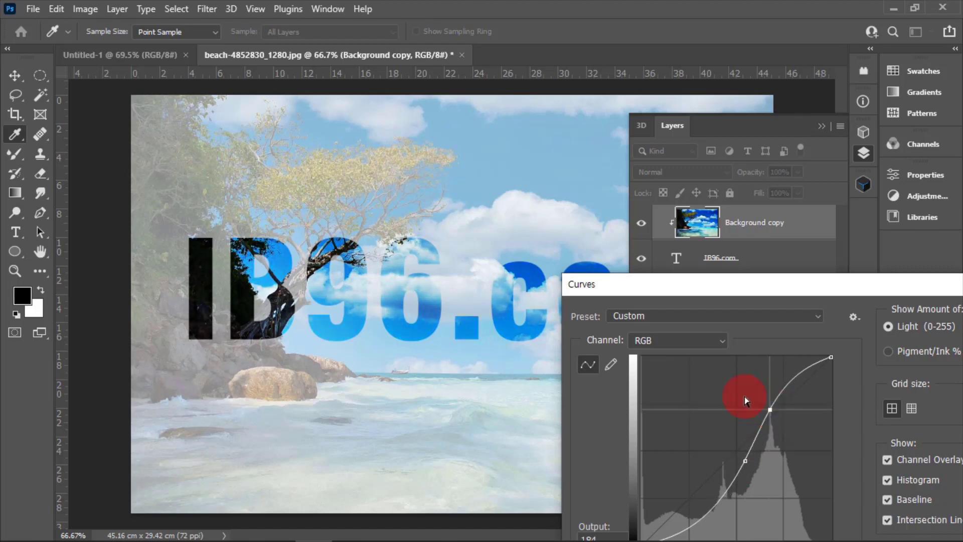
{"action": "left_click_drag", "start_coordinate": [739, 283], "coordinate": [533, 274]}
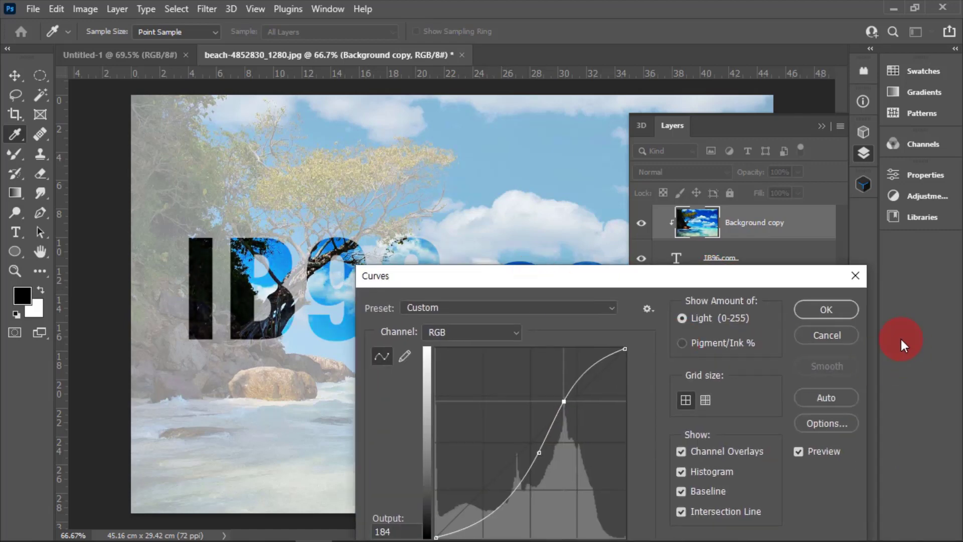
{"action": "left_click", "coordinate": [838, 334]}
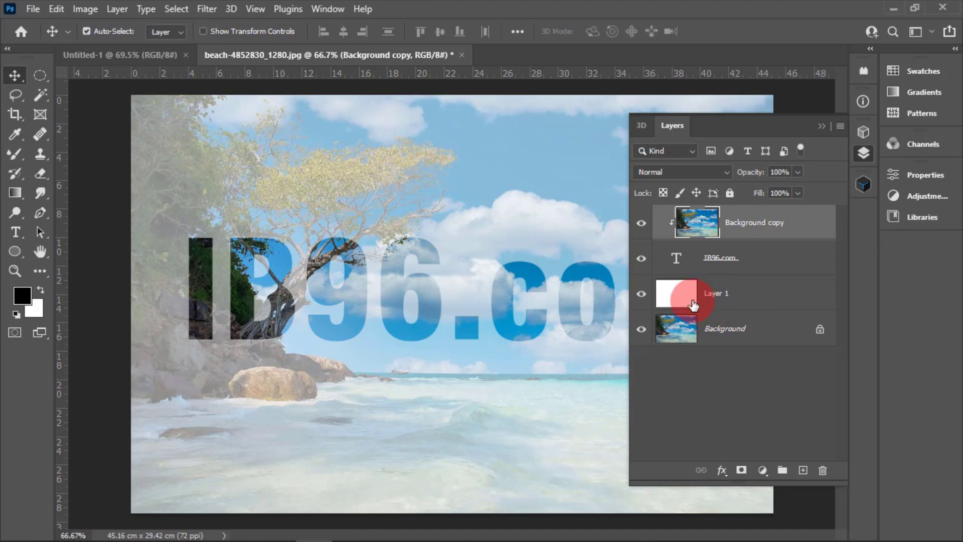
- Move Layer 1 to the top of the stack and clip it into the letters
{"action": "left_click_drag", "start_coordinate": [672, 294], "coordinate": [720, 223]}
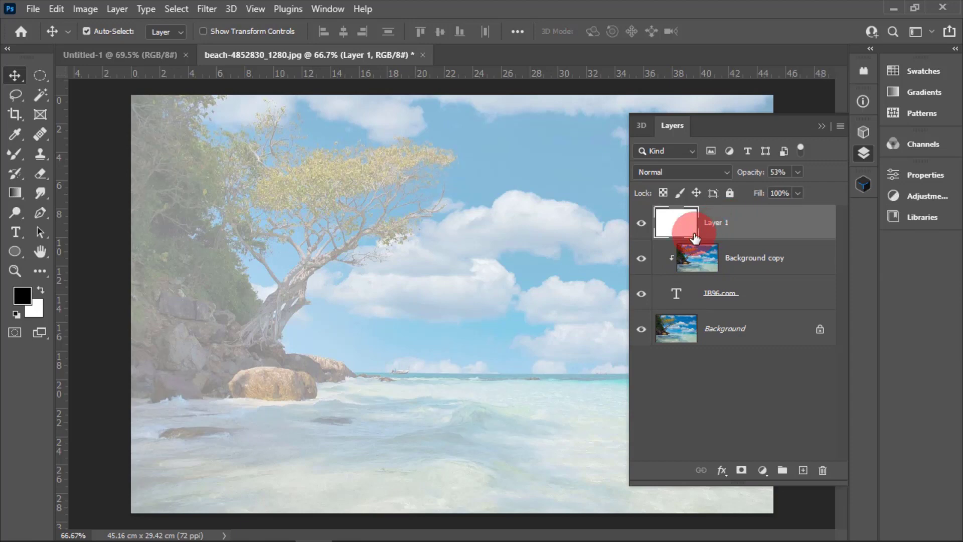
{"action": "right_click", "coordinate": [754, 222]}
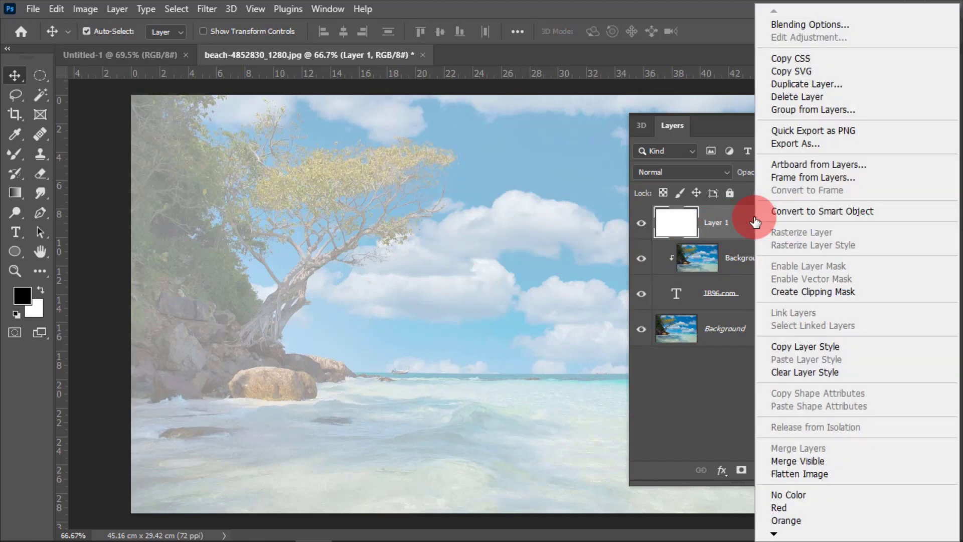
{"action": "left_click", "coordinate": [795, 290]}
- Raise Layer 1's opacity to about 88%
{"action": "left_click", "coordinate": [711, 227]}
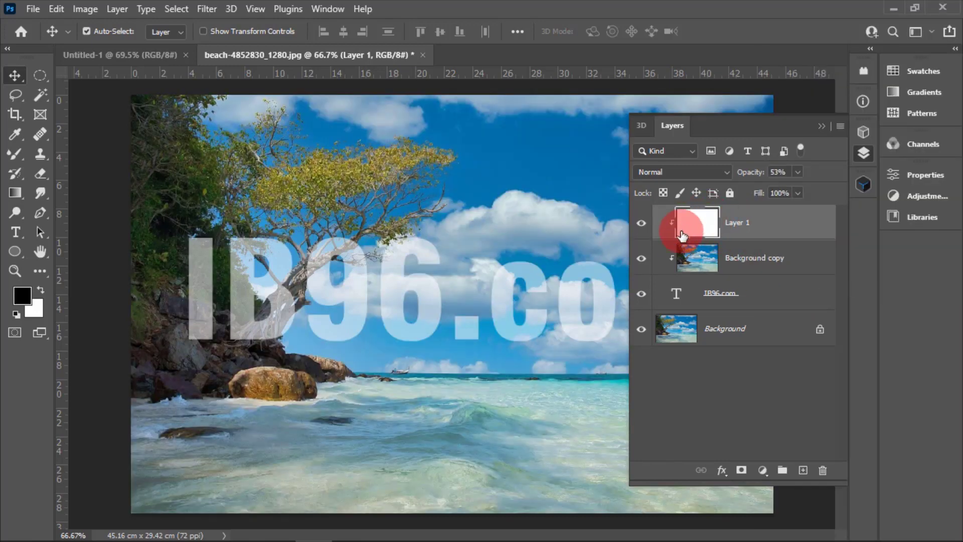
{"action": "mouse_move", "coordinate": [712, 229]}
{"action": "left_mouse_down"}
{"action": "mouse_move", "coordinate": [681, 260]}
{"action": "mouse_move", "coordinate": [690, 262]}
{"action": "mouse_move", "coordinate": [674, 296]}
{"action": "mouse_move", "coordinate": [701, 219]}
{"action": "left_mouse_up"}
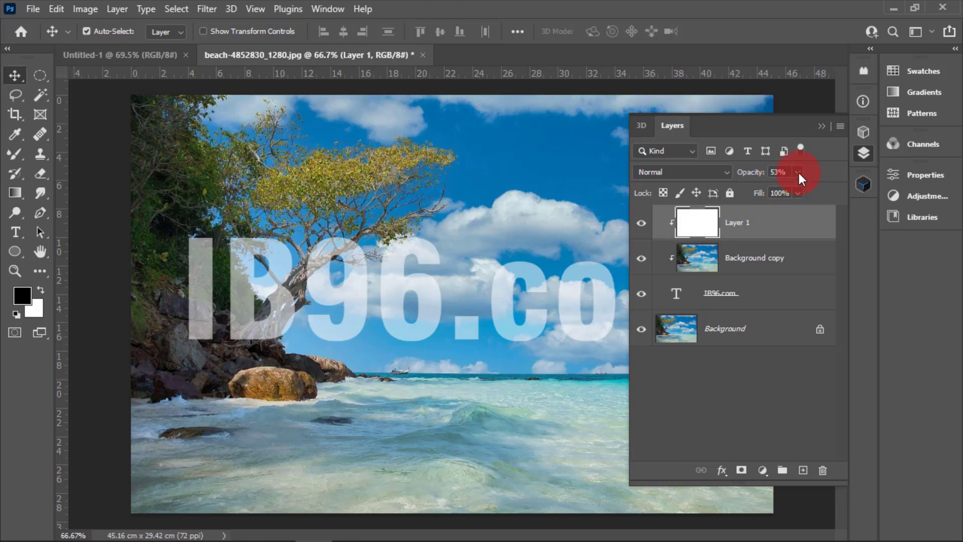
{"action": "mouse_move", "coordinate": [796, 189]}
{"action": "left_mouse_down"}
{"action": "mouse_move", "coordinate": [783, 191]}
{"action": "mouse_move", "coordinate": [834, 199]}
{"action": "mouse_move", "coordinate": [783, 200]}
{"action": "left_mouse_up"}
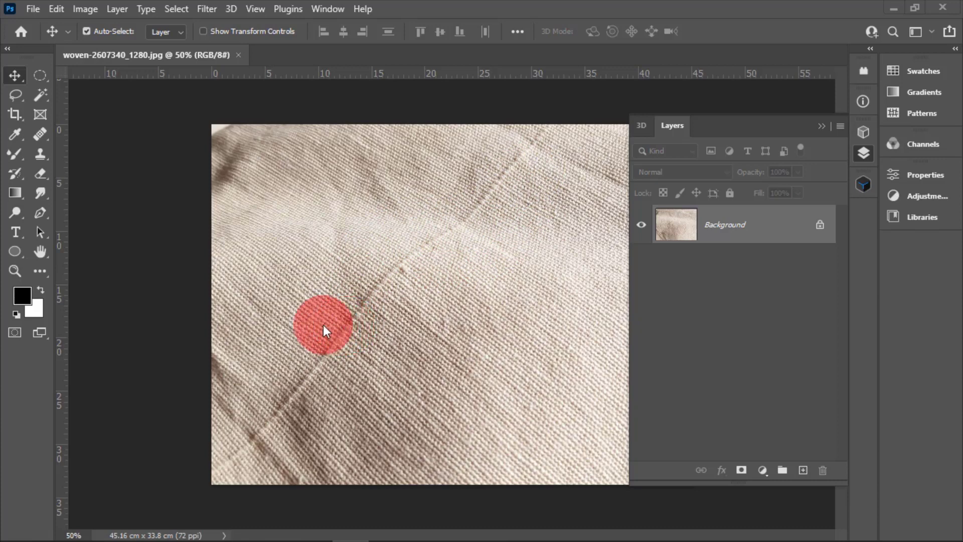
- Place bold black ib96.com text on the woven fabric photo with the Type tool
{"action": "left_click", "coordinate": [15, 232]}
{"action": "left_click", "coordinate": [361, 297]}
{"action": "type", "text": "ib96.com"}
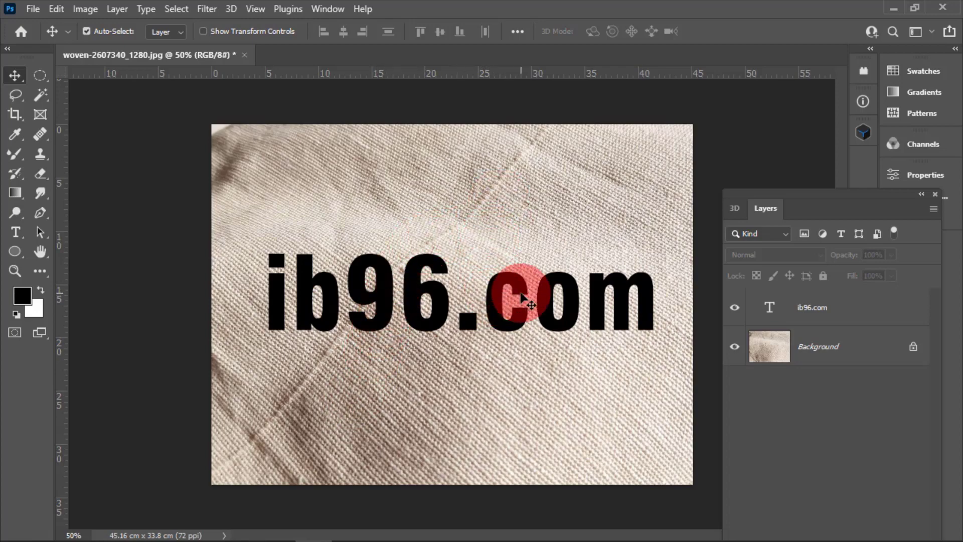
- Rotate the ib96.com text about -37°, shift it down-left, and commit
{"action": "left_click_drag", "start_coordinate": [516, 296], "coordinate": [513, 280]}
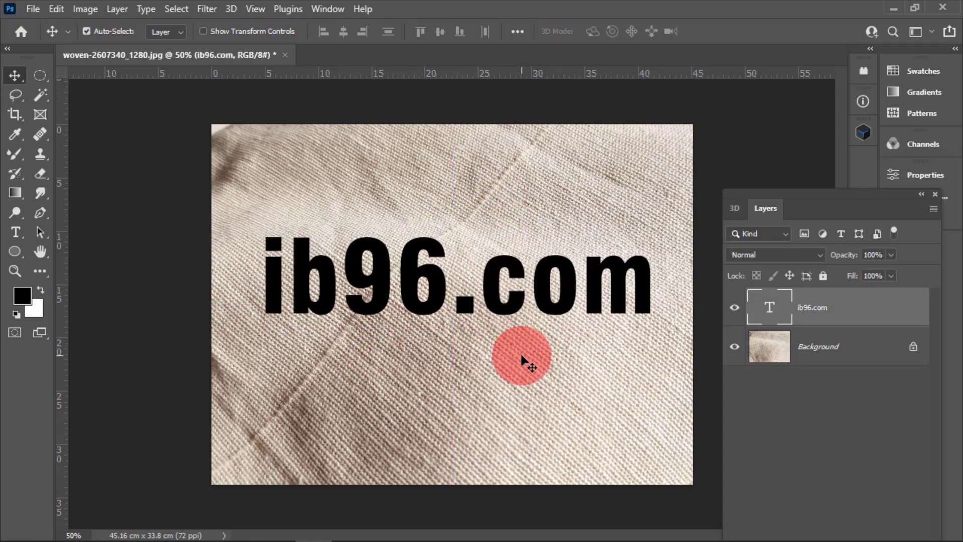
{"action": "key", "text": "ctrl+t"}
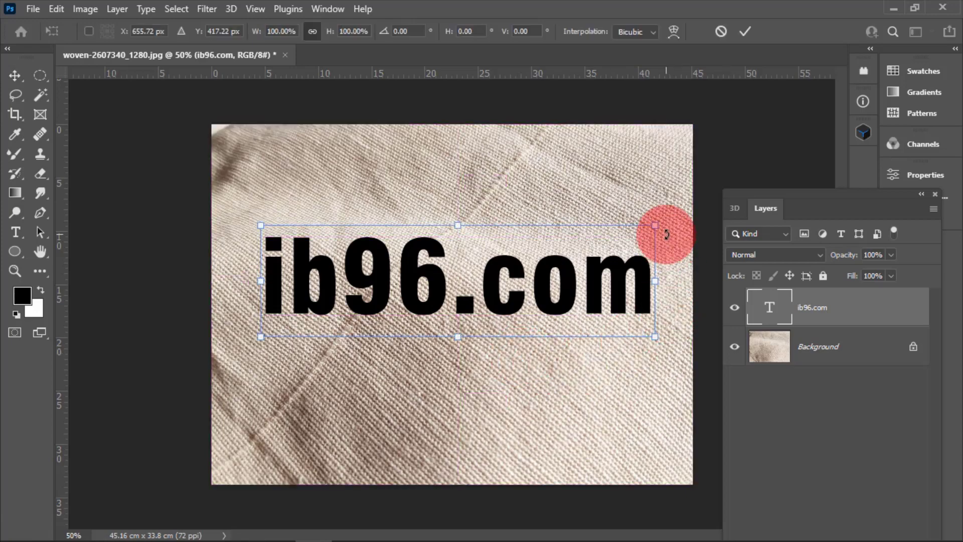
{"action": "left_click_drag", "start_coordinate": [667, 265], "coordinate": [601, 155]}
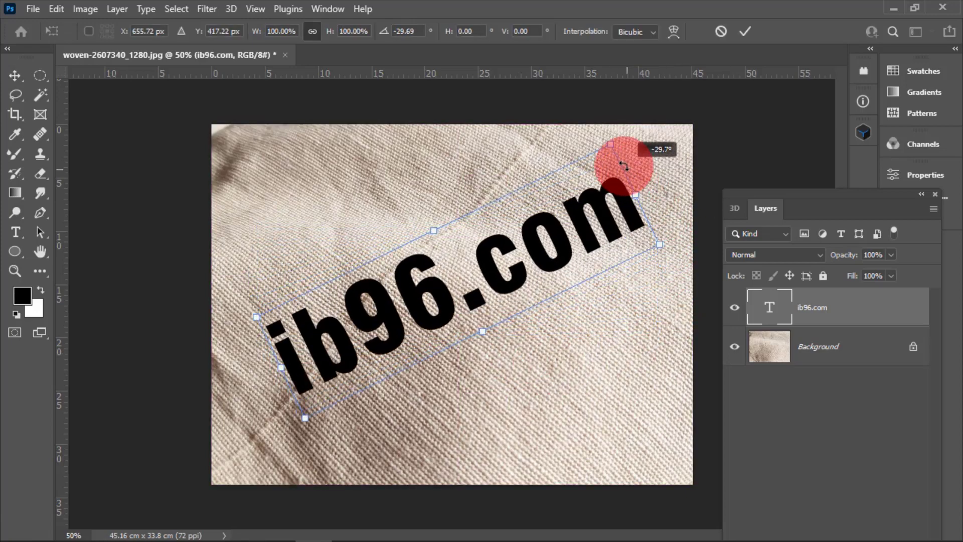
{"action": "left_click_drag", "start_coordinate": [537, 250], "coordinate": [499, 257]}
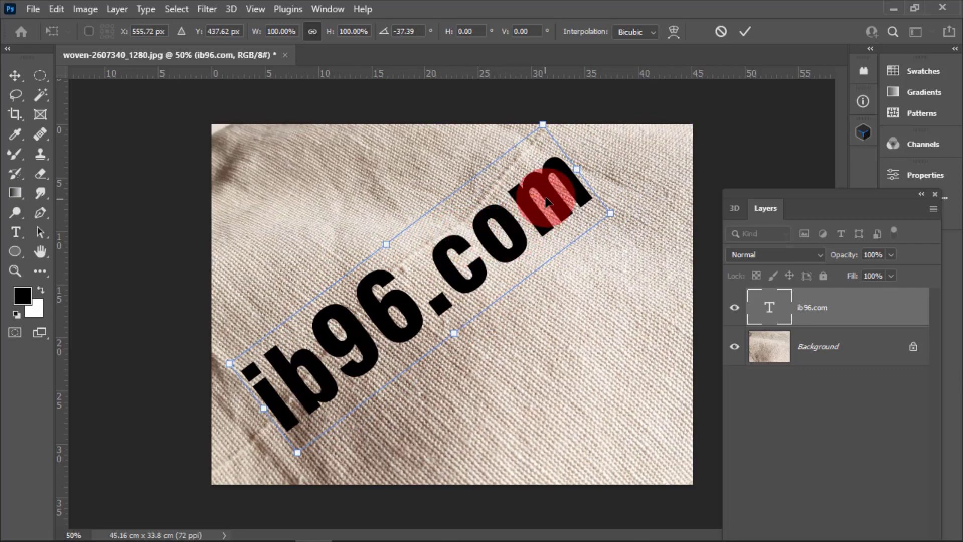
{"action": "key", "text": "Return"}
{"action": "key", "text": "a"}
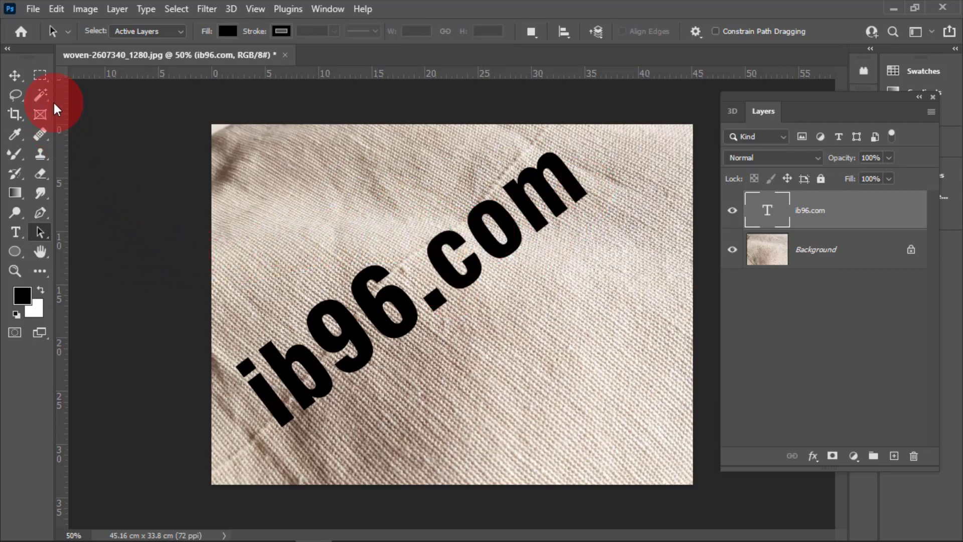
- Fill a rectangle in the fabric's lower right with white on a new layer
{"action": "left_click", "coordinate": [40, 75]}
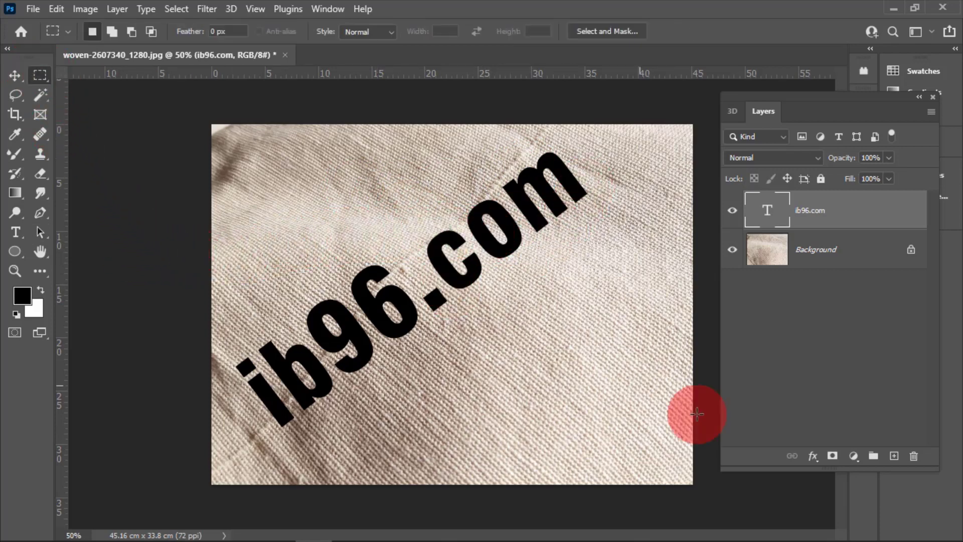
{"action": "left_click", "coordinate": [894, 456]}
{"action": "mouse_move", "coordinate": [483, 301]}
{"action": "left_mouse_down"}
{"action": "mouse_move", "coordinate": [620, 415]}
{"action": "mouse_move", "coordinate": [603, 413]}
{"action": "left_mouse_up"}
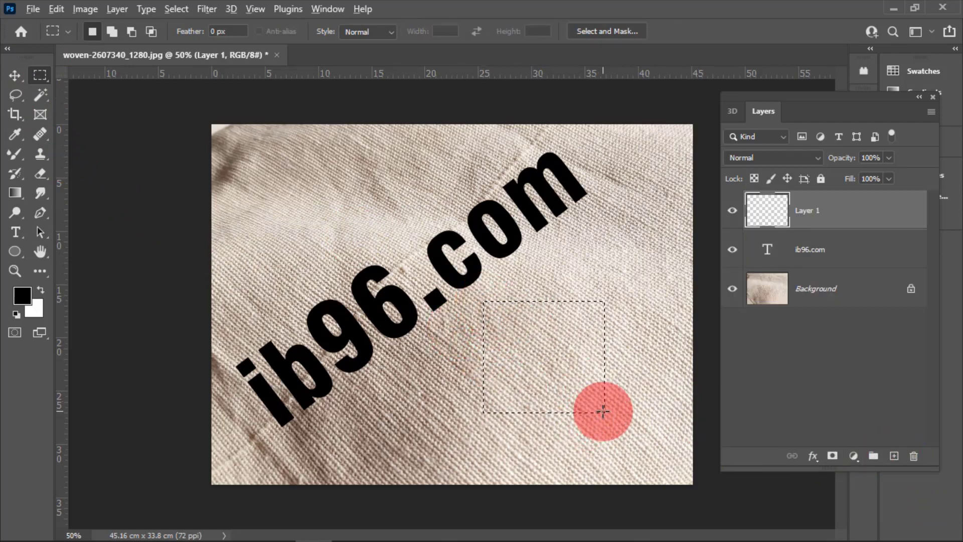
{"action": "key", "text": "ctrl+BackSpace"}
{"action": "key", "text": "ctrl+d"}
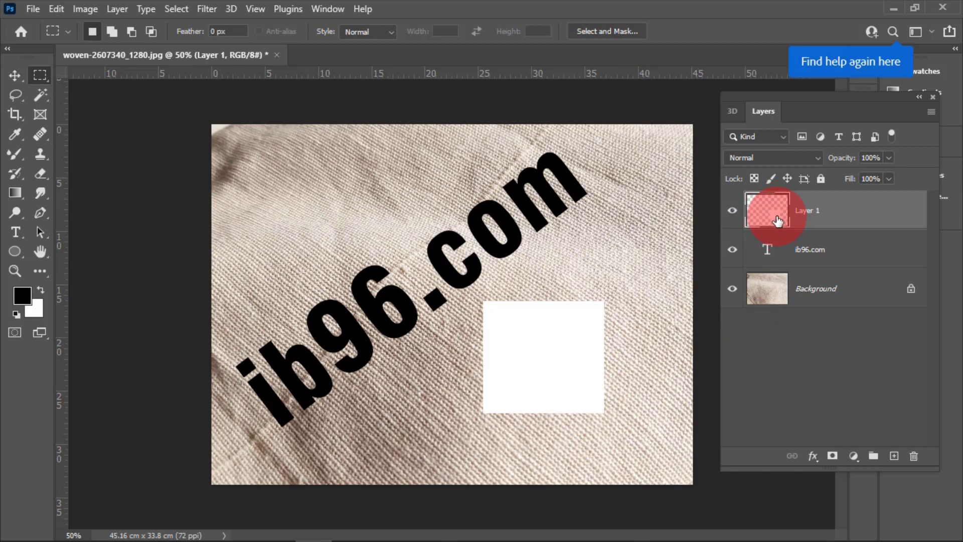
{"action": "key", "text": "v"}
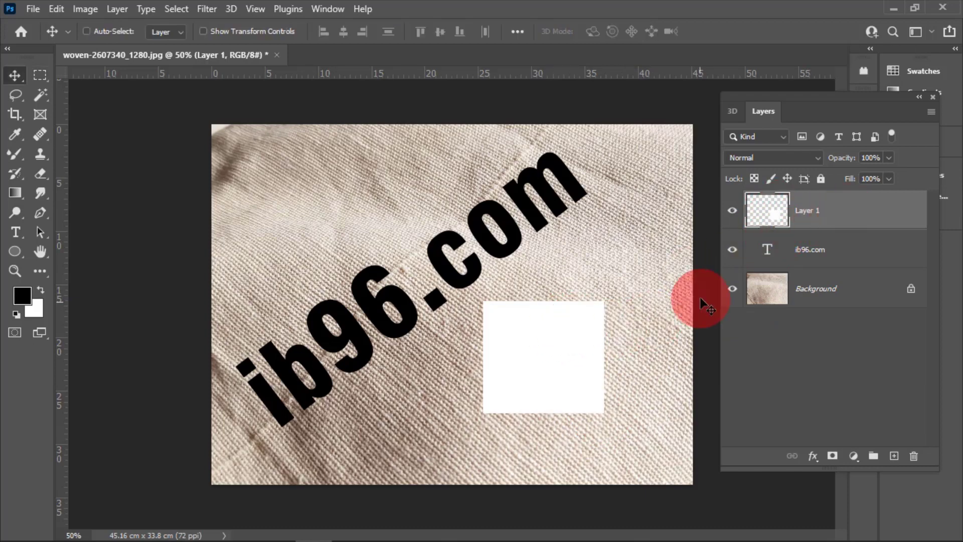
- Warp the white square into a curved shape, then delete its layer
{"action": "key", "text": "ctrl+t"}
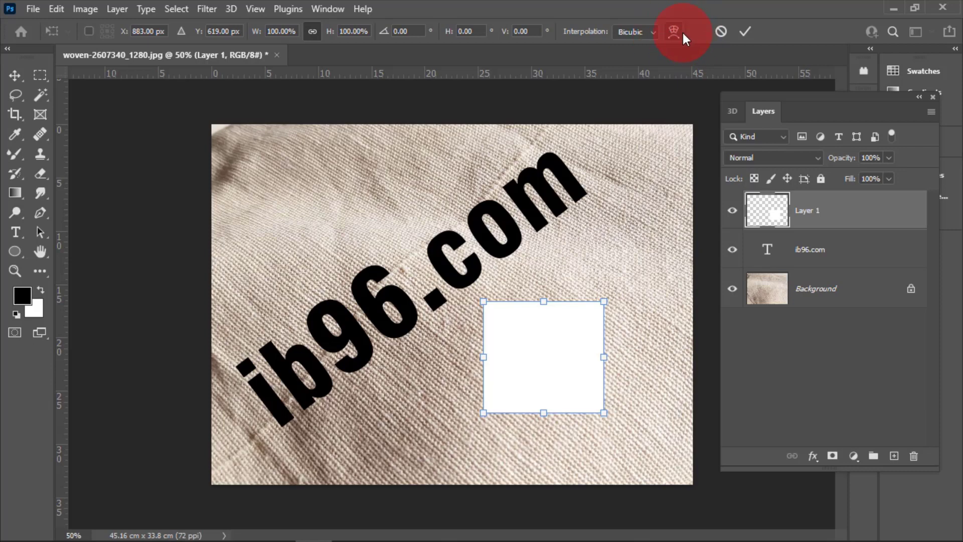
{"action": "left_click", "coordinate": [673, 32]}
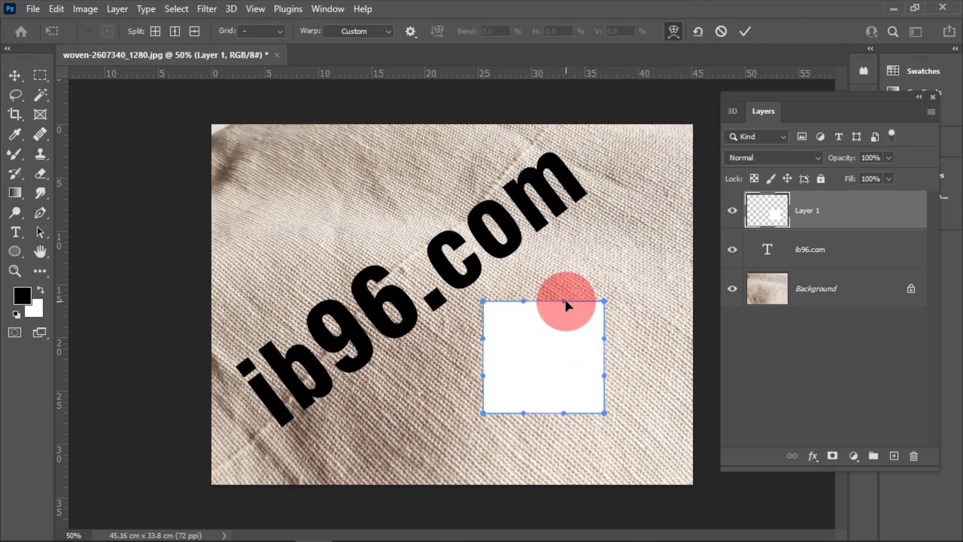
{"action": "left_click_drag", "start_coordinate": [564, 300], "coordinate": [562, 262]}
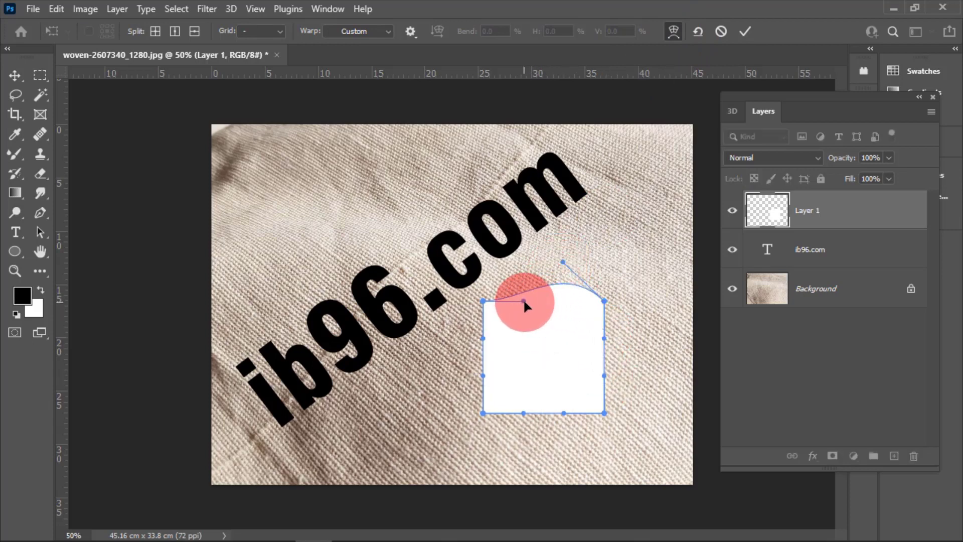
{"action": "mouse_move", "coordinate": [524, 301]}
{"action": "left_mouse_down"}
{"action": "mouse_move", "coordinate": [536, 329]}
{"action": "mouse_move", "coordinate": [508, 343]}
{"action": "left_mouse_up"}
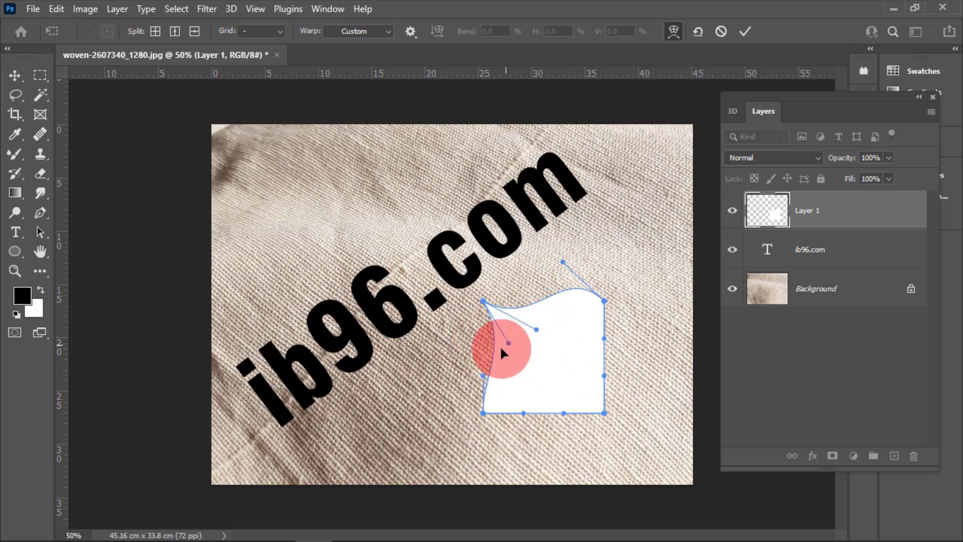
{"action": "left_click_drag", "start_coordinate": [482, 375], "coordinate": [468, 381]}
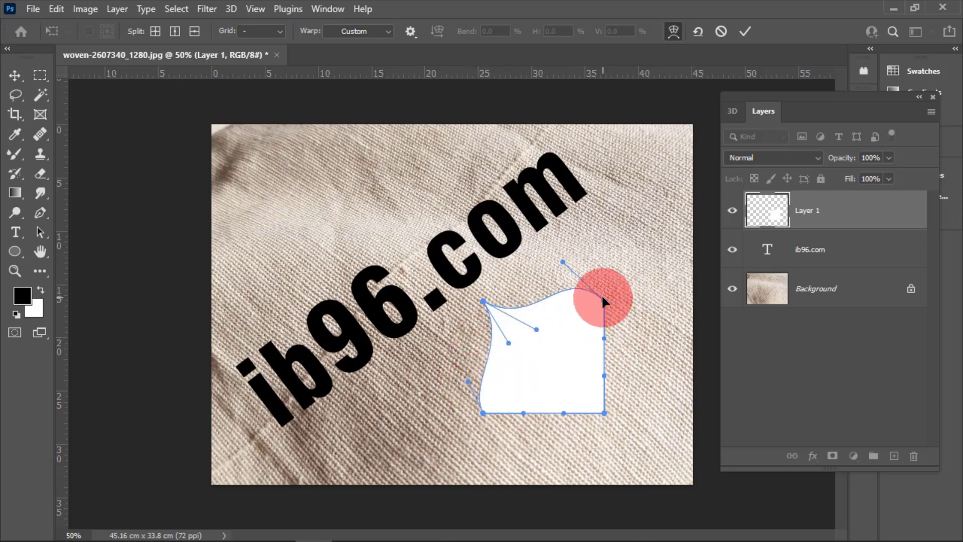
{"action": "left_click_drag", "start_coordinate": [604, 301], "coordinate": [582, 304]}
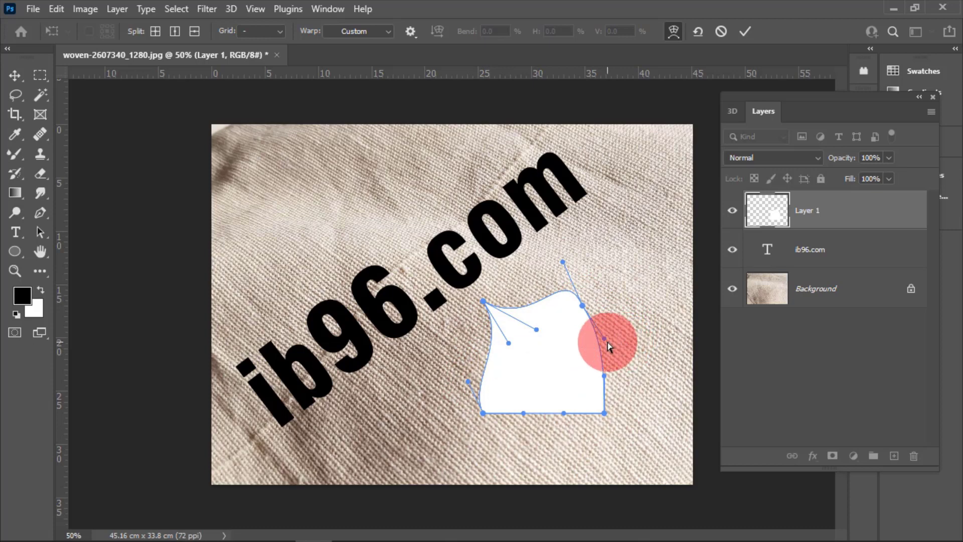
{"action": "left_click", "coordinate": [14, 75]}
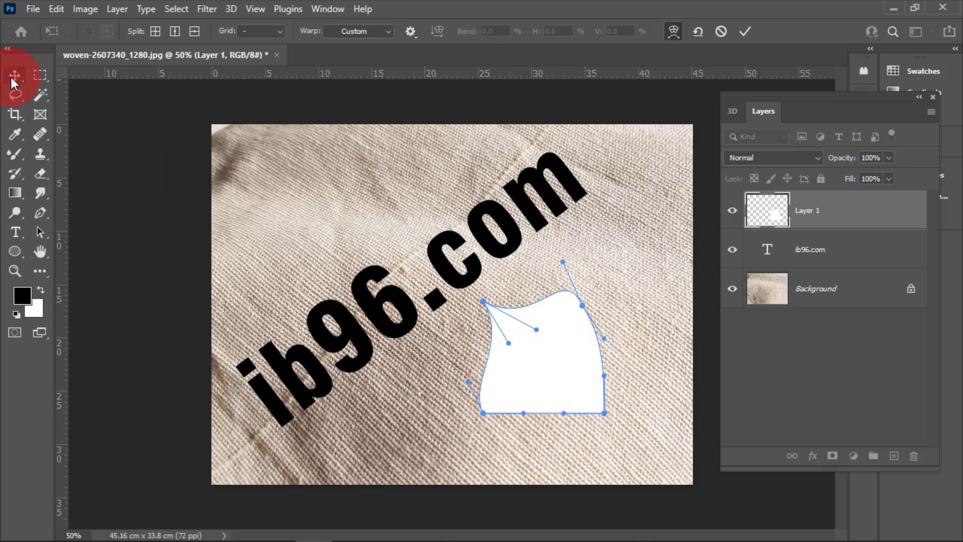
{"action": "mouse_move", "coordinate": [767, 210]}
{"action": "left_mouse_down"}
{"action": "mouse_move", "coordinate": [927, 446]}
{"action": "mouse_move", "coordinate": [921, 455]}
{"action": "left_mouse_up"}
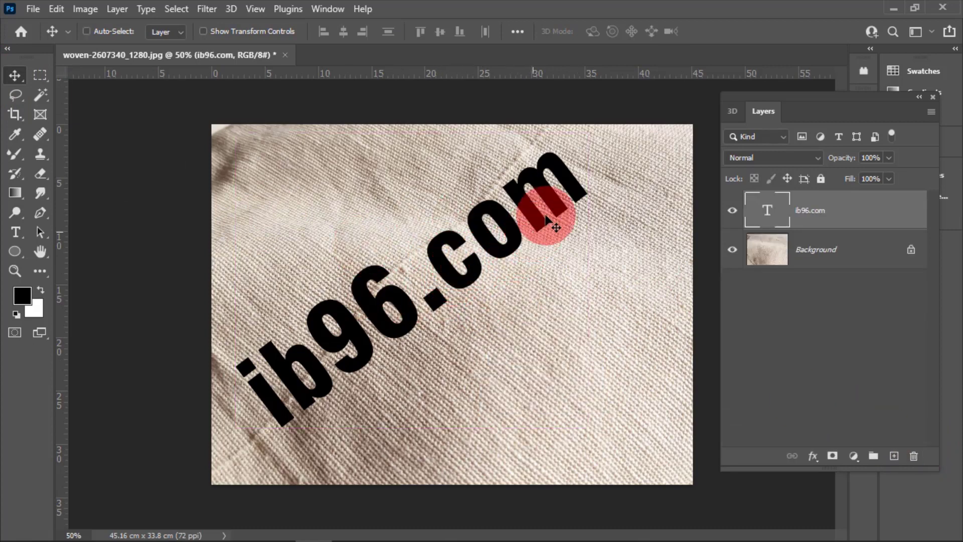
- Commit an unchanged warp on ib96.com, then convert that layer to a smart object
{"action": "key", "text": "ctrl+t"}
{"action": "left_click", "coordinate": [673, 31]}
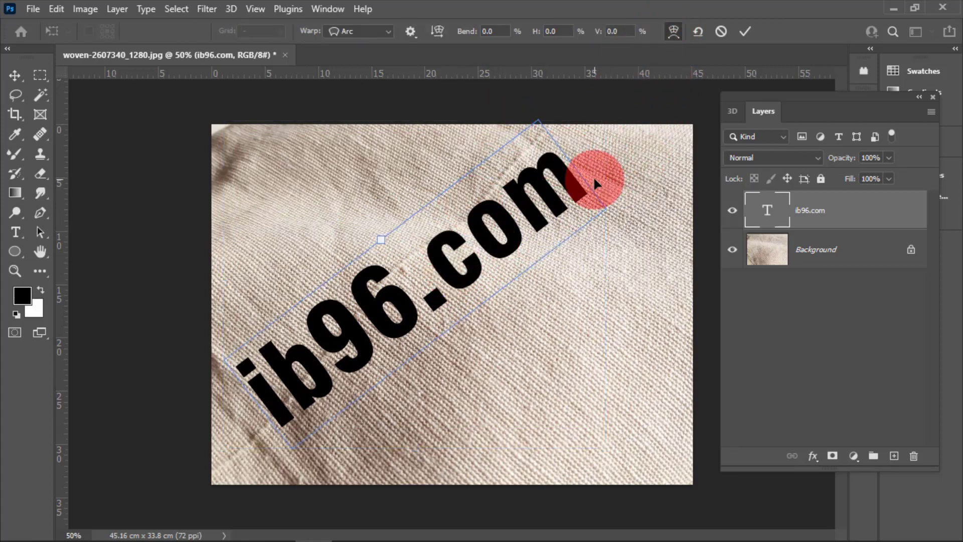
{"action": "left_click", "coordinate": [14, 75]}
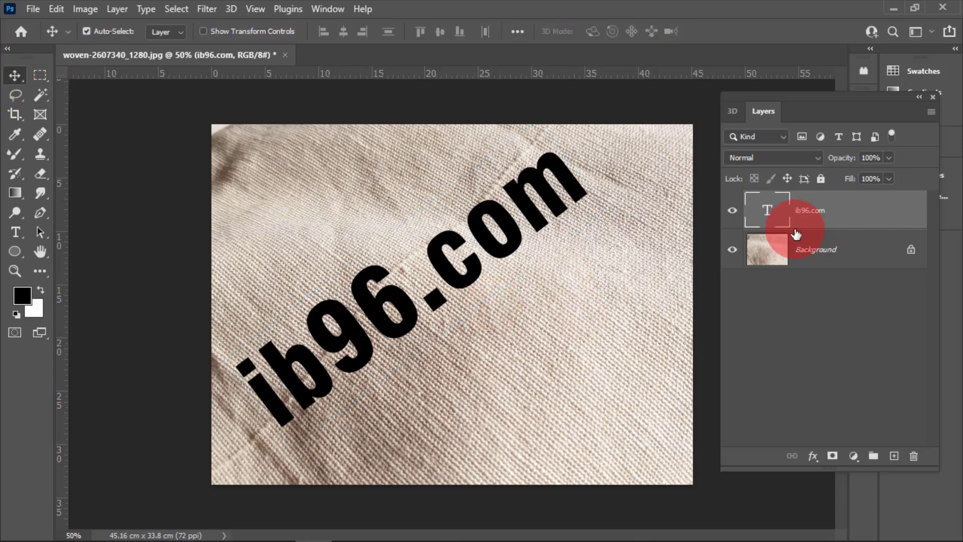
{"action": "right_click", "coordinate": [842, 208]}
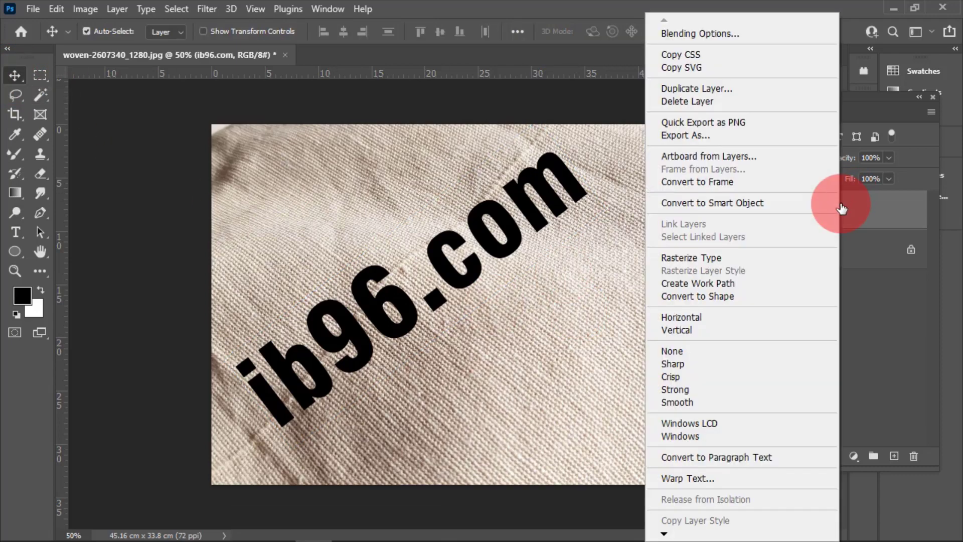
{"action": "left_click", "coordinate": [747, 204]}
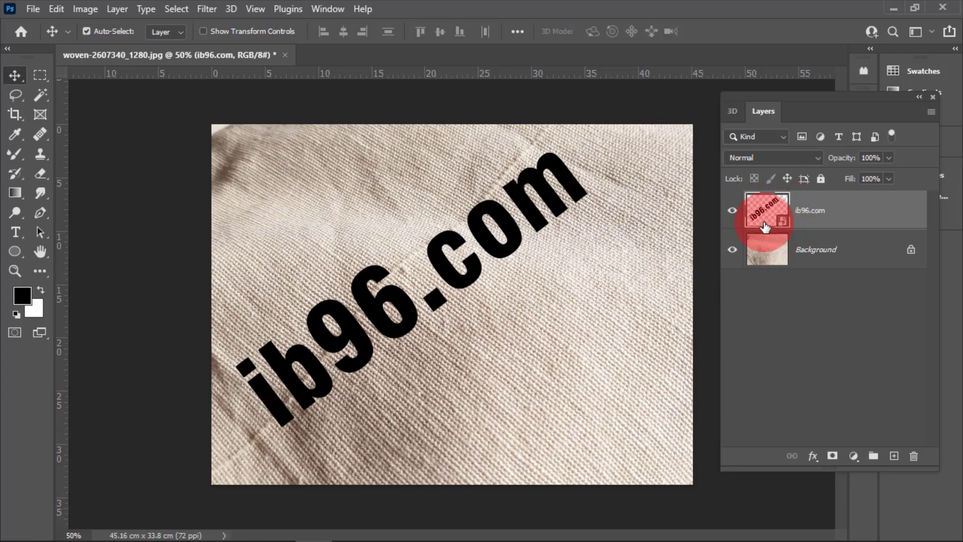
- Bend the ib96.com smart object by dragging its top, bottom and right warp handles, then commit
{"action": "key", "text": "ctrl+t"}
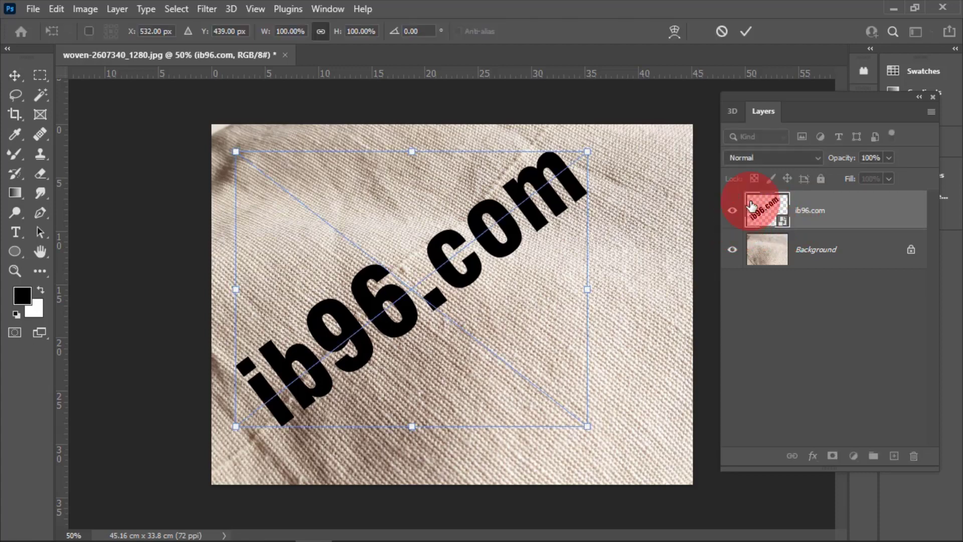
{"action": "left_click", "coordinate": [674, 31]}
{"action": "mouse_move", "coordinate": [450, 154]}
{"action": "left_mouse_down"}
{"action": "mouse_move", "coordinate": [464, 157]}
{"action": "mouse_move", "coordinate": [414, 150]}
{"action": "left_mouse_up"}
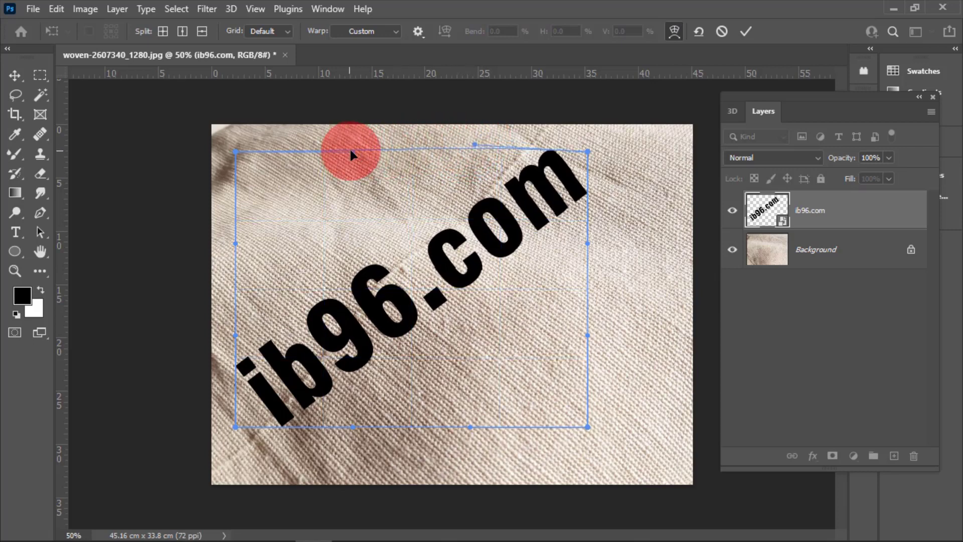
{"action": "left_click_drag", "start_coordinate": [351, 150], "coordinate": [338, 119]}
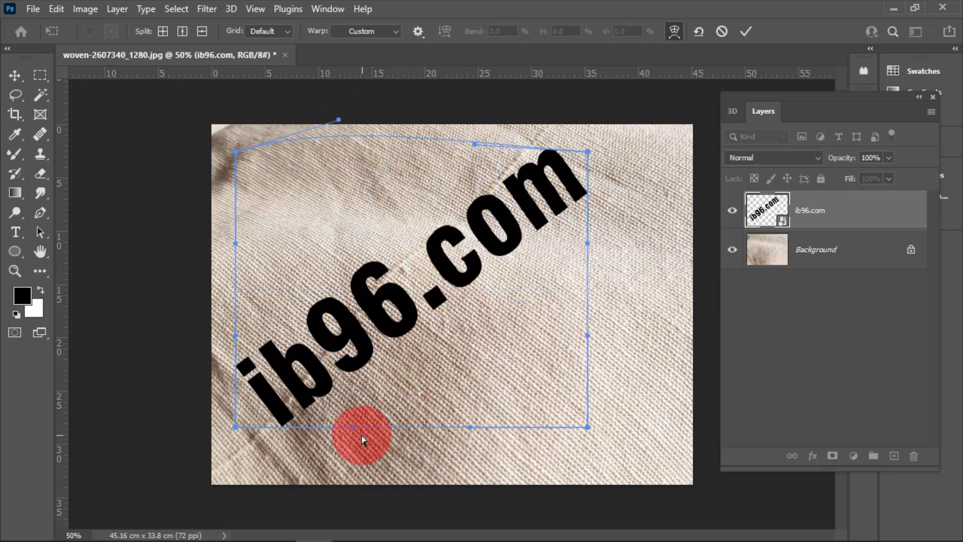
{"action": "left_click_drag", "start_coordinate": [353, 427], "coordinate": [350, 412]}
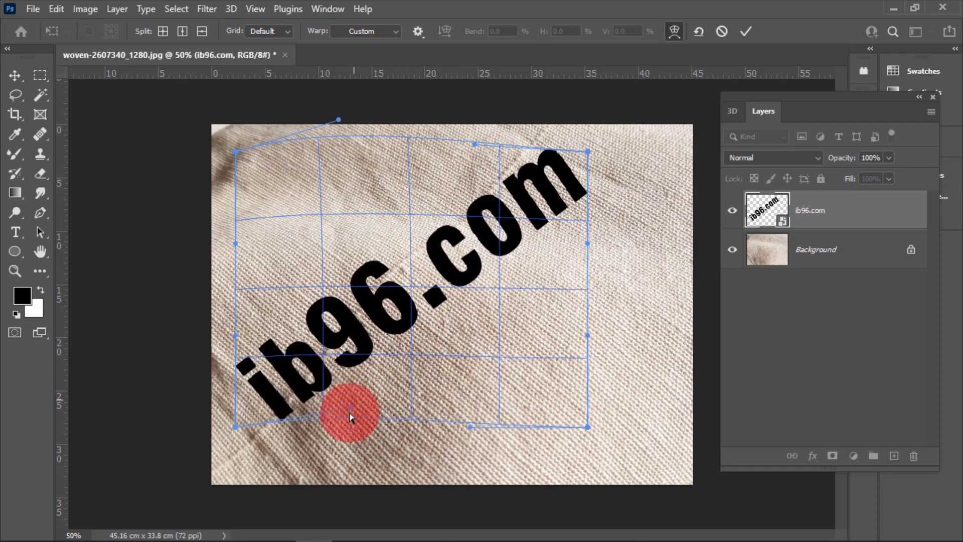
{"action": "left_click_drag", "start_coordinate": [464, 425], "coordinate": [448, 349]}
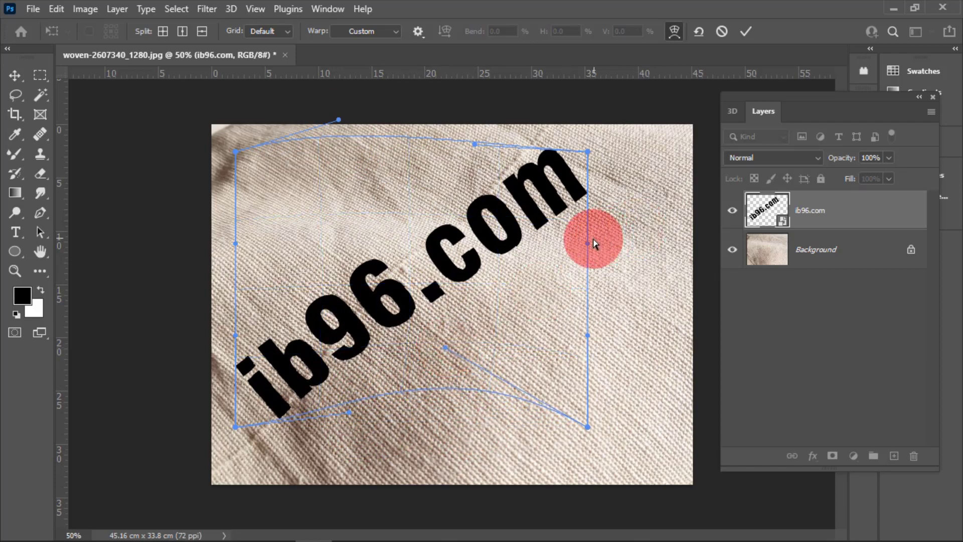
{"action": "mouse_move", "coordinate": [590, 246]}
{"action": "left_mouse_down"}
{"action": "mouse_move", "coordinate": [627, 288]}
{"action": "mouse_move", "coordinate": [595, 265]}
{"action": "left_mouse_up"}
{"action": "mouse_move", "coordinate": [474, 145]}
{"action": "left_mouse_down"}
{"action": "mouse_move", "coordinate": [496, 211]}
{"action": "mouse_move", "coordinate": [486, 245]}
{"action": "left_mouse_up"}
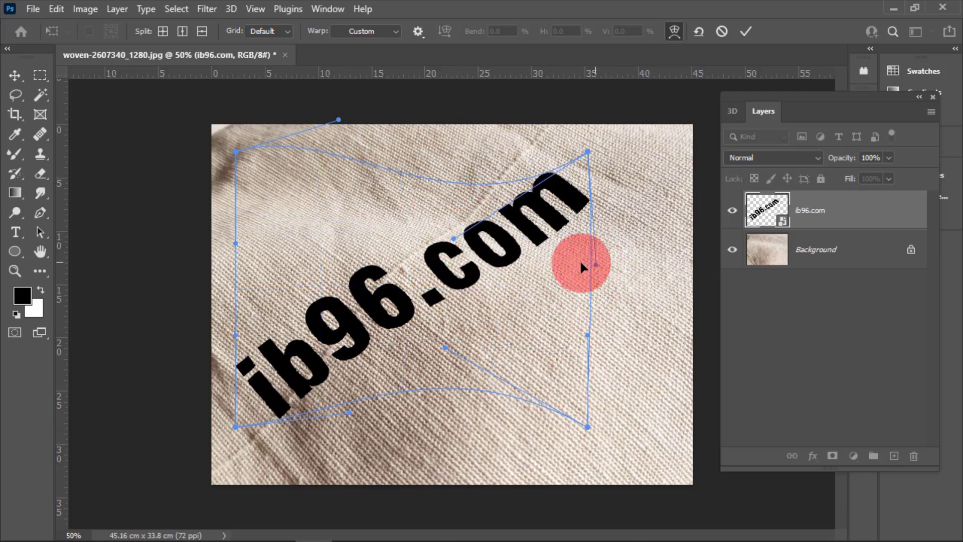
{"action": "left_click_drag", "start_coordinate": [582, 266], "coordinate": [545, 274]}
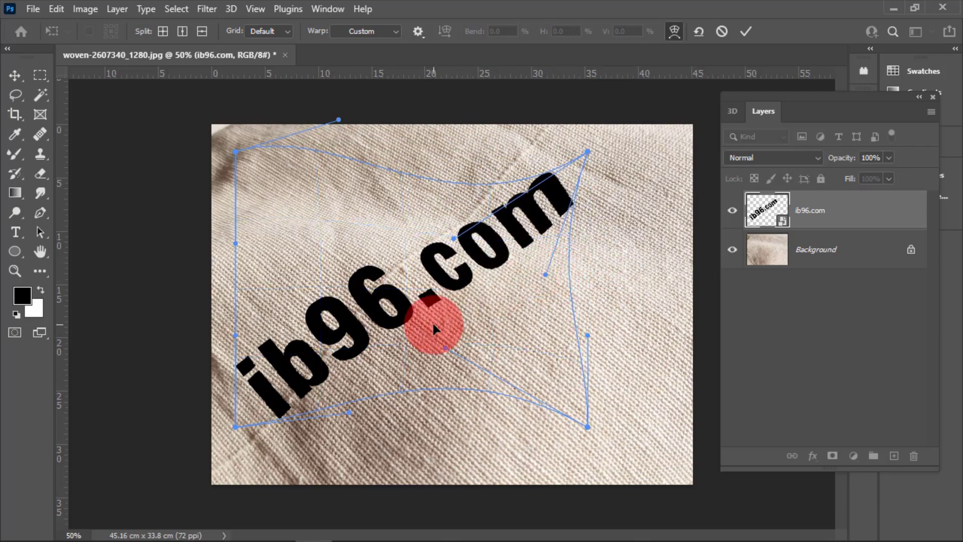
{"action": "mouse_move", "coordinate": [433, 325]}
{"action": "left_mouse_down"}
{"action": "mouse_move", "coordinate": [418, 288]}
{"action": "mouse_move", "coordinate": [519, 277]}
{"action": "left_mouse_up"}
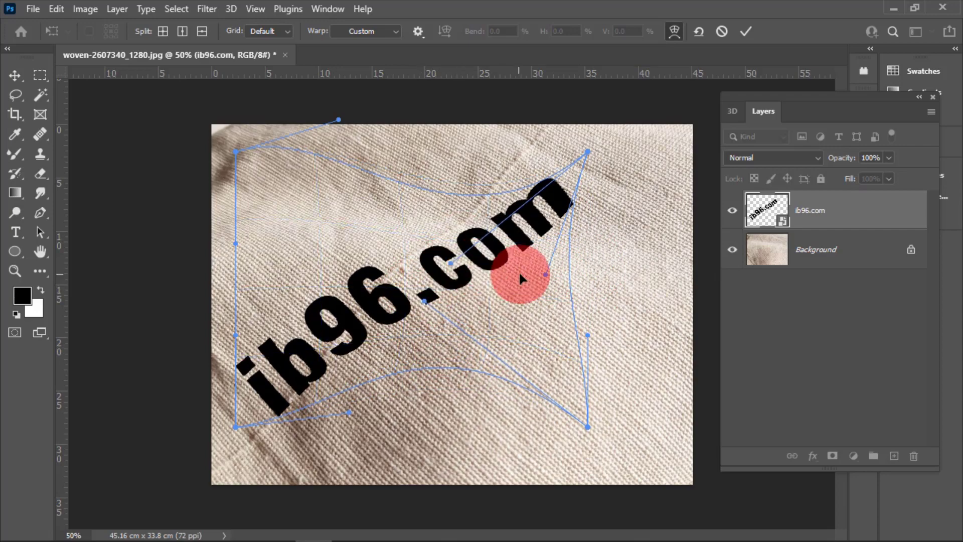
{"action": "left_click", "coordinate": [16, 76]}
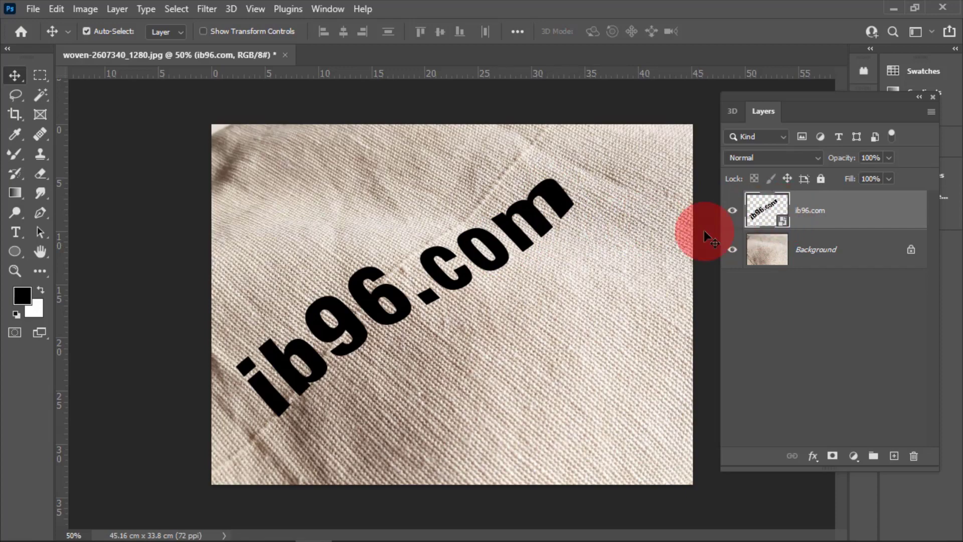
- Open the smart object's contents and recolour the ib96.com text blue #1e5fe2
{"action": "double_click", "coordinate": [773, 213]}
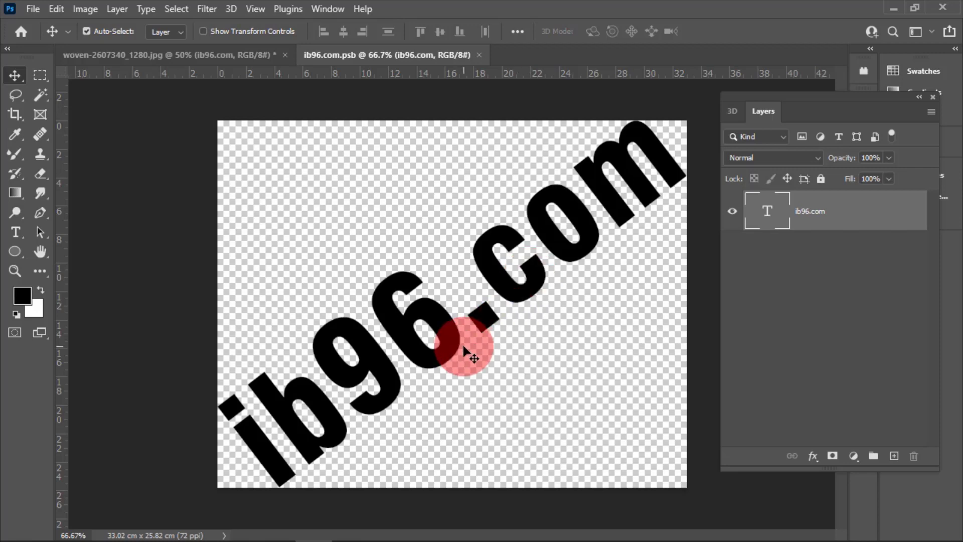
{"action": "double_click", "coordinate": [771, 217]}
{"action": "left_click", "coordinate": [595, 31]}
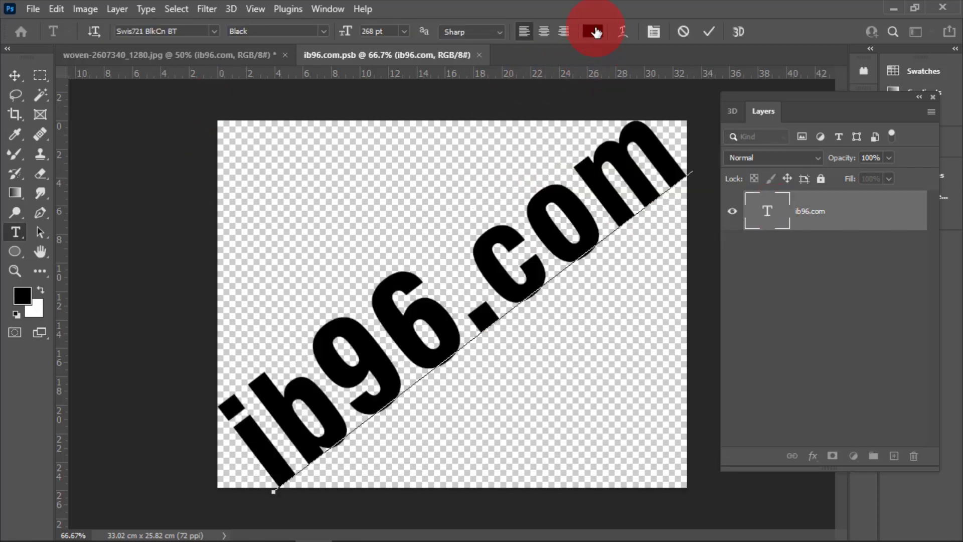
{"action": "left_click_drag", "start_coordinate": [217, 144], "coordinate": [222, 148]}
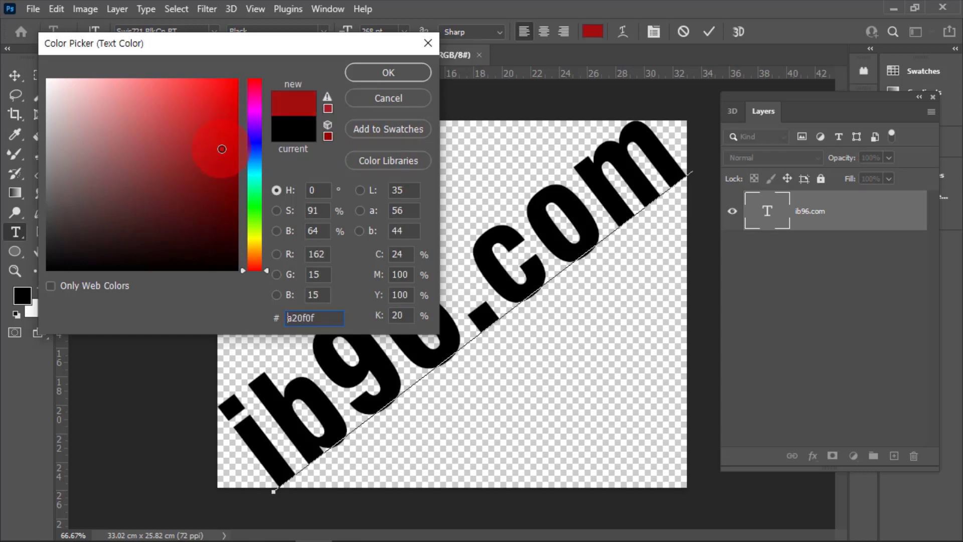
{"action": "left_click_drag", "start_coordinate": [251, 182], "coordinate": [254, 153]}
{"action": "left_click", "coordinate": [206, 96]}
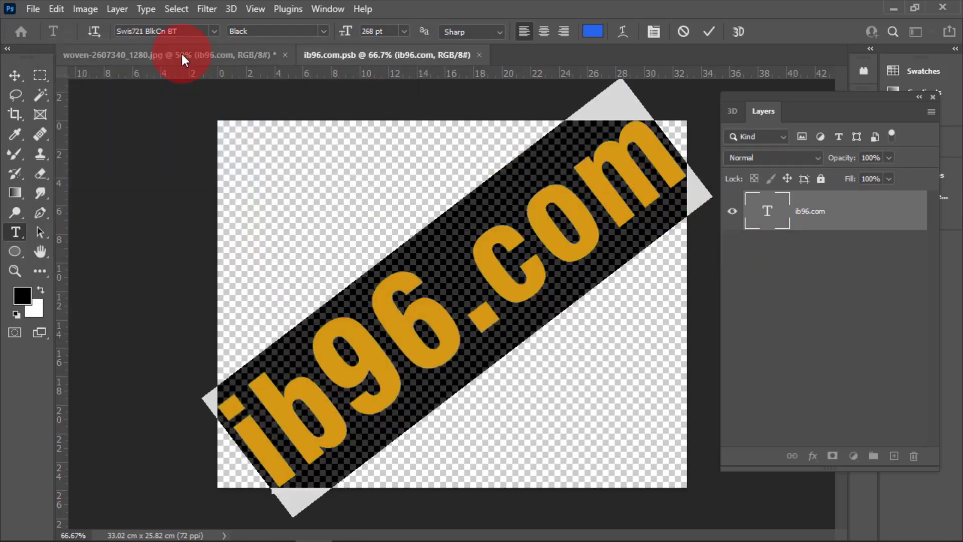
- Switch between the fabric document and ib96.com.psb, then open the File menu to save
{"action": "left_click", "coordinate": [218, 54]}
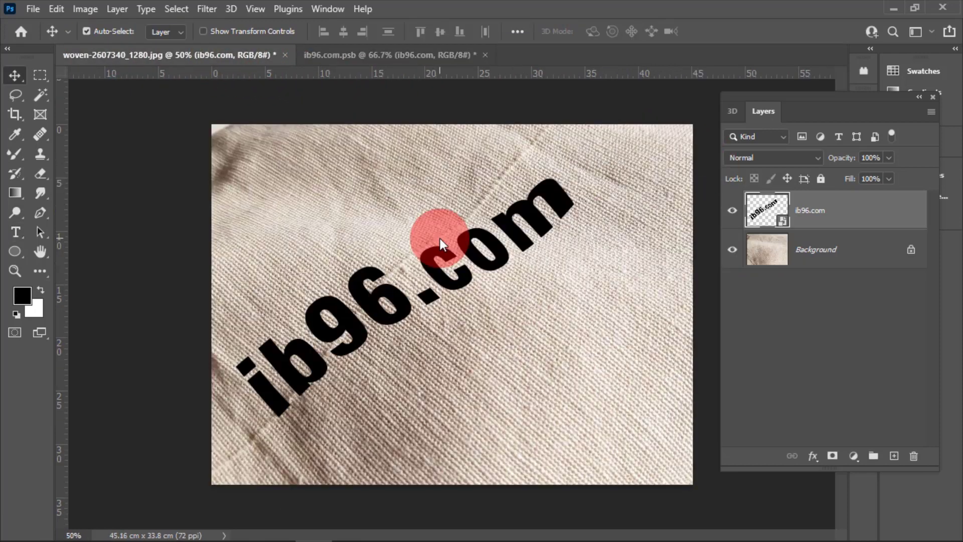
{"action": "left_click", "coordinate": [407, 56]}
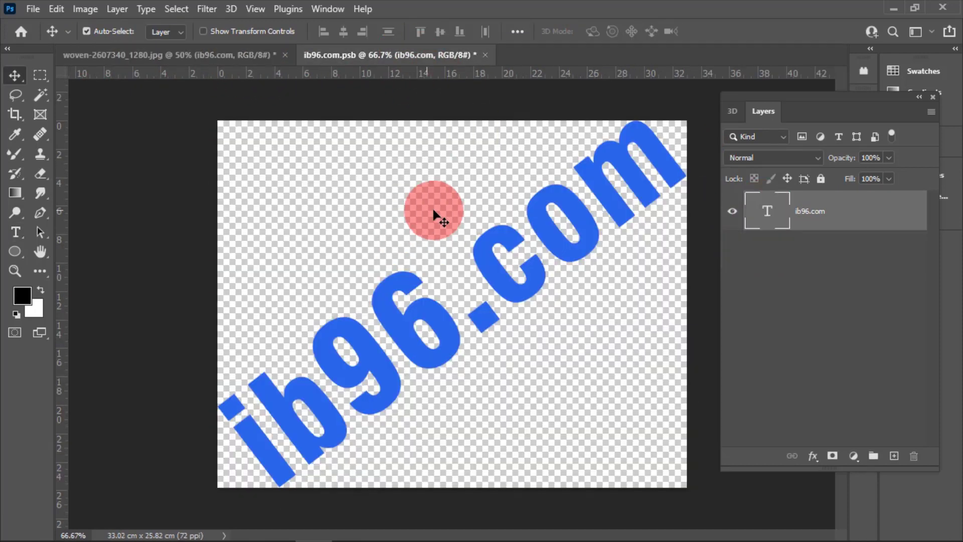
{"action": "left_click", "coordinate": [30, 9]}
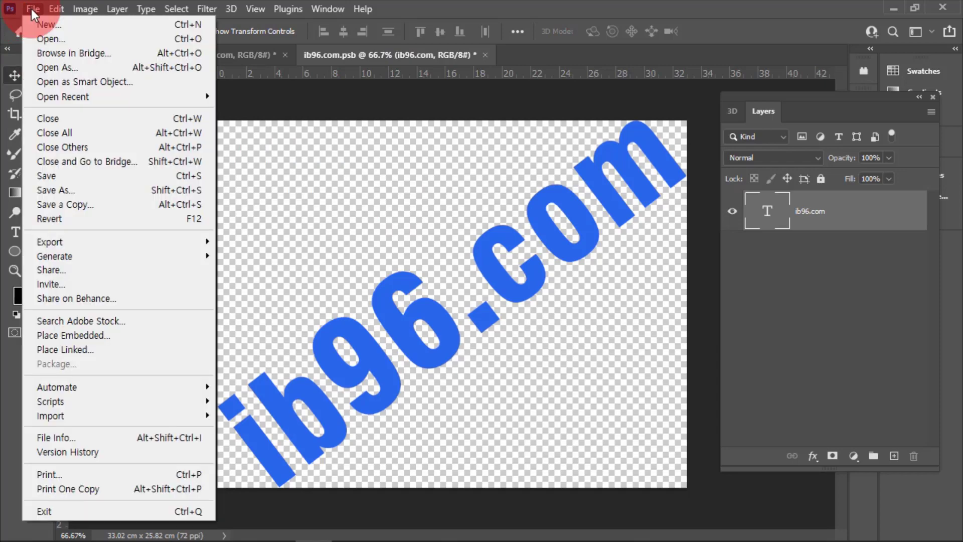
- Save the ib96.com.psb smart object and drag its text layer onto the woven fabric image
{"action": "left_click", "coordinate": [77, 175]}
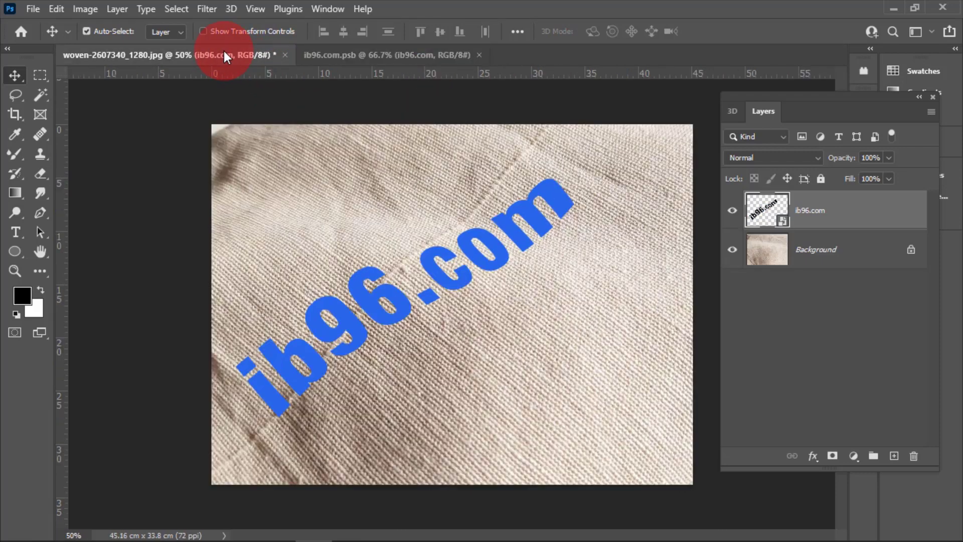
{"action": "left_click_drag", "start_coordinate": [260, 72], "coordinate": [382, 291]}
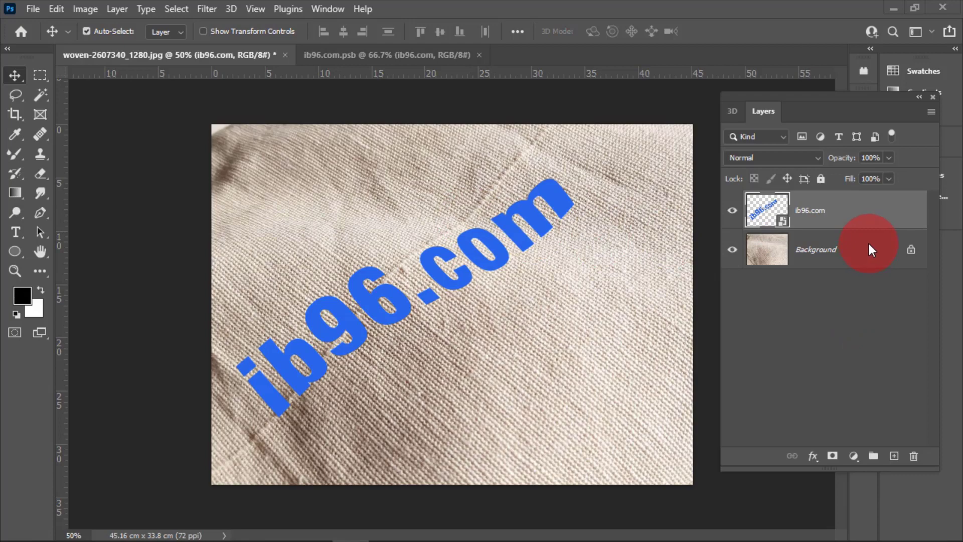
- Set the ib96.com text layer to Multiply blending at 74% opacity
{"action": "left_click", "coordinate": [889, 159]}
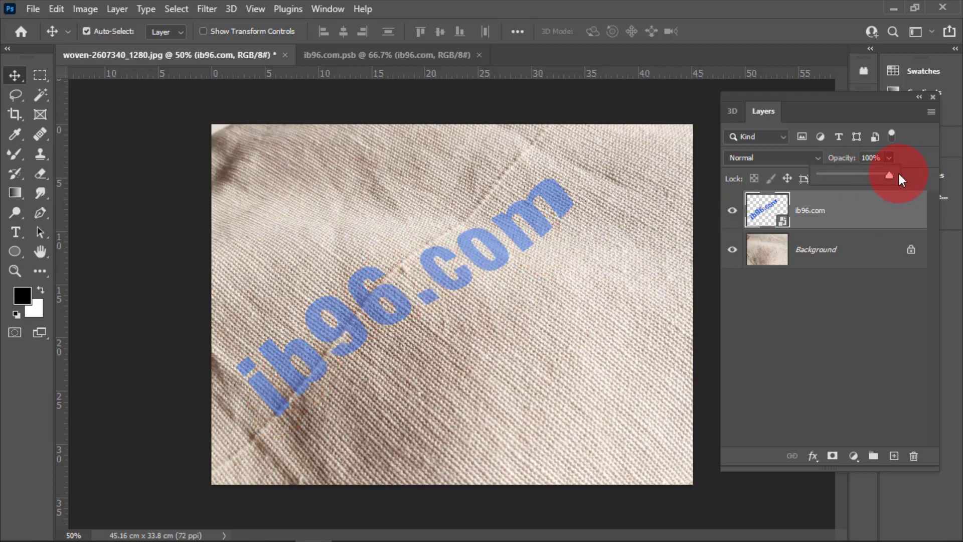
{"action": "left_click", "coordinate": [767, 152]}
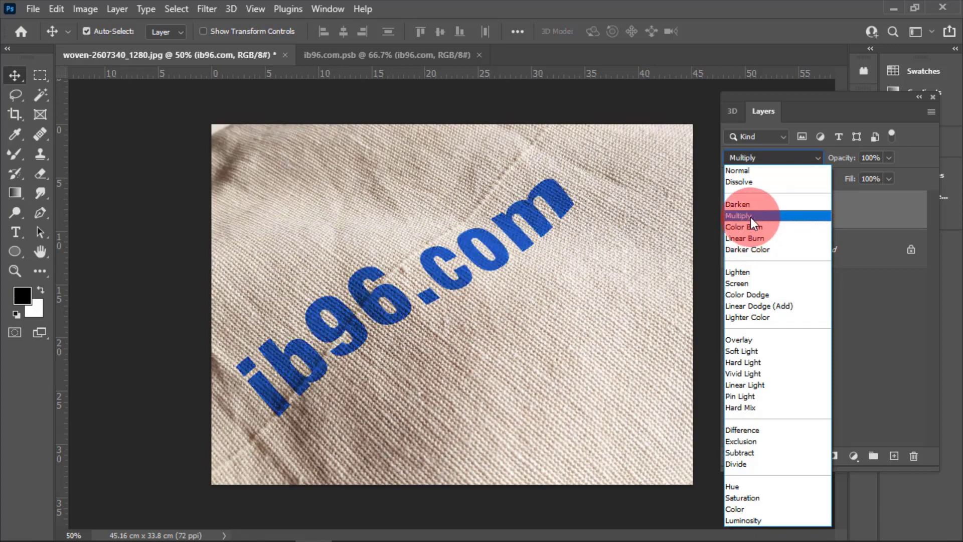
{"action": "left_click", "coordinate": [750, 215]}
{"action": "left_click", "coordinate": [887, 158]}
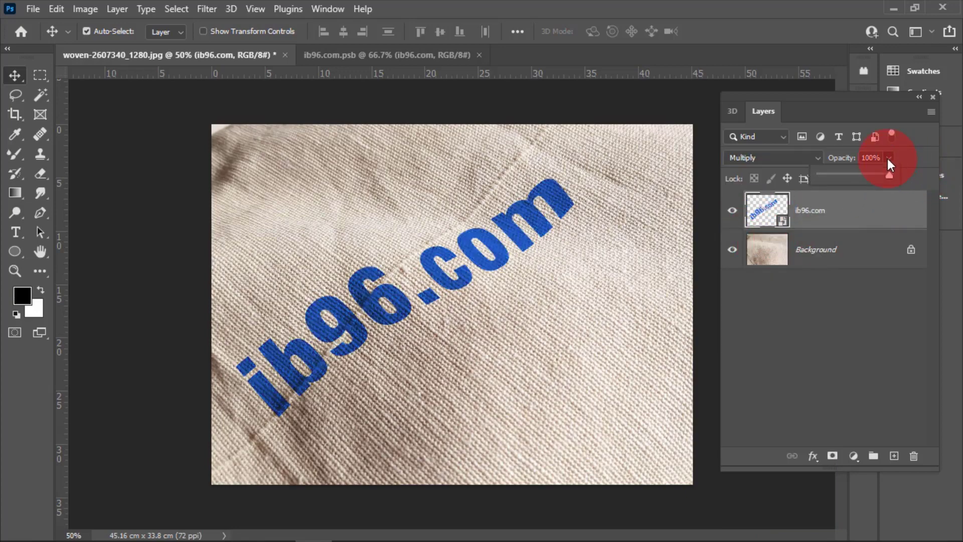
{"action": "left_click_drag", "start_coordinate": [865, 176], "coordinate": [863, 177]}
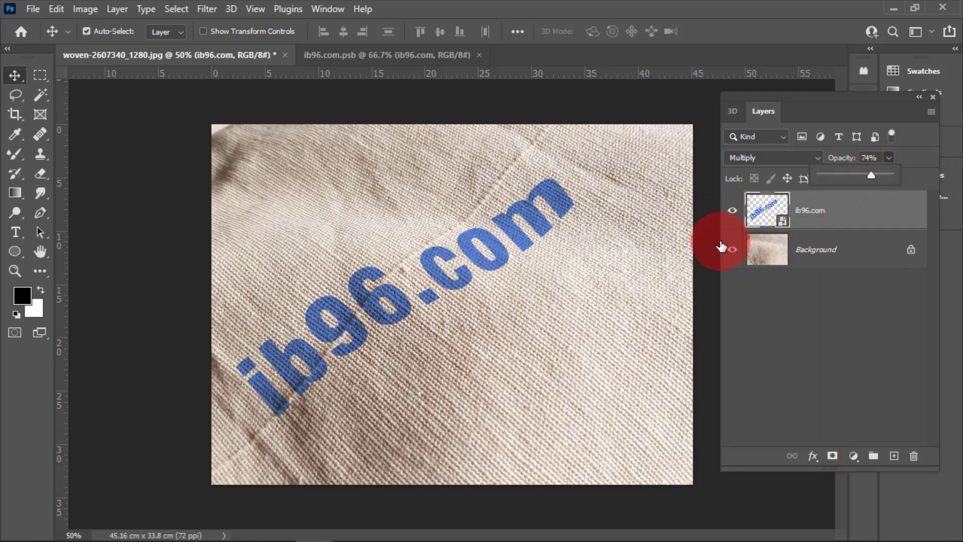
{"action": "left_click", "coordinate": [485, 379]}
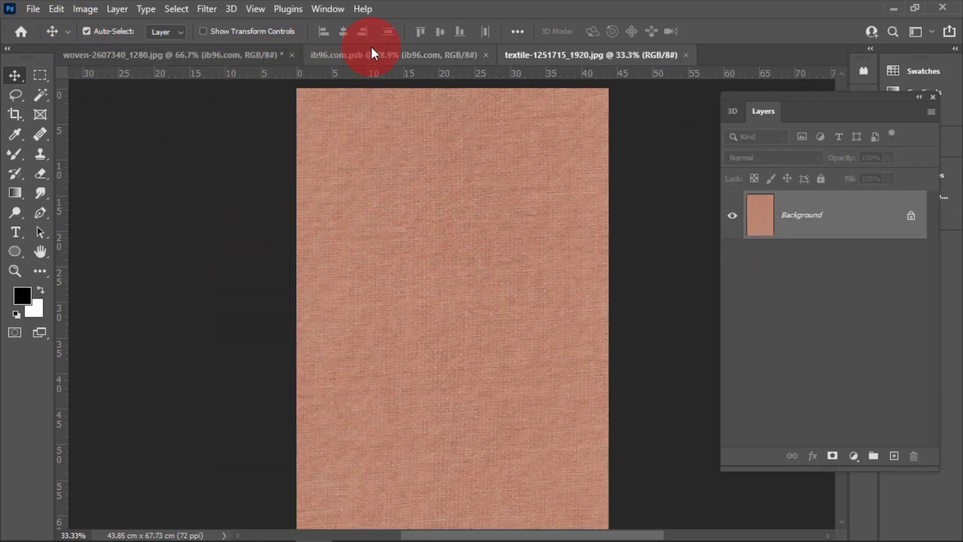
- Drag the ib96.com text layer from ib96.com.psb onto the textile photo's canvas
{"action": "left_click", "coordinate": [246, 56]}
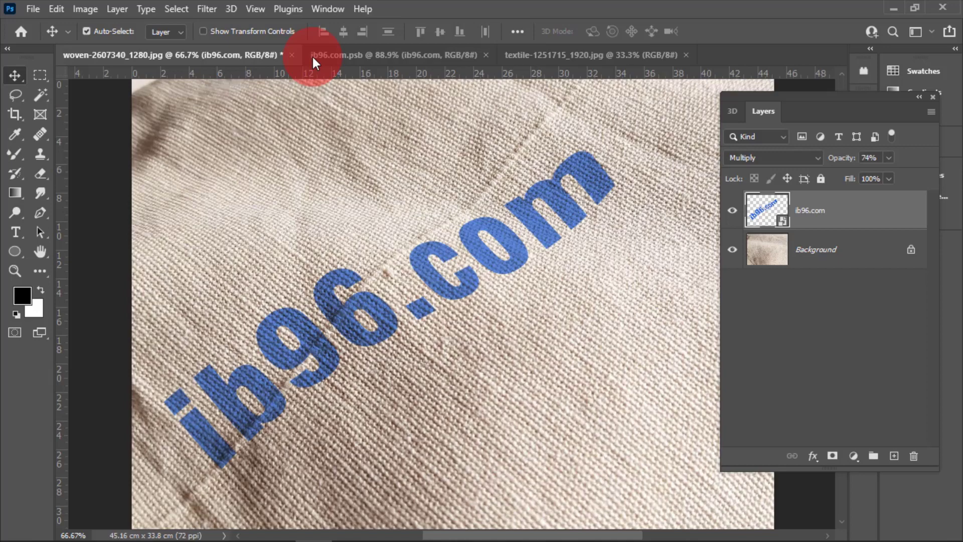
{"action": "left_click", "coordinate": [372, 55]}
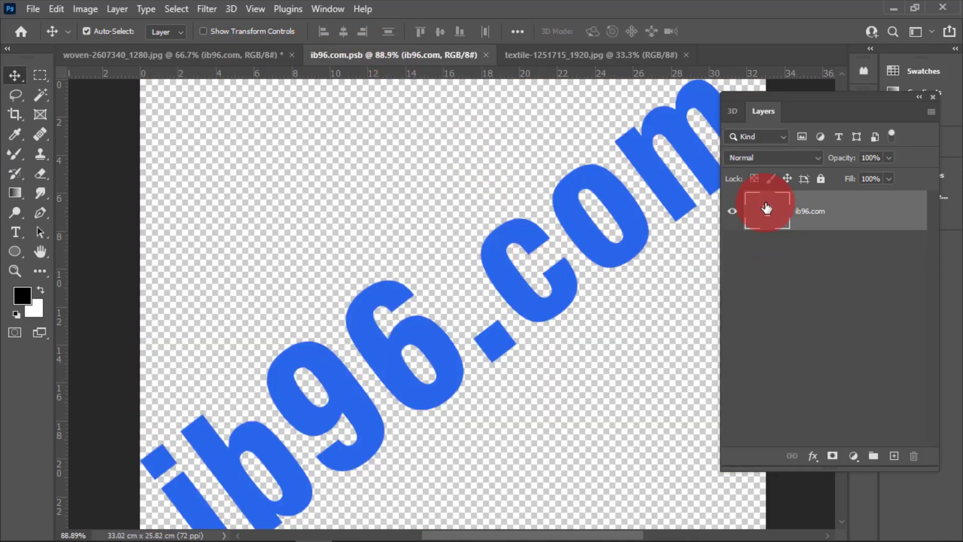
{"action": "left_click_drag", "start_coordinate": [766, 210], "coordinate": [648, 50]}
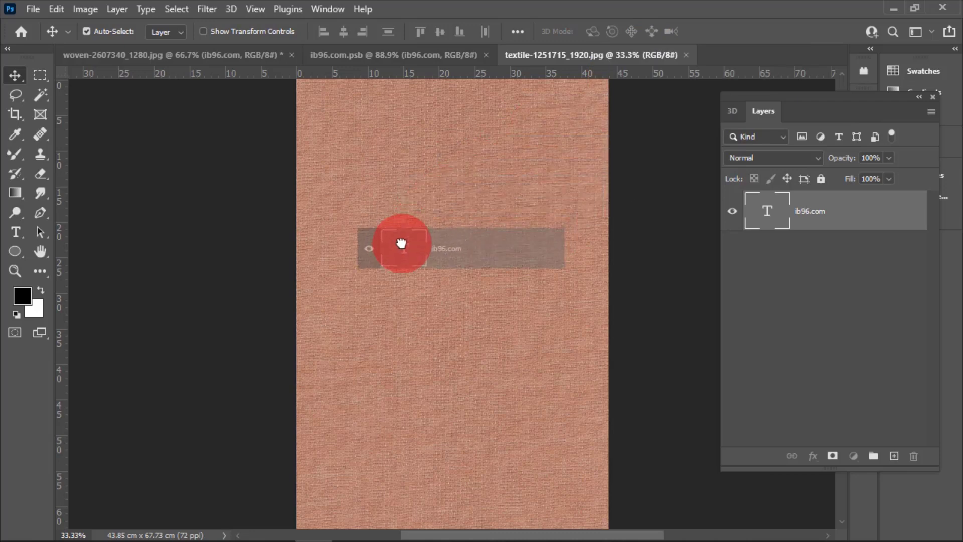
{"action": "mouse_move", "coordinate": [648, 50]}
{"action": "left_mouse_down"}
{"action": "mouse_move", "coordinate": [404, 246]}
{"action": "mouse_move", "coordinate": [468, 256]}
{"action": "left_mouse_up"}
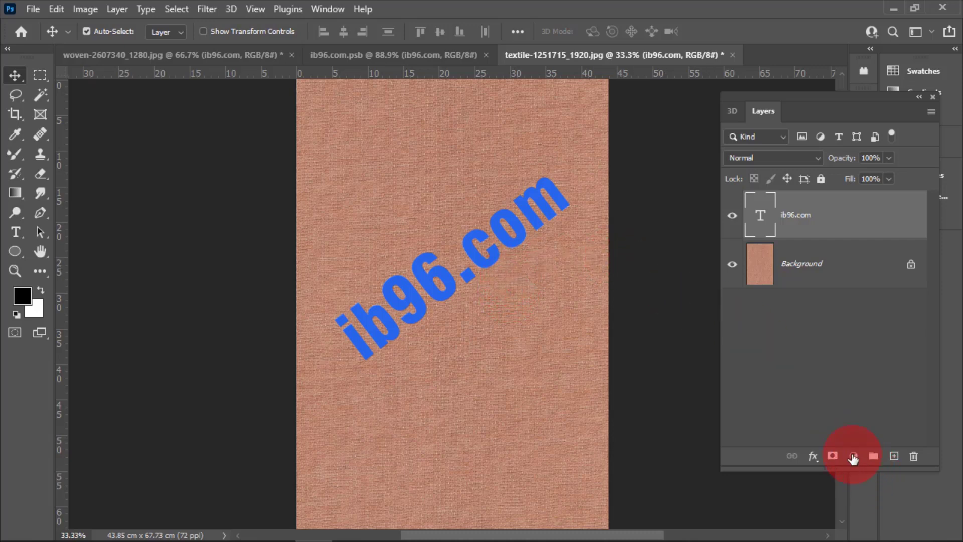
- Apply a Smooth Inner Bevel & Emboss, Direction Down, with a reduced size, to the text
{"action": "double_click", "coordinate": [897, 224]}
{"action": "mouse_move", "coordinate": [359, 142]}
{"action": "left_mouse_down"}
{"action": "mouse_move", "coordinate": [582, 120]}
{"action": "mouse_move", "coordinate": [564, 124]}
{"action": "left_mouse_up"}
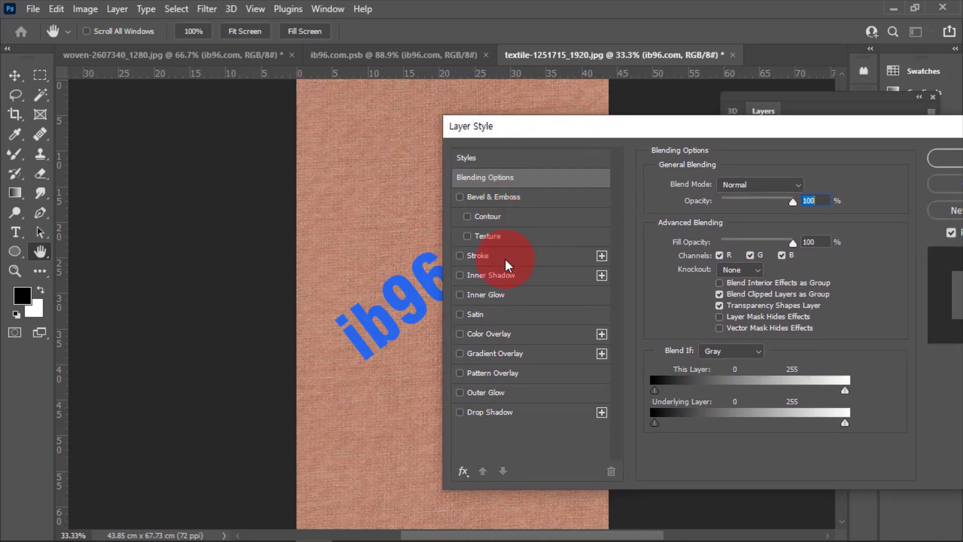
{"action": "left_click", "coordinate": [462, 196]}
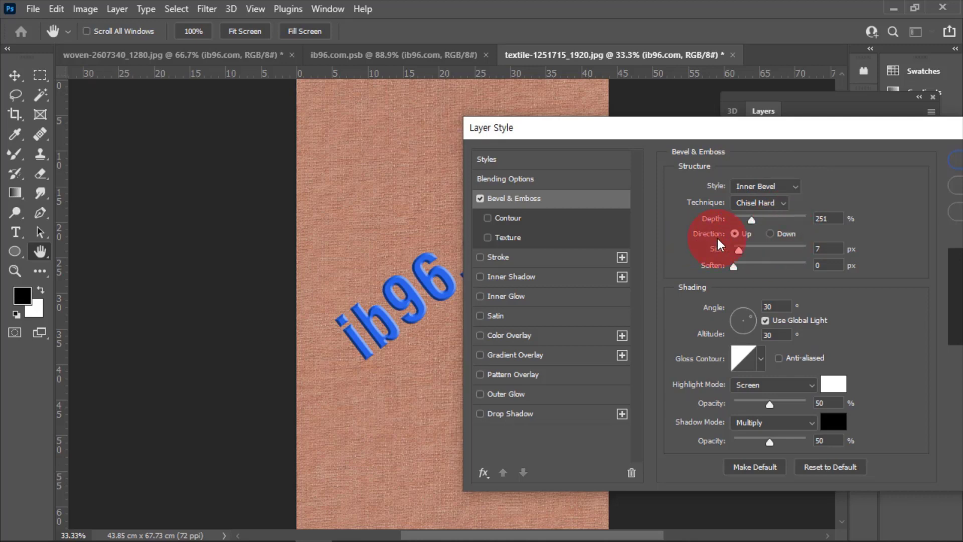
{"action": "left_click", "coordinate": [770, 234]}
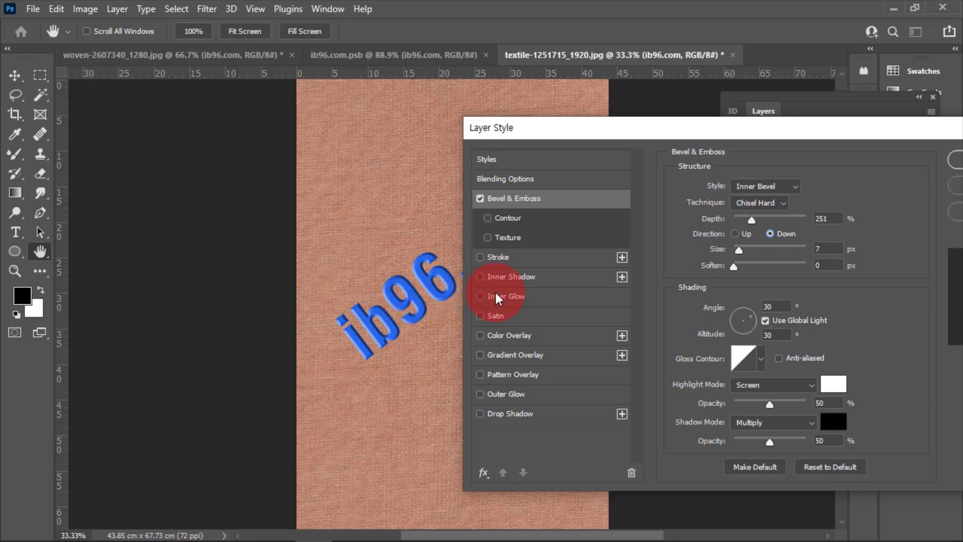
{"action": "left_click", "coordinate": [760, 187]}
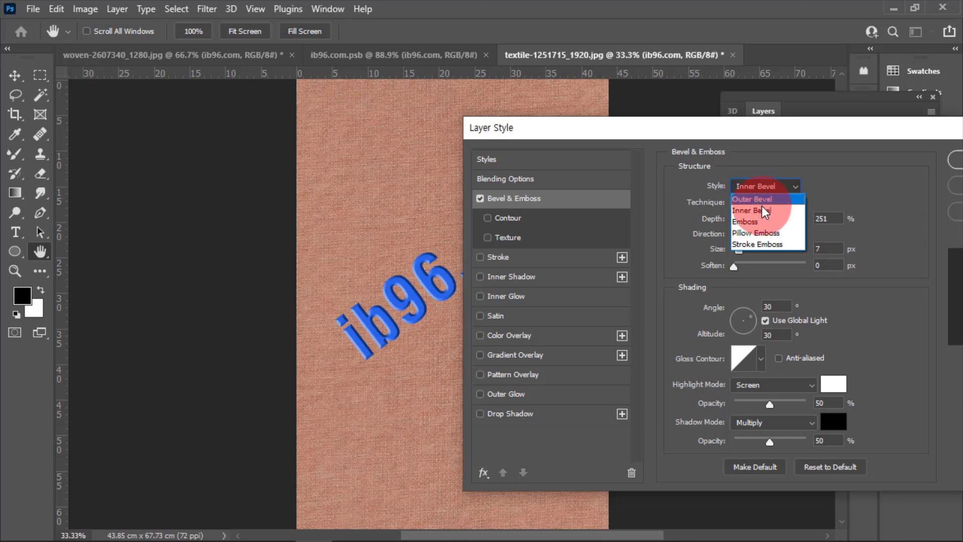
{"action": "left_click", "coordinate": [764, 211]}
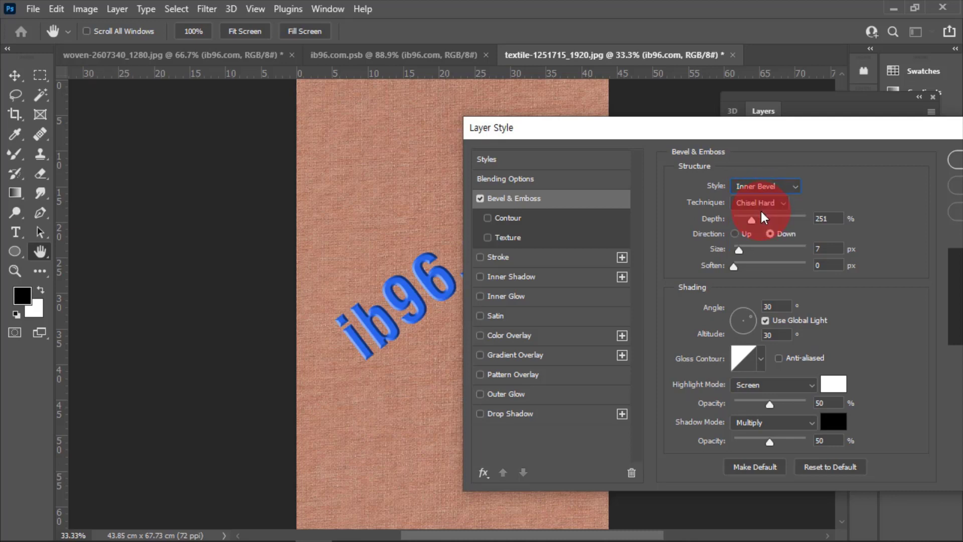
{"action": "left_click", "coordinate": [766, 202]}
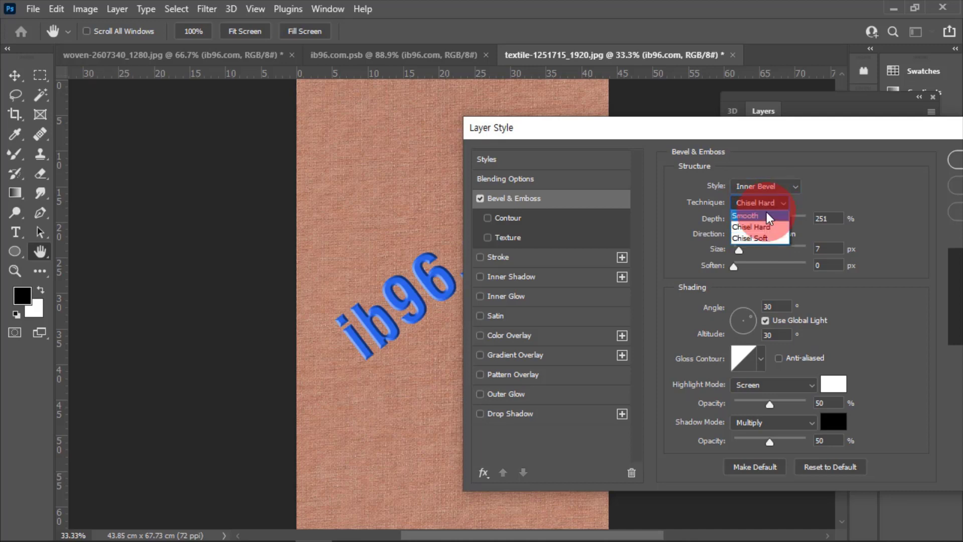
{"action": "left_click", "coordinate": [766, 212]}
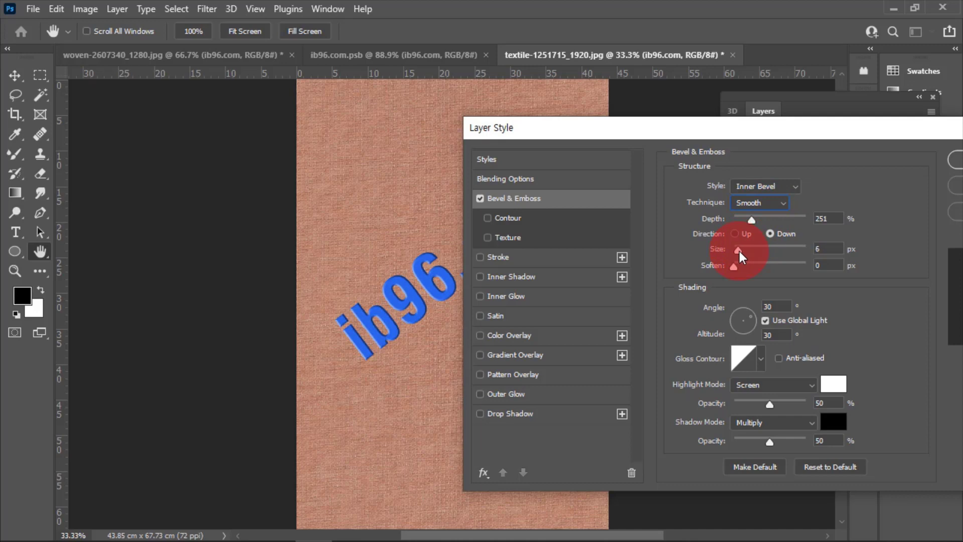
{"action": "mouse_move", "coordinate": [739, 248]}
{"action": "left_mouse_down"}
{"action": "mouse_move", "coordinate": [781, 271]}
{"action": "mouse_move", "coordinate": [737, 273]}
{"action": "left_mouse_up"}
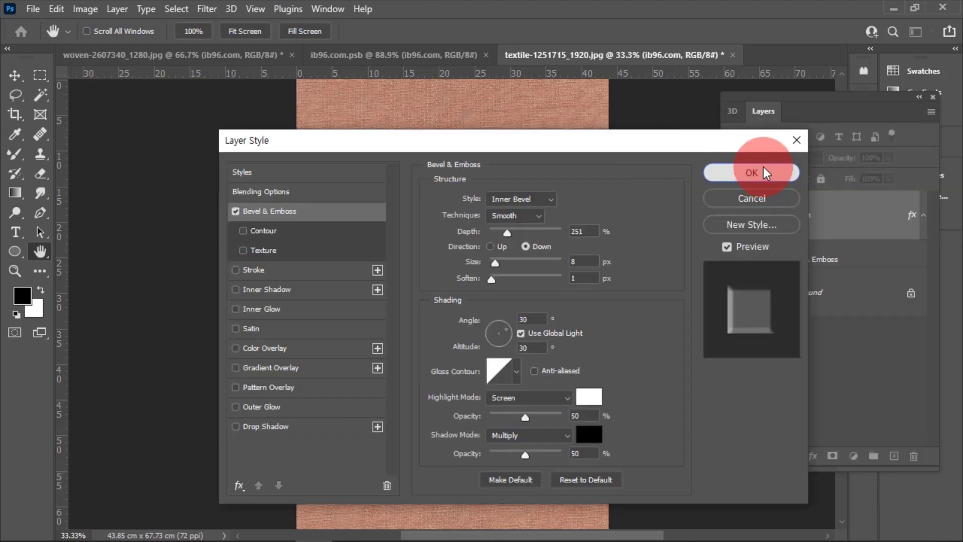
{"action": "left_click", "coordinate": [763, 167]}
{"action": "left_click", "coordinate": [469, 249]}
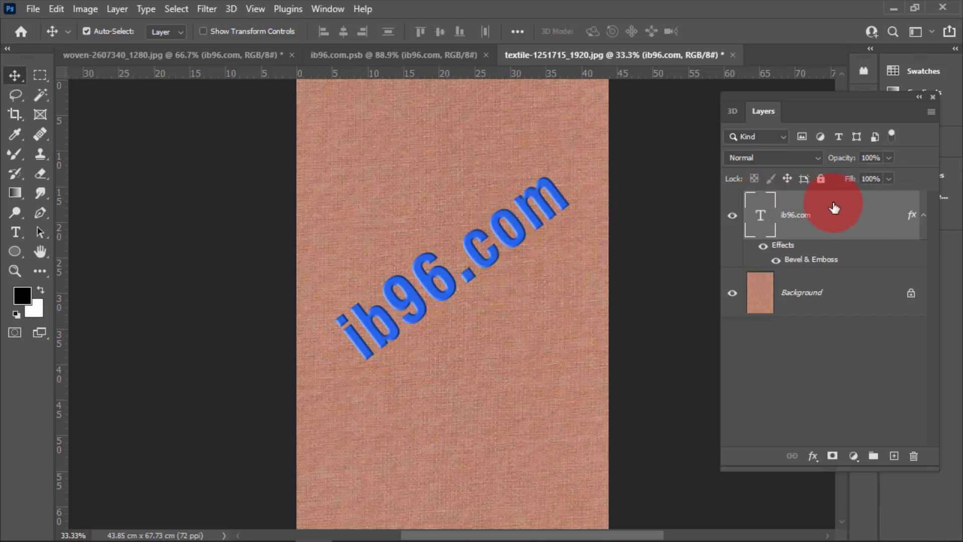
- Test the text layer at 0% and 100% opacity, then set its Fill to 0%
{"action": "left_click", "coordinate": [889, 157]}
{"action": "left_click_drag", "start_coordinate": [889, 174], "coordinate": [815, 178]}
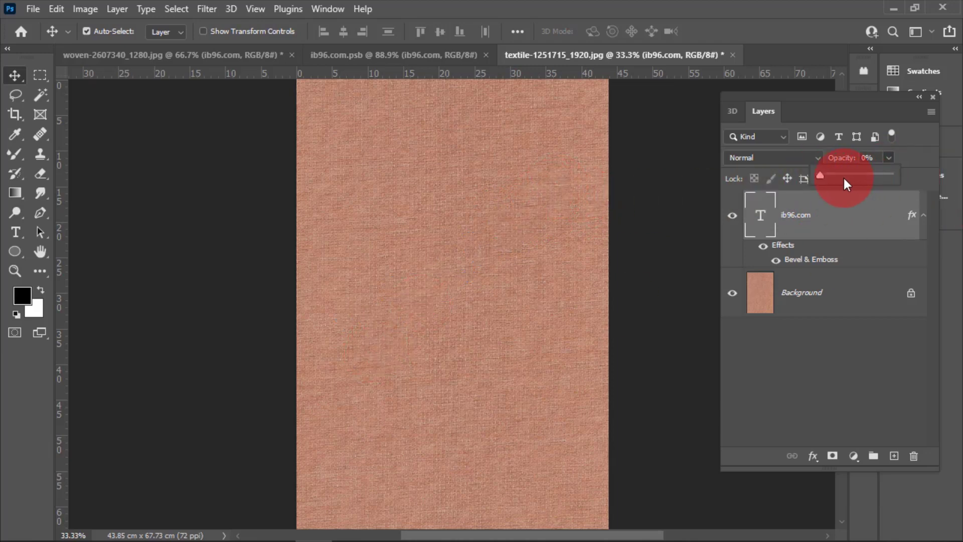
{"action": "left_click_drag", "start_coordinate": [820, 176], "coordinate": [939, 182]}
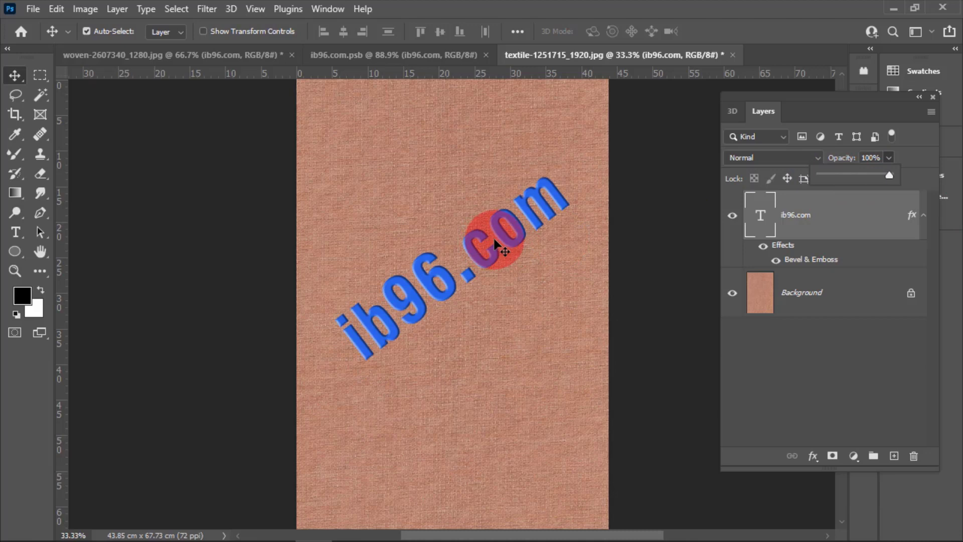
{"action": "left_click", "coordinate": [920, 160]}
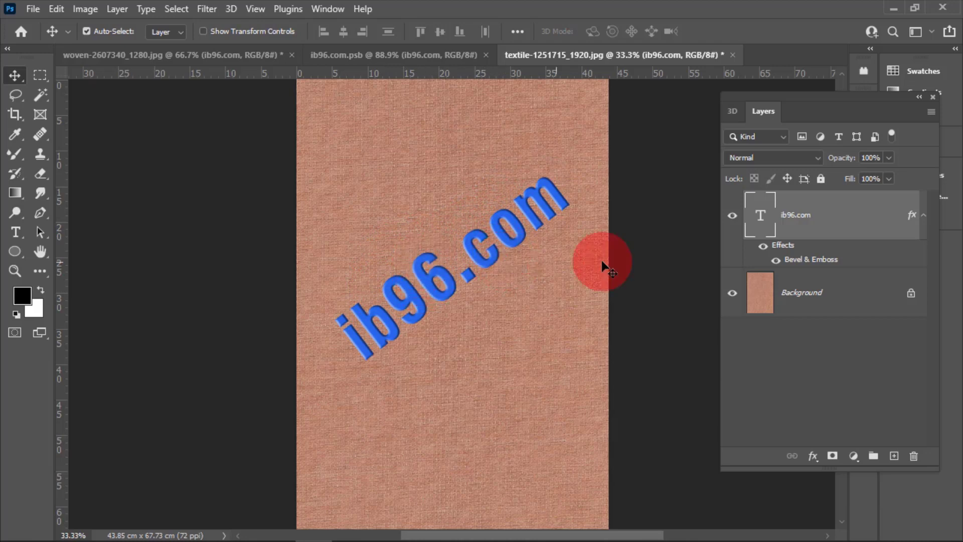
{"action": "left_click", "coordinate": [888, 179]}
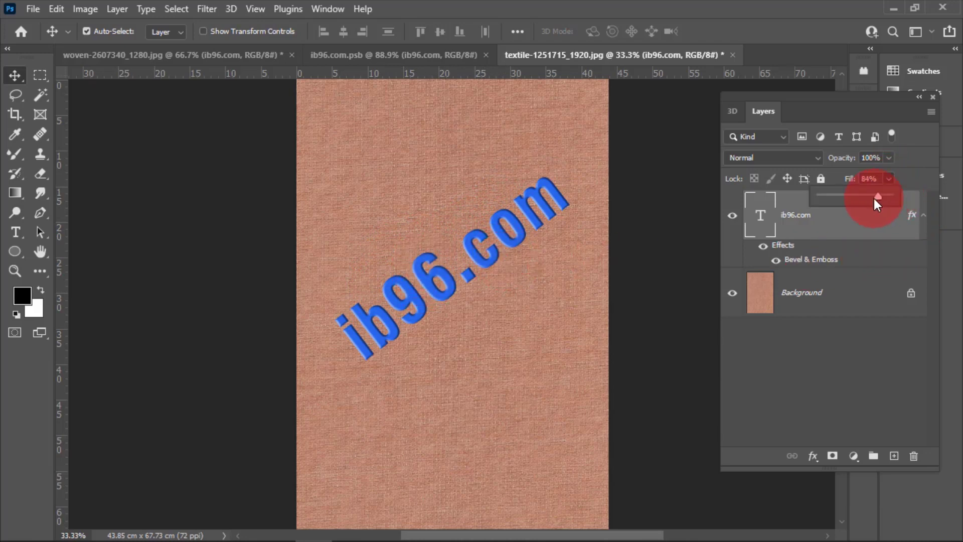
{"action": "left_click_drag", "start_coordinate": [892, 196], "coordinate": [807, 200]}
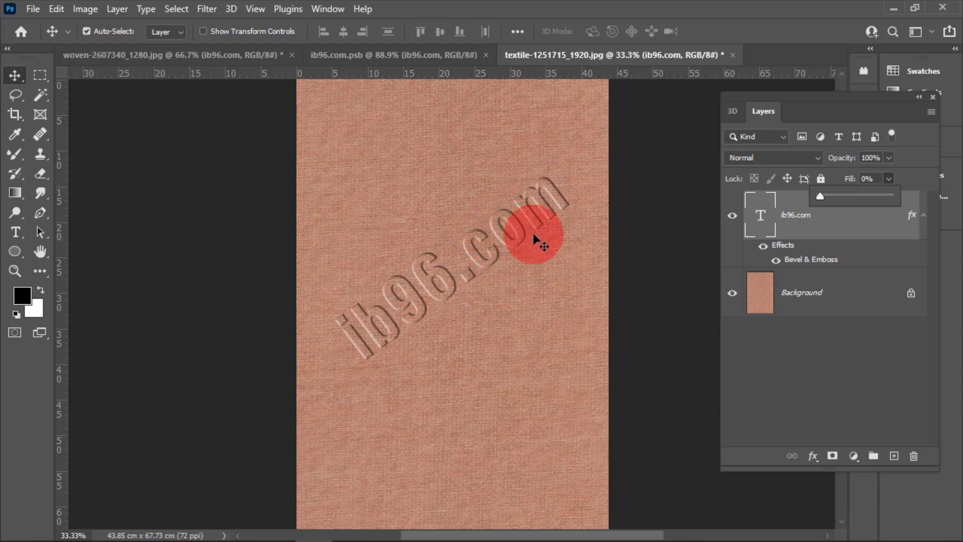
{"action": "left_click", "coordinate": [842, 265]}
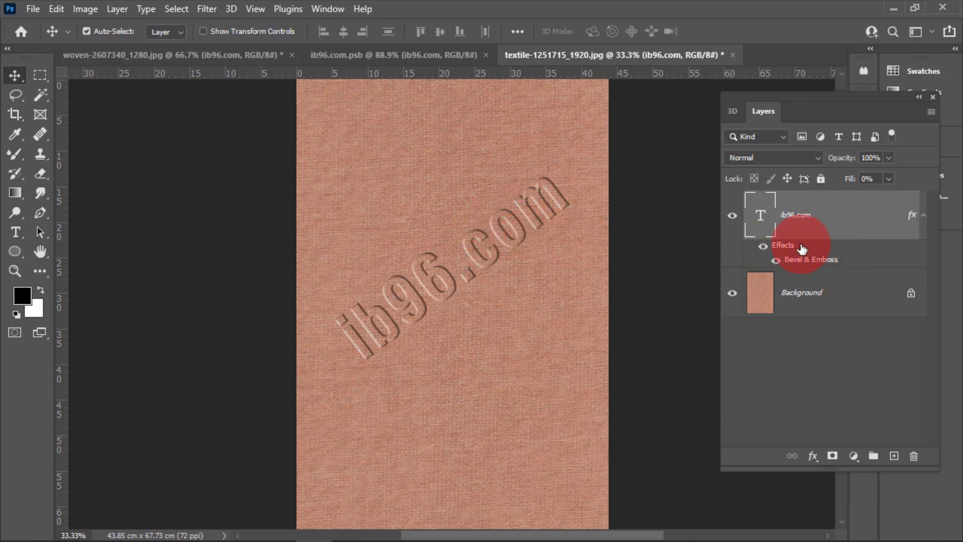
- Set the Bevel & Emboss lighting to a 139° angle at 37° altitude
{"action": "double_click", "coordinate": [782, 245]}
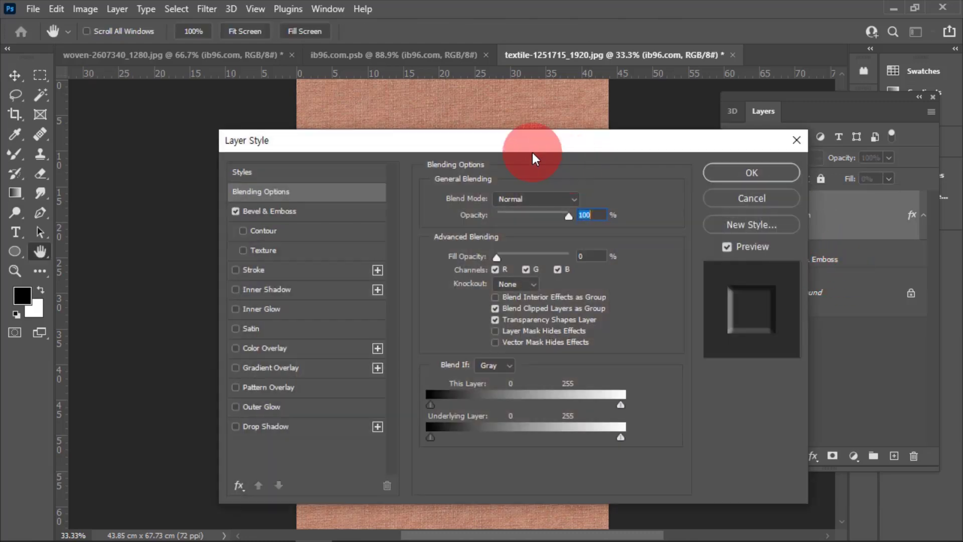
{"action": "mouse_move", "coordinate": [375, 140]}
{"action": "left_mouse_down"}
{"action": "mouse_move", "coordinate": [661, 91]}
{"action": "mouse_move", "coordinate": [651, 94]}
{"action": "left_mouse_up"}
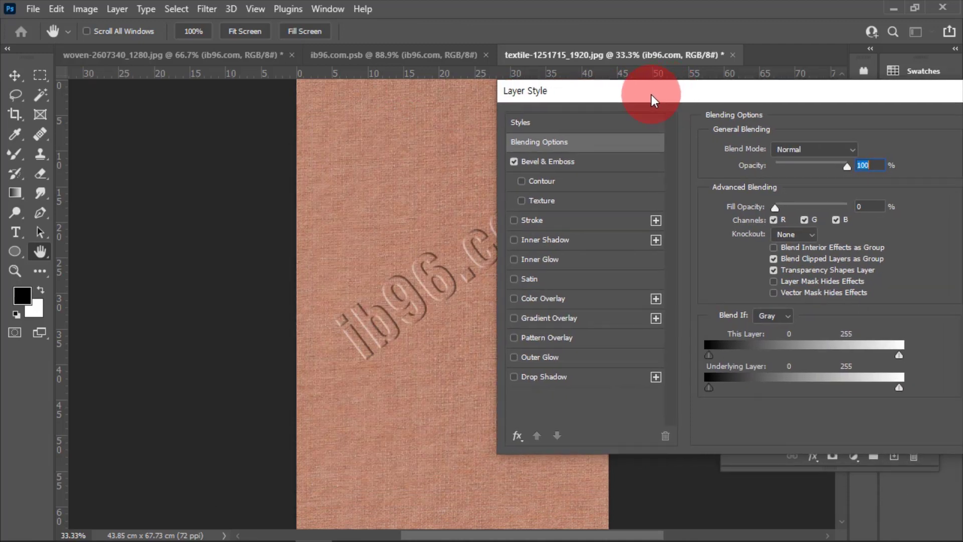
{"action": "left_click", "coordinate": [565, 160]}
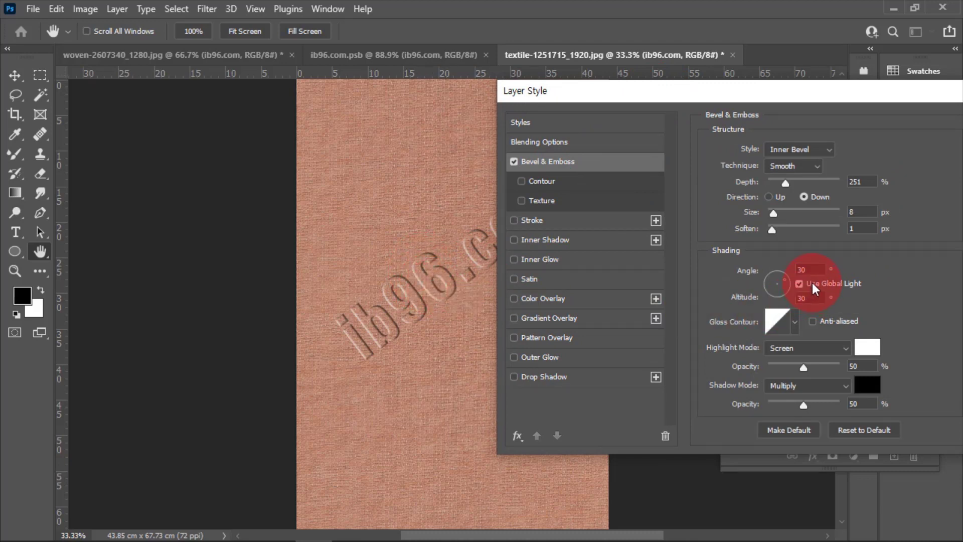
{"action": "left_click_drag", "start_coordinate": [787, 276], "coordinate": [757, 283]}
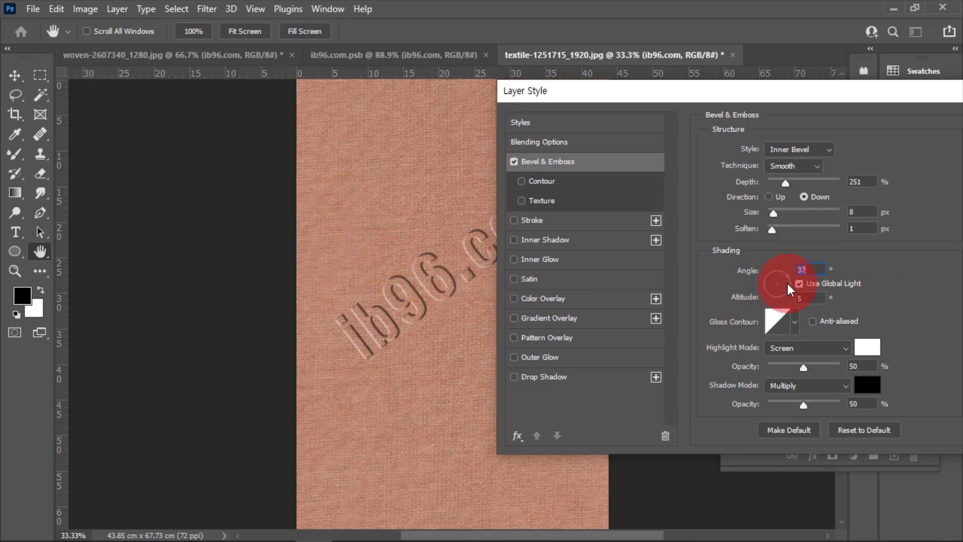
{"action": "left_click_drag", "start_coordinate": [786, 281], "coordinate": [772, 287]}
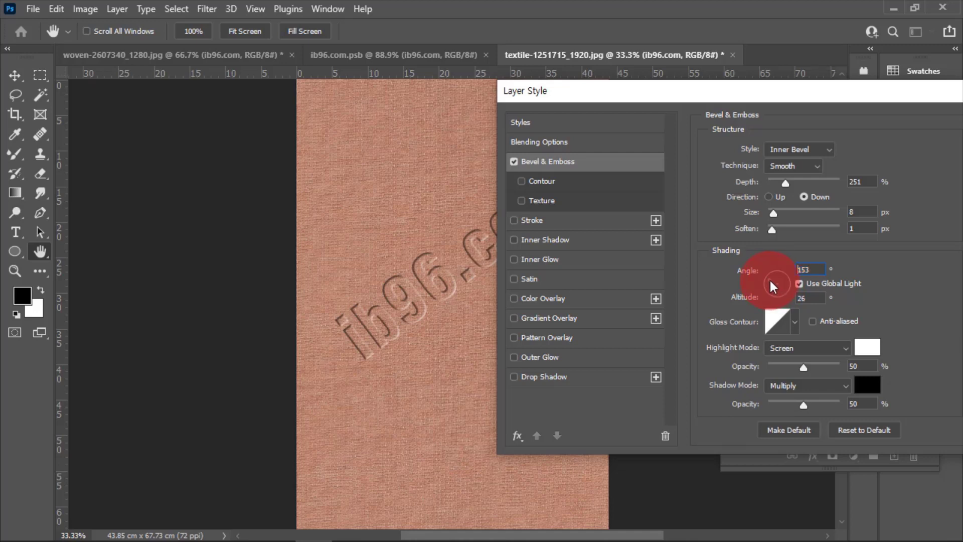
{"action": "left_click_drag", "start_coordinate": [773, 286], "coordinate": [780, 290]}
{"action": "left_click", "coordinate": [440, 276]}
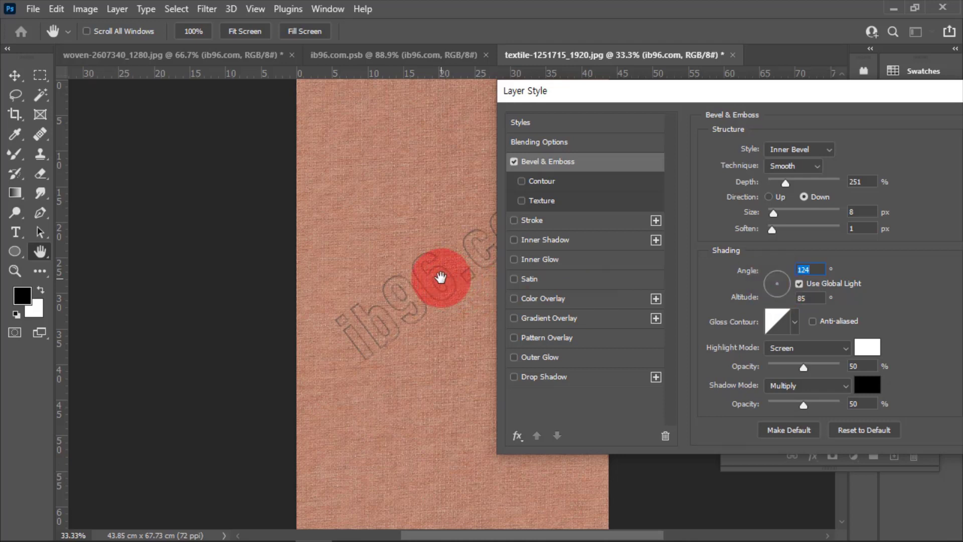
{"action": "left_click_drag", "start_coordinate": [785, 308], "coordinate": [772, 289]}
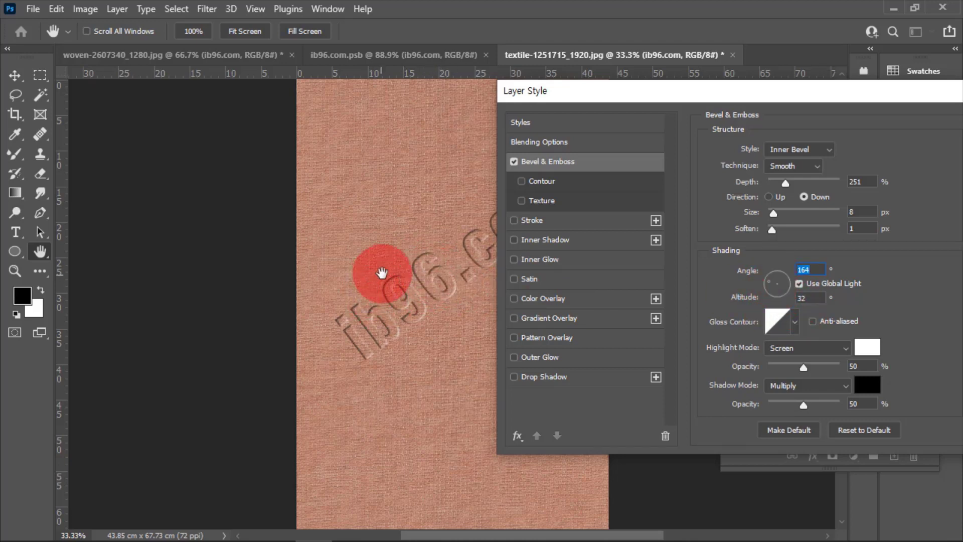
{"action": "left_click", "coordinate": [339, 287]}
{"action": "left_click", "coordinate": [774, 287]}
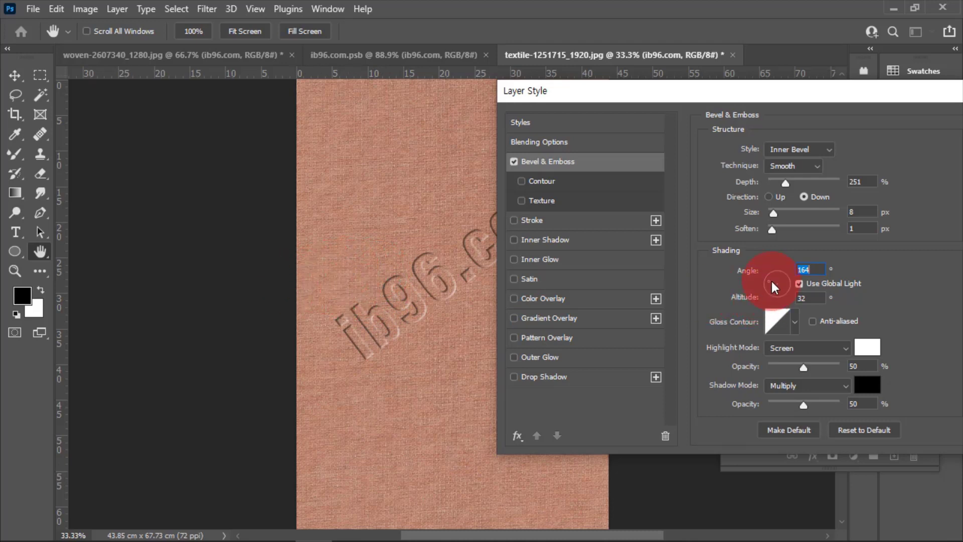
{"action": "left_click_drag", "start_coordinate": [768, 280], "coordinate": [762, 284]}
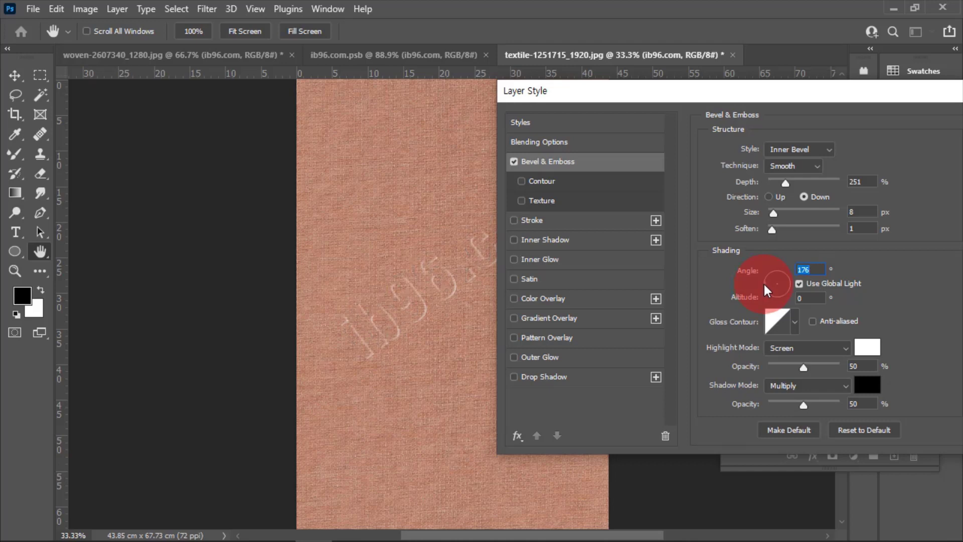
{"action": "mouse_move", "coordinate": [762, 284]}
{"action": "left_mouse_down"}
{"action": "mouse_move", "coordinate": [766, 275]}
{"action": "mouse_move", "coordinate": [775, 286]}
{"action": "left_mouse_up"}
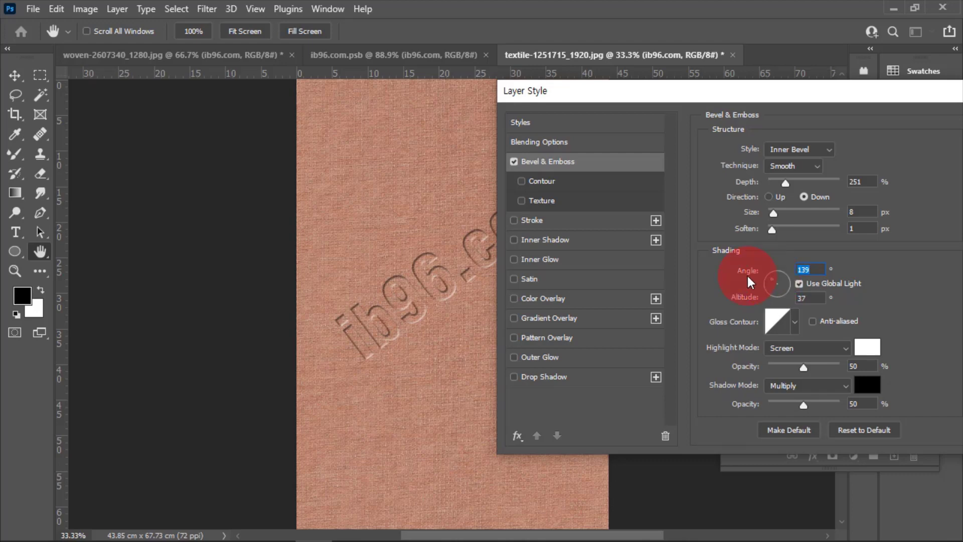
- Switch the bevel direction to Up and apply the layer style
{"action": "left_click_drag", "start_coordinate": [616, 88], "coordinate": [650, 299]}
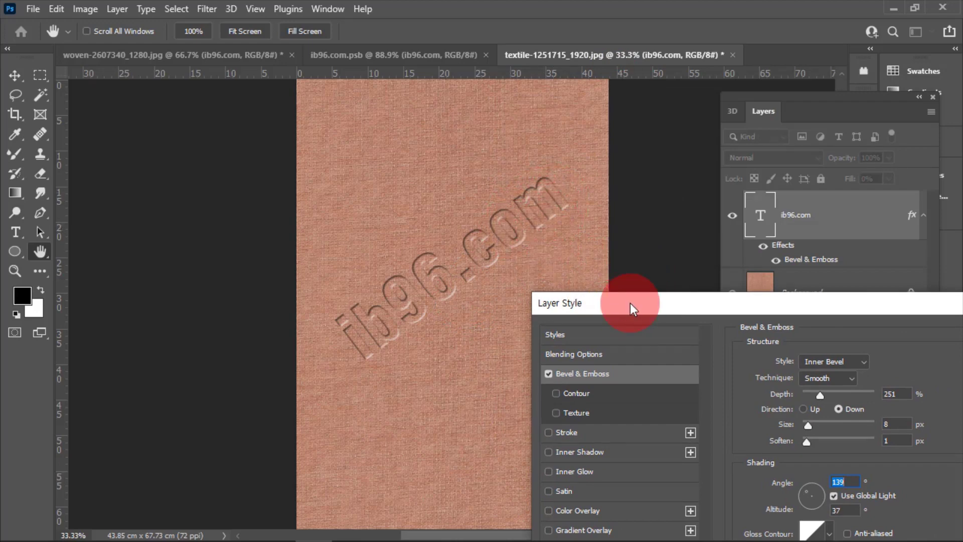
{"action": "left_click_drag", "start_coordinate": [630, 303], "coordinate": [597, 58]}
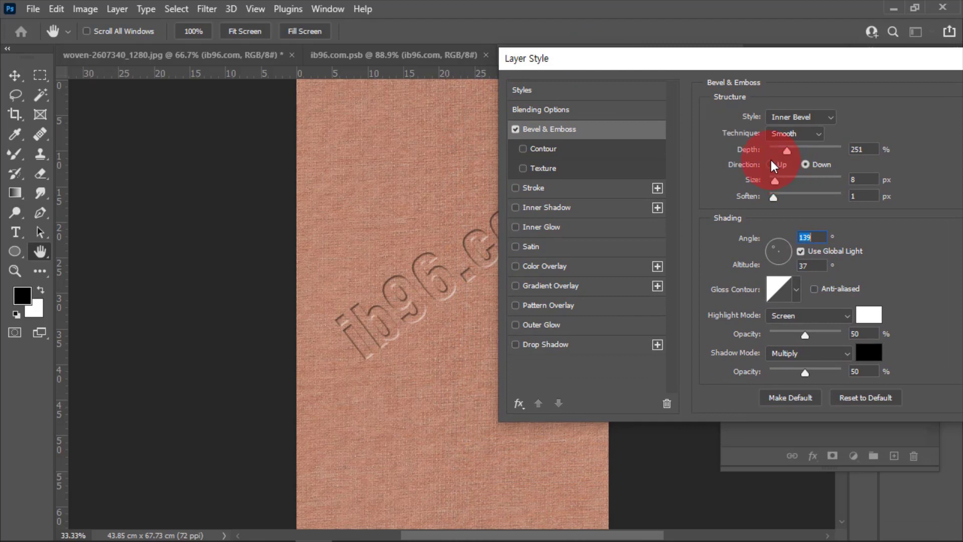
{"action": "left_click", "coordinate": [771, 165]}
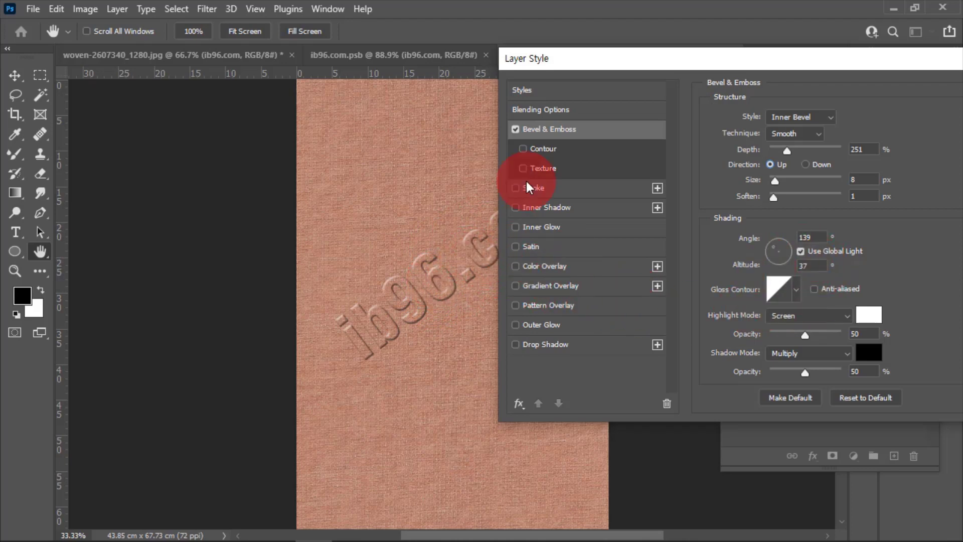
{"action": "left_click_drag", "start_coordinate": [677, 64], "coordinate": [511, 117]}
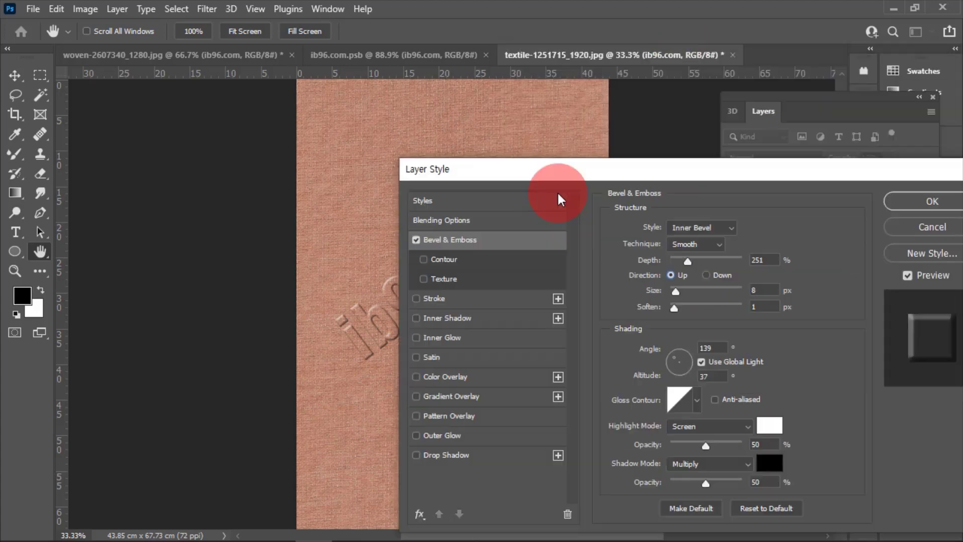
{"action": "left_click", "coordinate": [849, 148]}
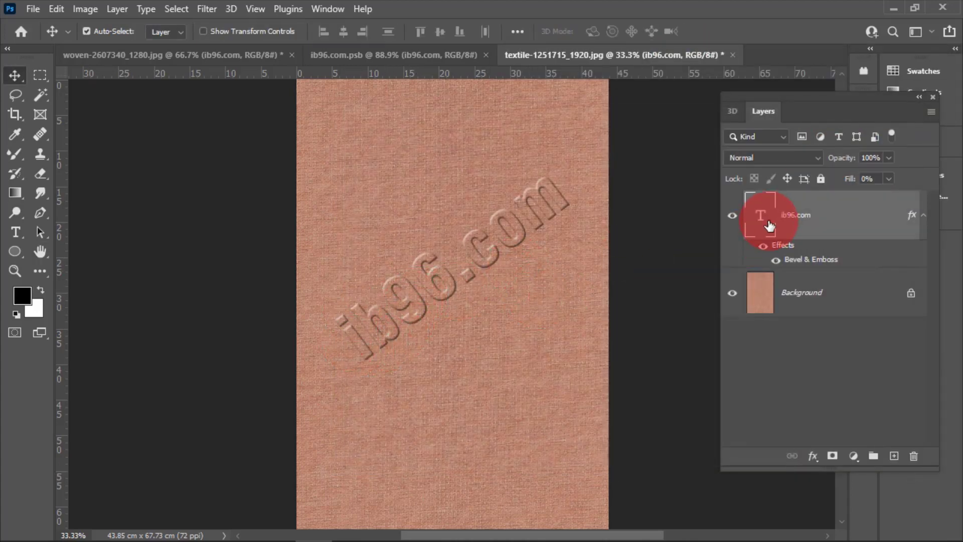
- Return the bevel direction to Down so the lettering presses into the fabric
{"action": "double_click", "coordinate": [789, 244]}
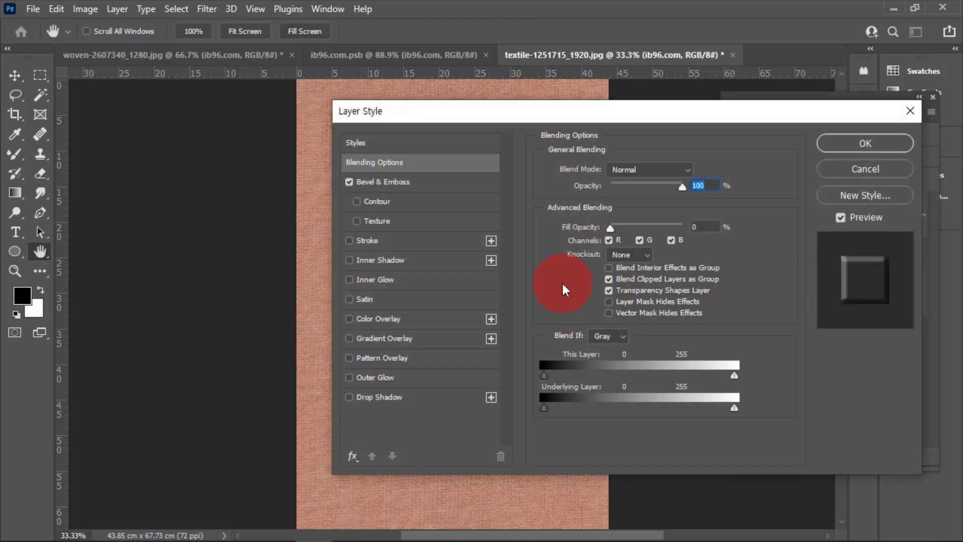
{"action": "left_click", "coordinate": [383, 180]}
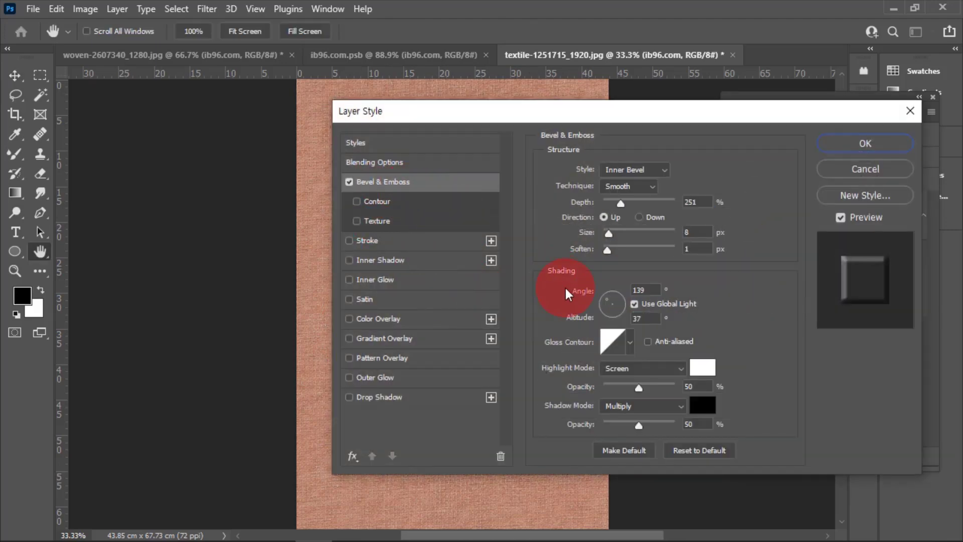
{"action": "left_click", "coordinate": [638, 216]}
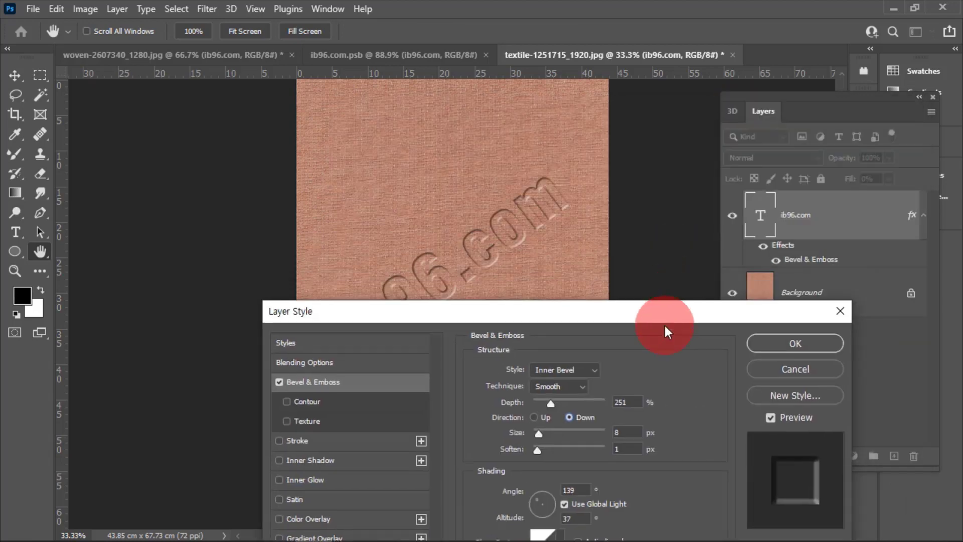
{"action": "left_click_drag", "start_coordinate": [739, 113], "coordinate": [664, 346]}
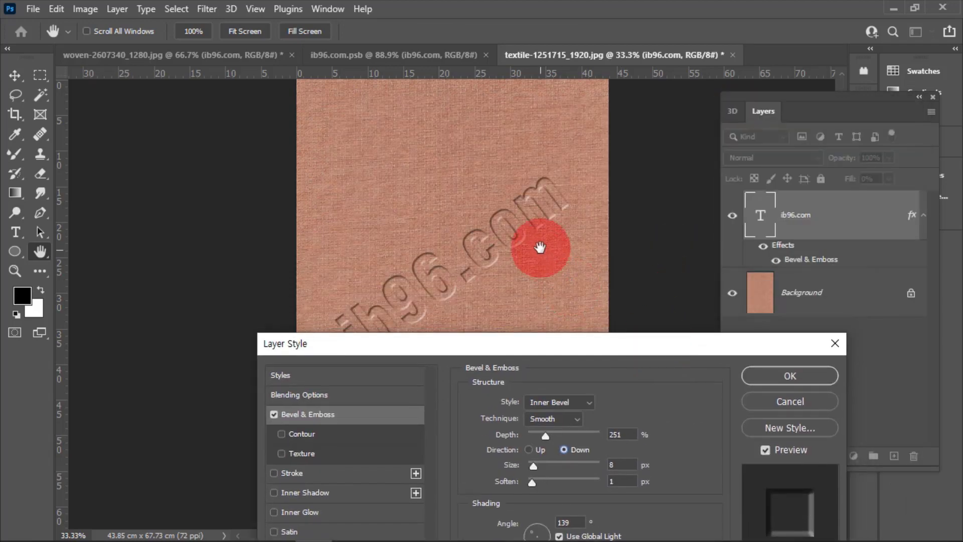
{"action": "left_click", "coordinate": [757, 377]}
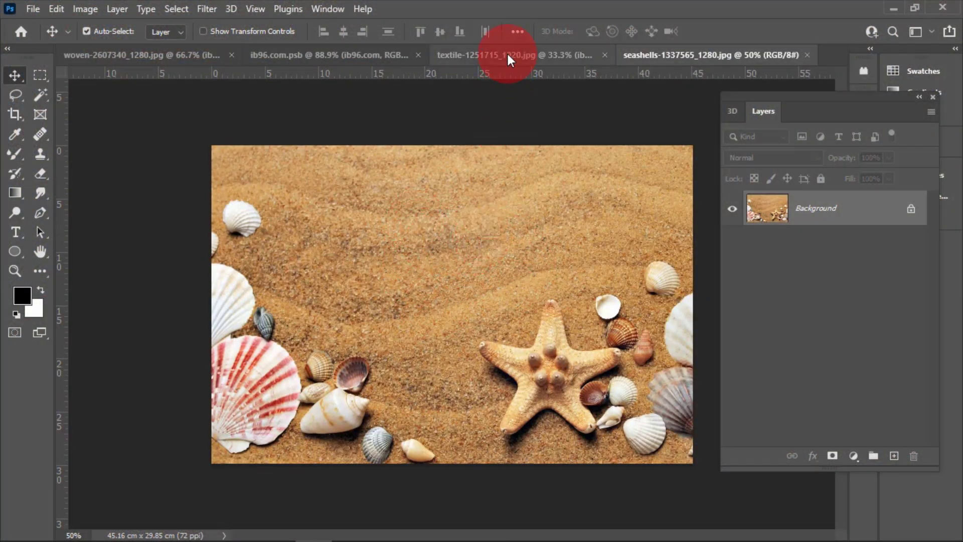
- Copy the ib96.com layer into the seashells photo and lower its Fill to 0%
{"action": "left_click_drag", "start_coordinate": [507, 52], "coordinate": [516, 271]}
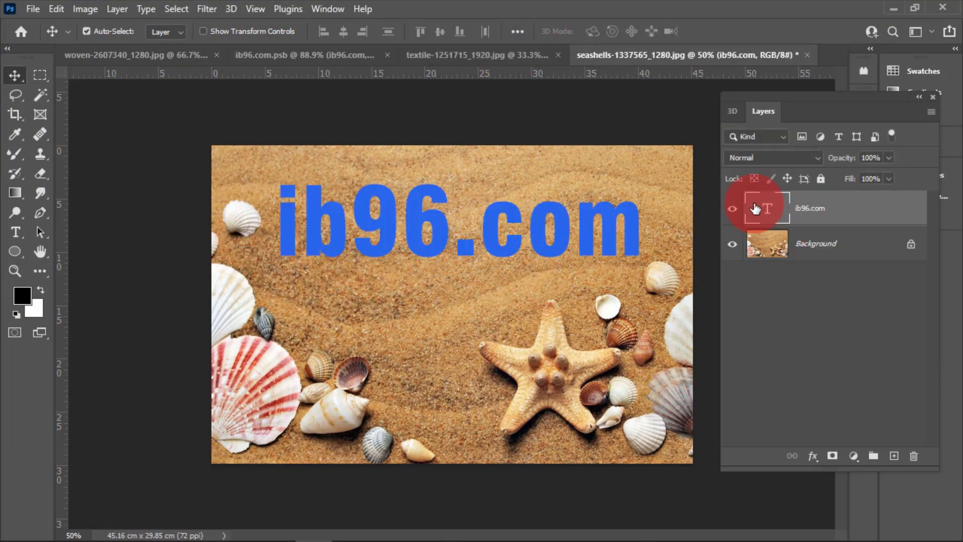
{"action": "left_click", "coordinate": [888, 179]}
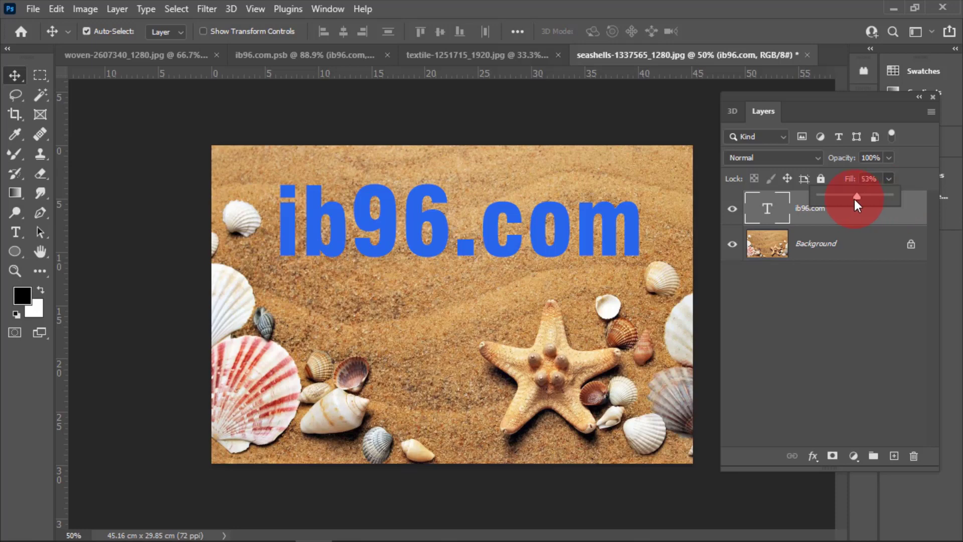
{"action": "left_click_drag", "start_coordinate": [812, 208], "coordinate": [821, 211]}
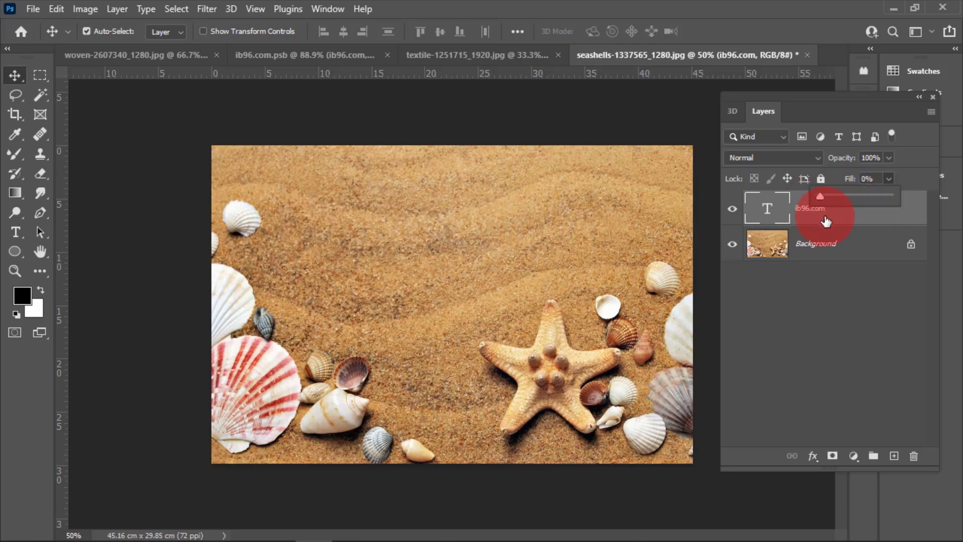
- Add a Bevel & Emboss with 5 px size to the hidden ib96.com text on the sand
{"action": "double_click", "coordinate": [905, 212]}
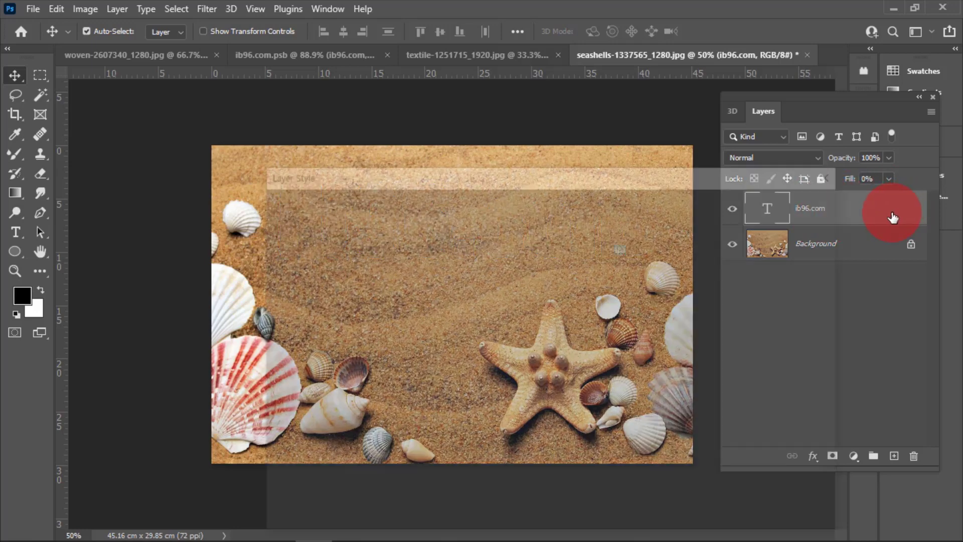
{"action": "mouse_move", "coordinate": [478, 173]}
{"action": "left_mouse_down"}
{"action": "mouse_move", "coordinate": [694, 103]}
{"action": "mouse_move", "coordinate": [684, 102]}
{"action": "left_mouse_up"}
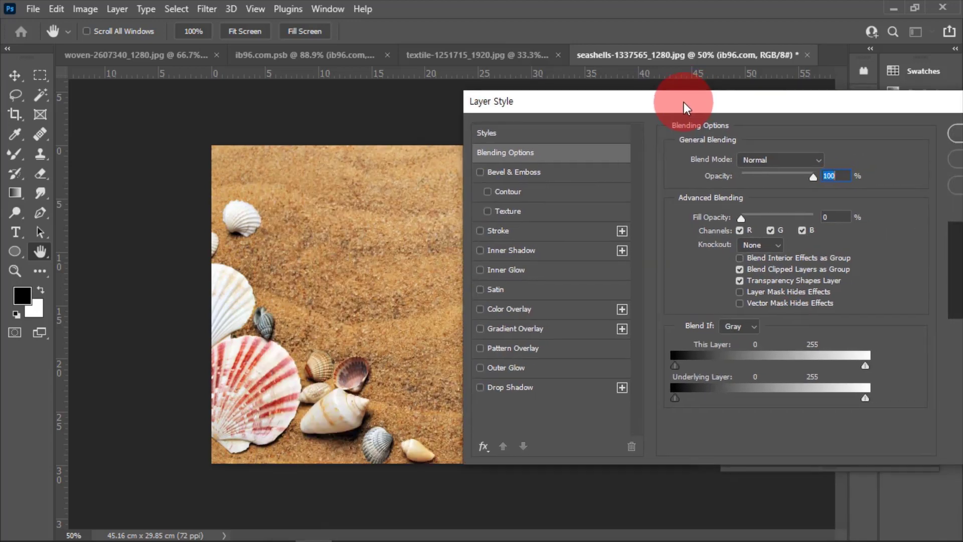
{"action": "left_click", "coordinate": [479, 171]}
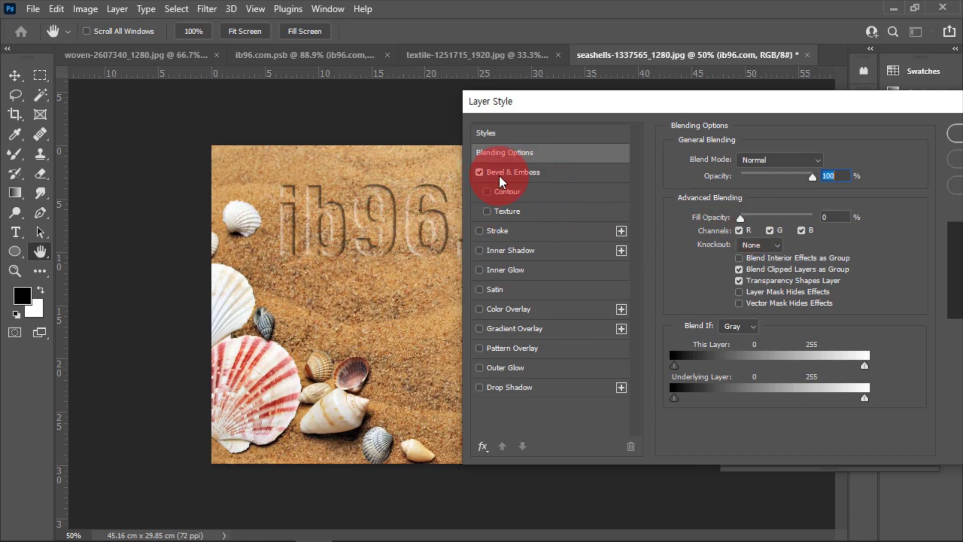
{"action": "left_click", "coordinate": [479, 173]}
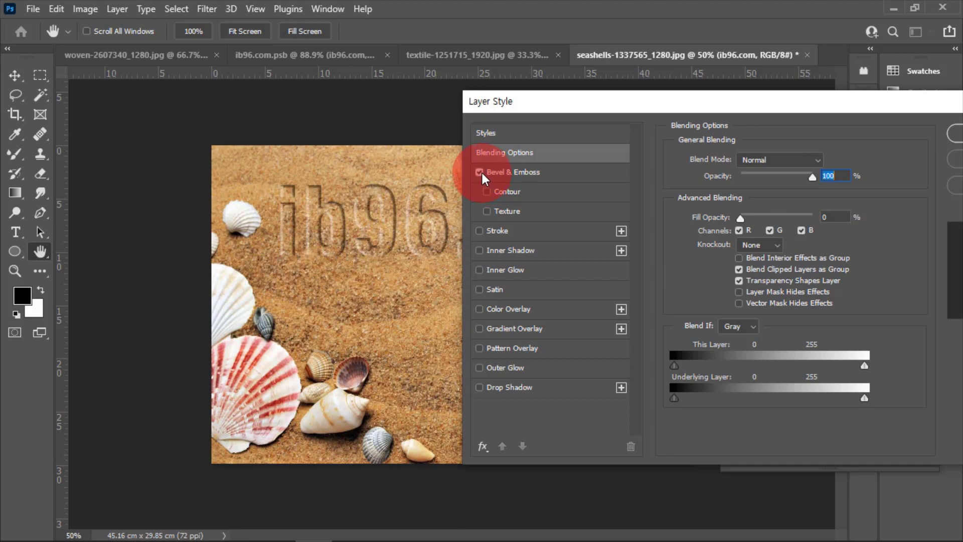
{"action": "left_click", "coordinate": [534, 174]}
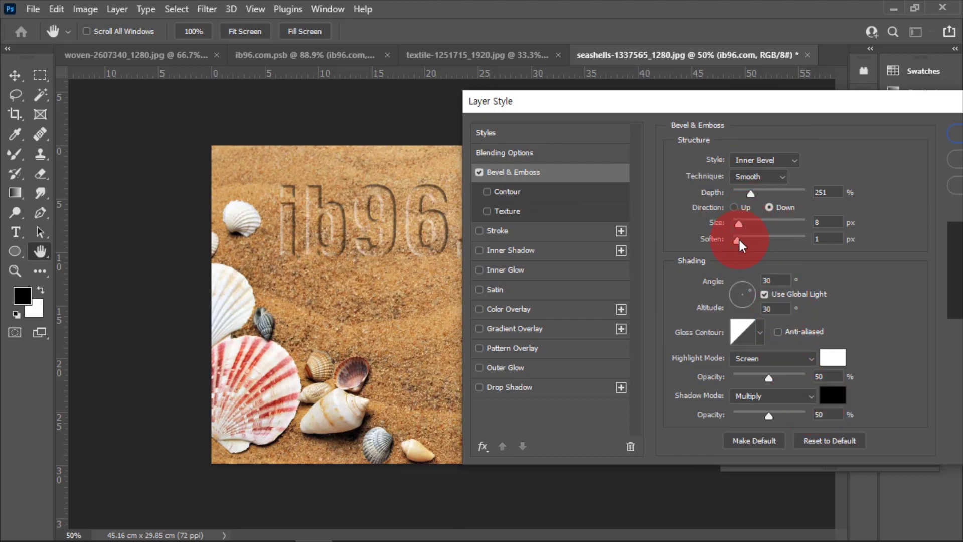
{"action": "left_click_drag", "start_coordinate": [744, 226], "coordinate": [738, 227]}
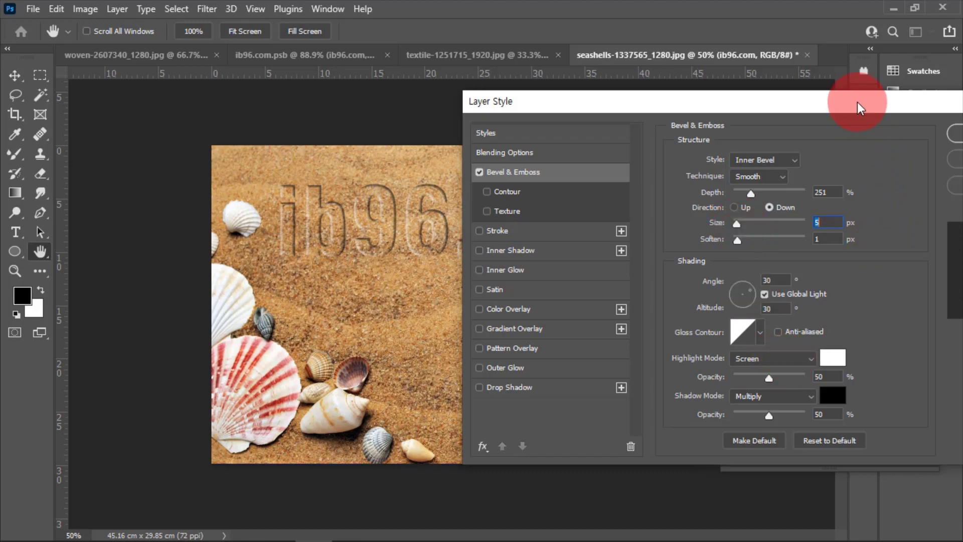
{"action": "left_click_drag", "start_coordinate": [856, 101], "coordinate": [488, 336]}
{"action": "left_click", "coordinate": [654, 372]}
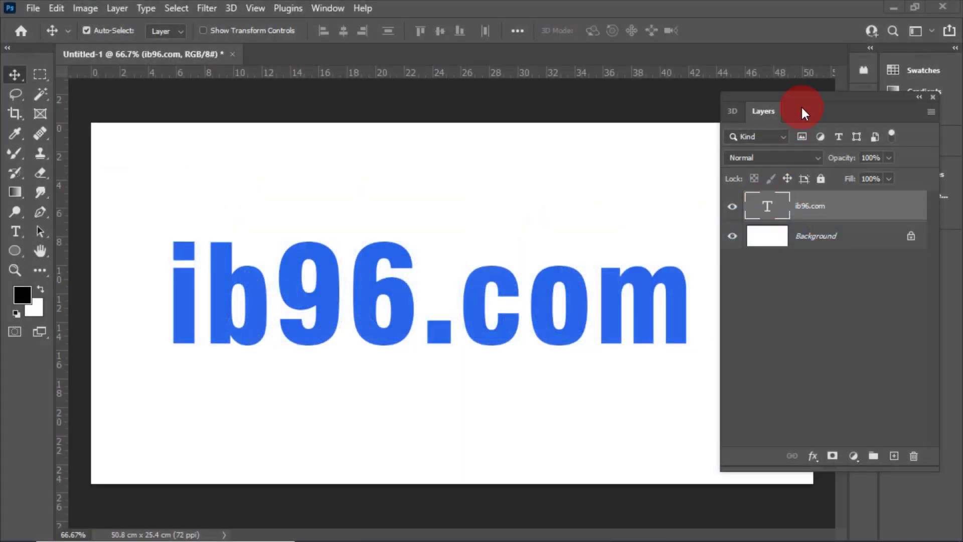
- Load the ib96.com letters as a selection and expand it by 10 pixels
{"action": "left_click_drag", "start_coordinate": [799, 99], "coordinate": [814, 102]}
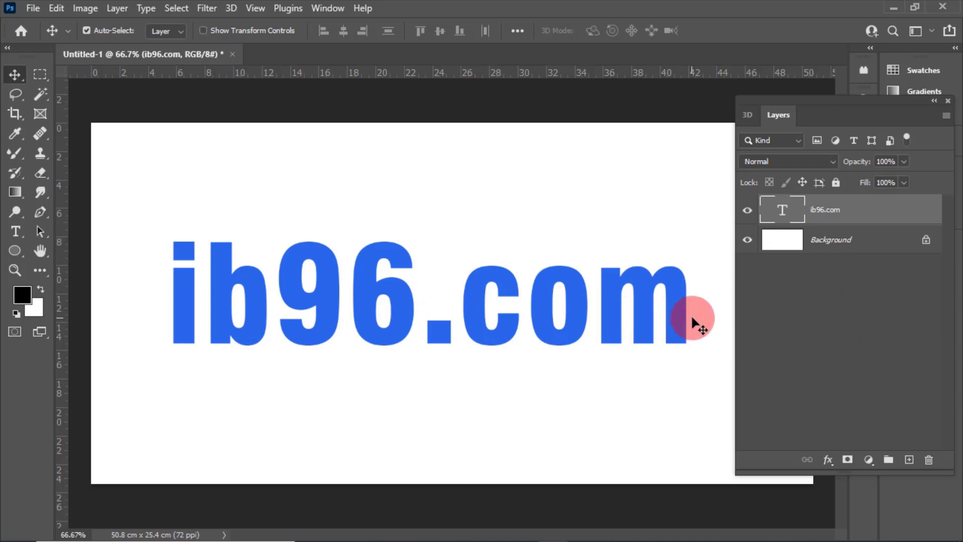
{"action": "key", "text": "ctrl"}
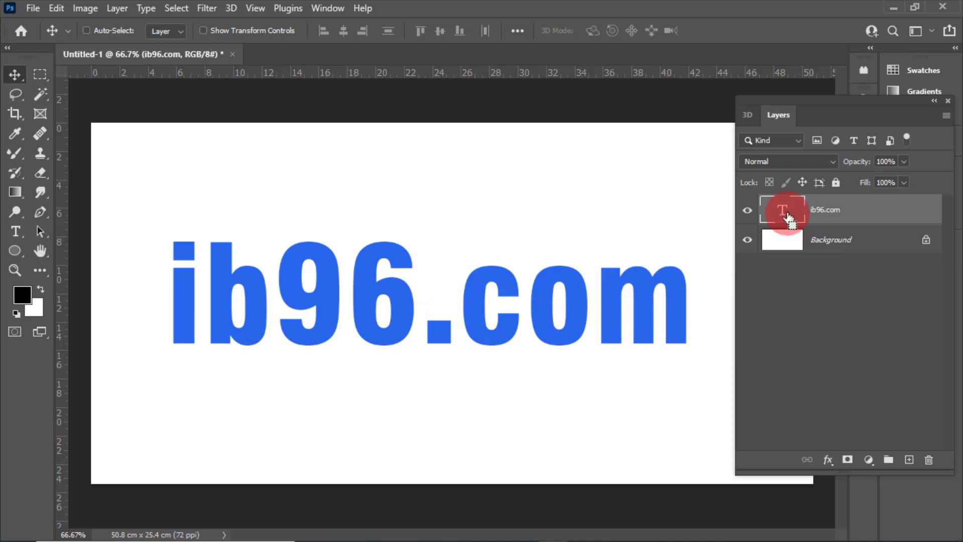
{"action": "left_click", "coordinate": [789, 217], "text": "ctrl"}
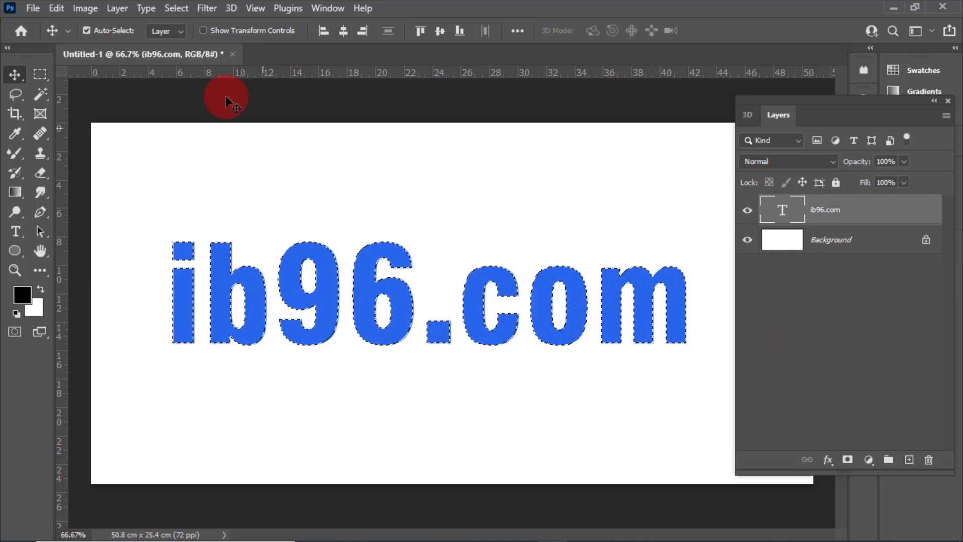
{"action": "left_click", "coordinate": [183, 9]}
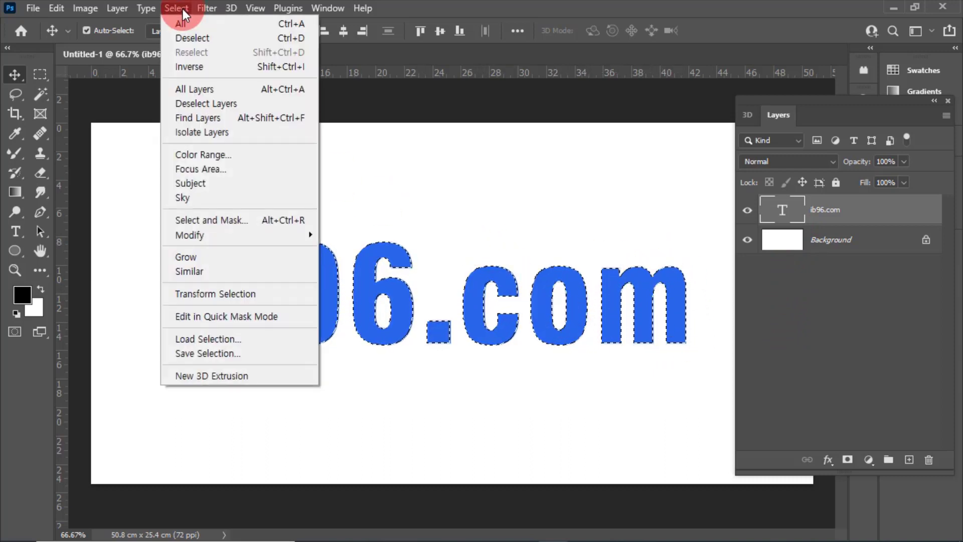
{"action": "mouse_move", "coordinate": [191, 235]}
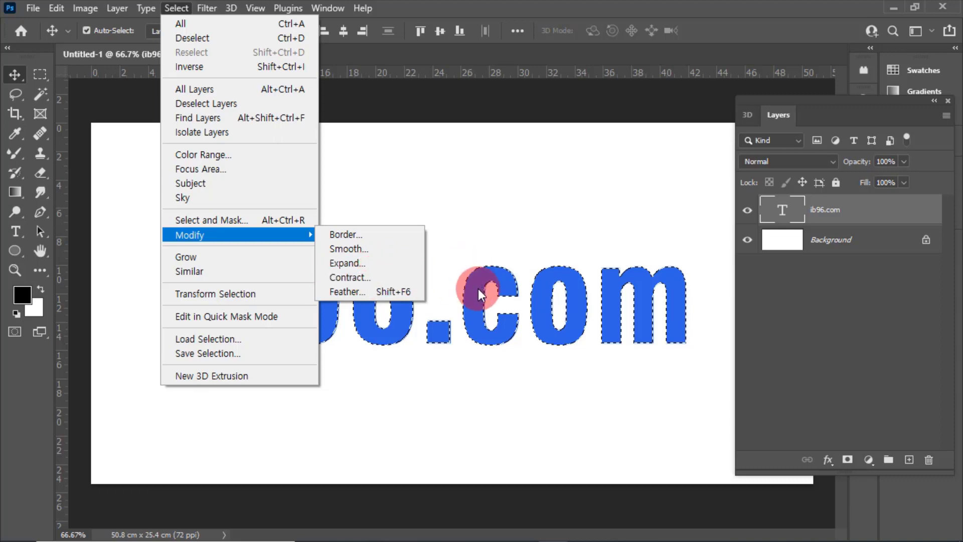
{"action": "left_click", "coordinate": [371, 264]}
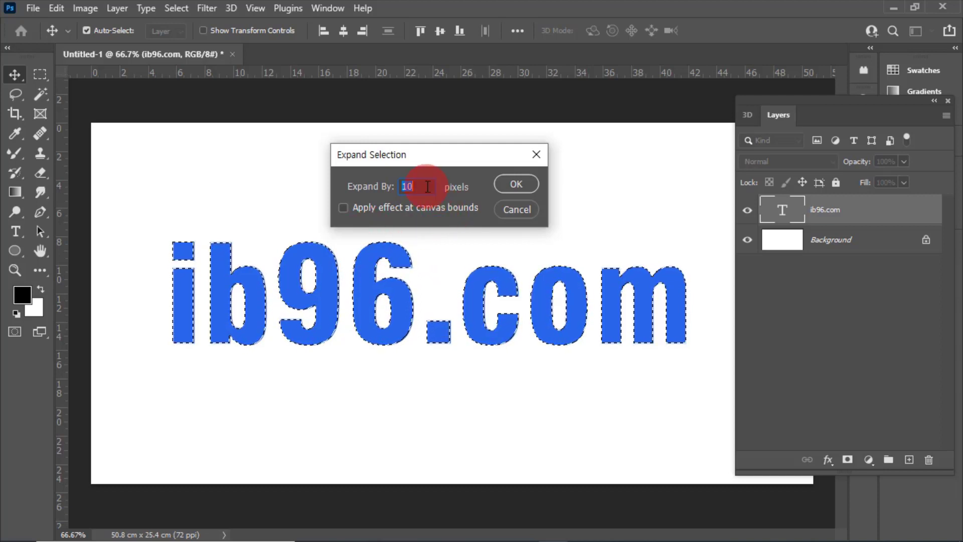
{"action": "left_click", "coordinate": [508, 184]}
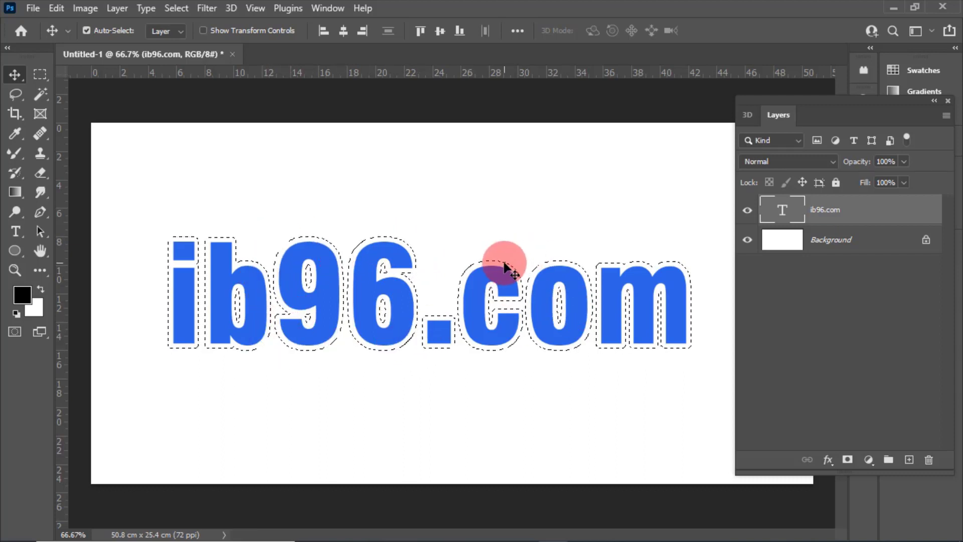
- Add Layer 1 beneath the text and set the foreground colour to light blue #5f9eed
{"action": "left_click", "coordinate": [909, 459]}
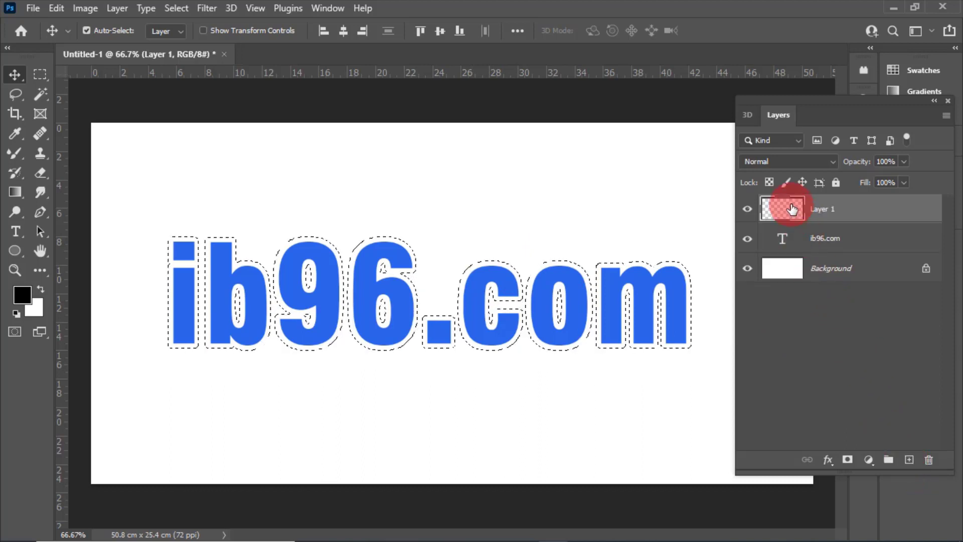
{"action": "left_click_drag", "start_coordinate": [792, 209], "coordinate": [786, 251]}
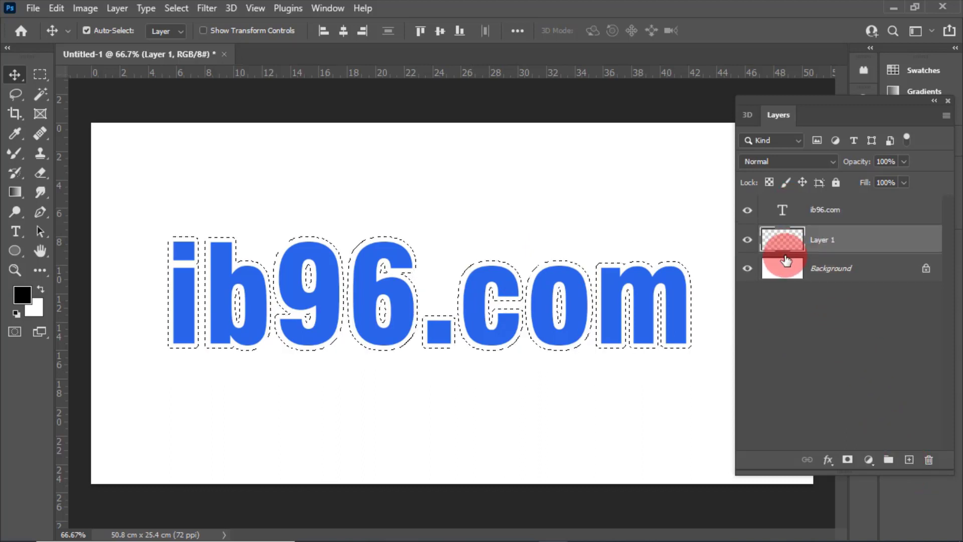
{"action": "left_click", "coordinate": [22, 294]}
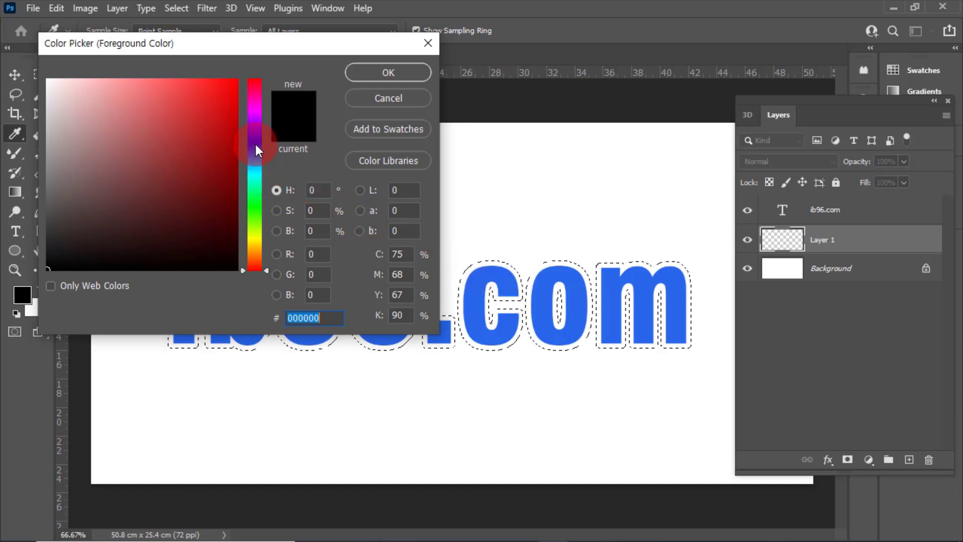
{"action": "left_click_drag", "start_coordinate": [255, 144], "coordinate": [255, 157]}
{"action": "left_click_drag", "start_coordinate": [227, 103], "coordinate": [161, 92]}
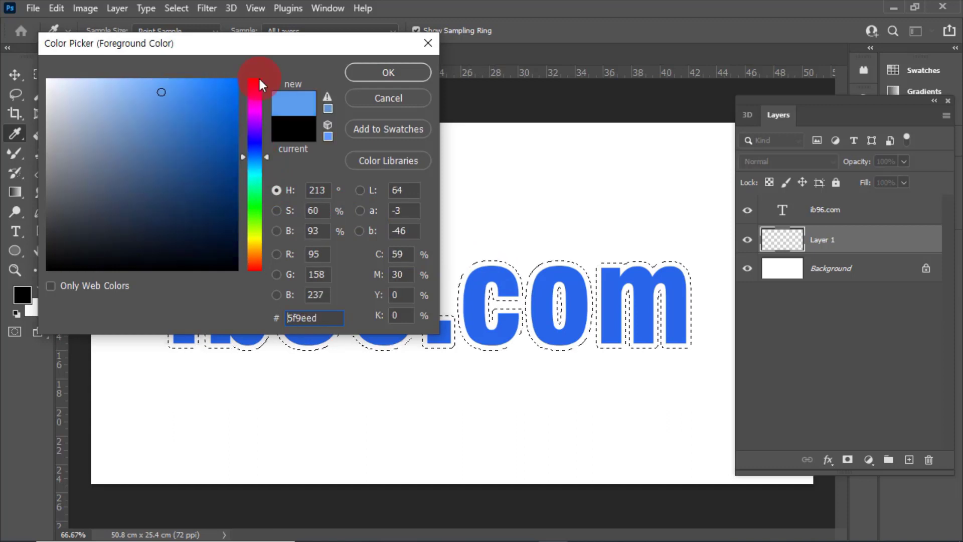
{"action": "left_click", "coordinate": [394, 71]}
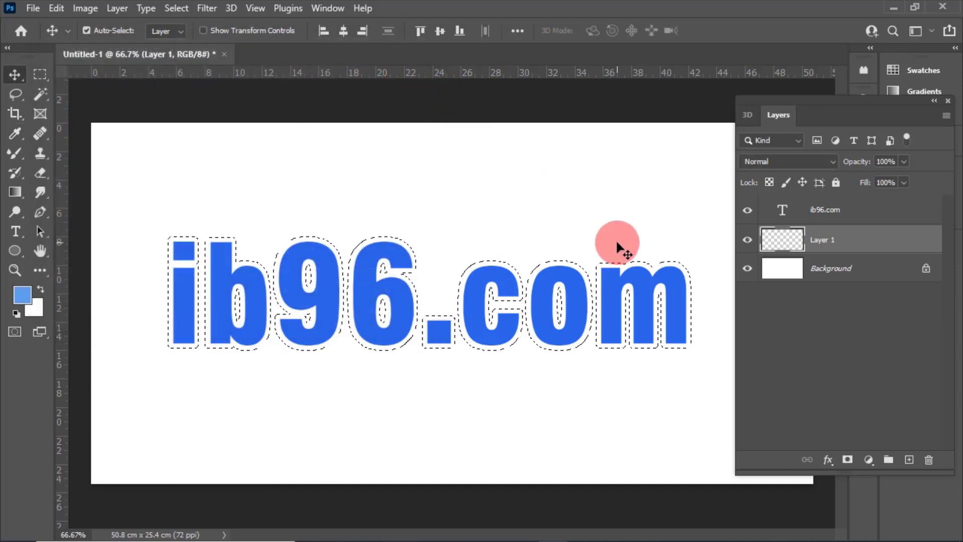
- Fill the expanded letter selection on Layer 1 with light blue, then deselect
{"action": "key", "text": "alt+Delete"}
{"action": "key", "text": "ctrl"}
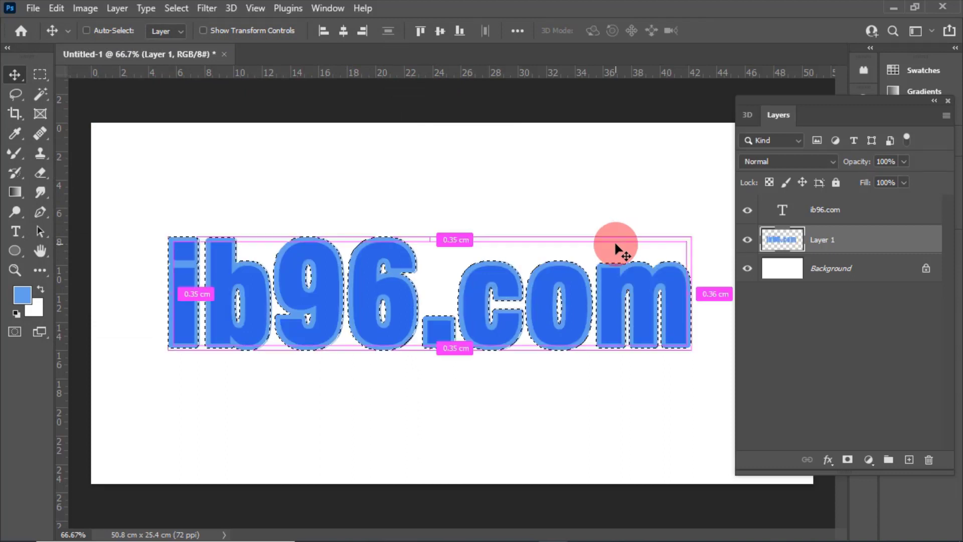
{"action": "key", "text": "ctrl+d"}
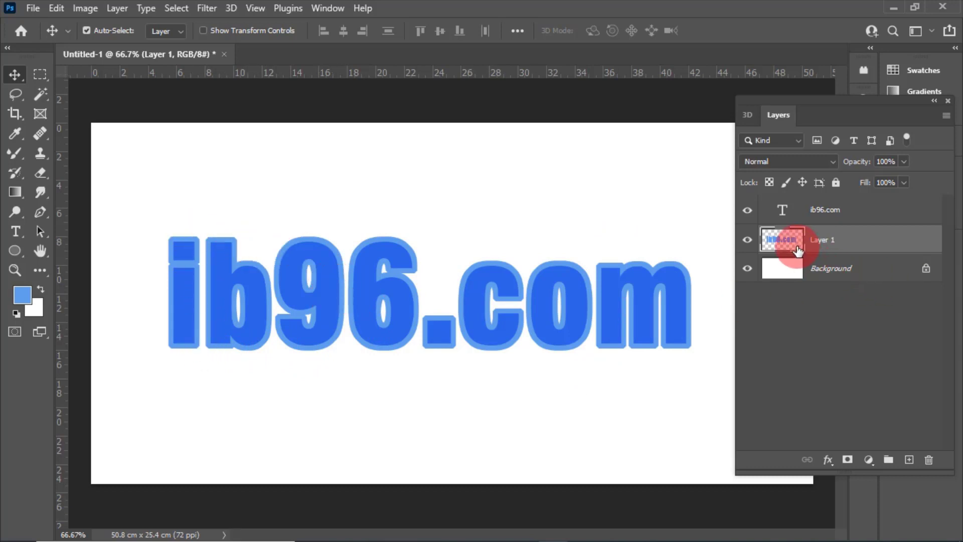
{"action": "key", "text": "ctrl"}
- Load Layer 1's letter shapes as a selection and expand it by 5 px
{"action": "left_click", "coordinate": [793, 243], "text": "ctrl"}
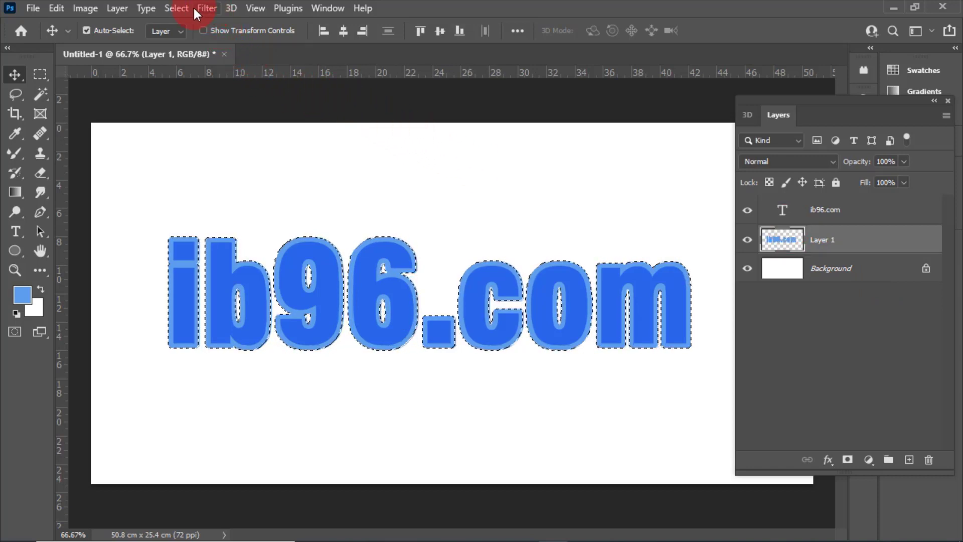
{"action": "left_click", "coordinate": [173, 8]}
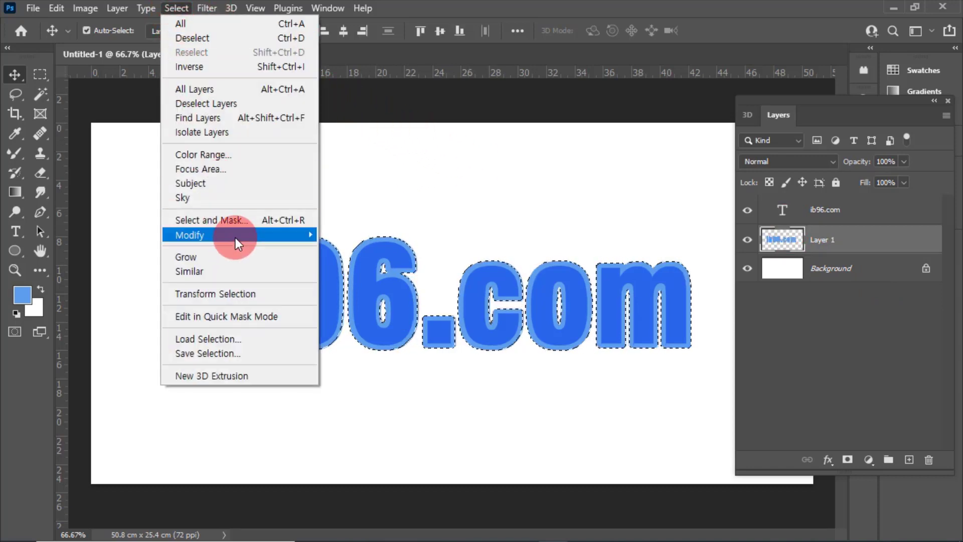
{"action": "mouse_move", "coordinate": [189, 235]}
{"action": "left_click", "coordinate": [371, 234]}
{"action": "left_click", "coordinate": [347, 263]}
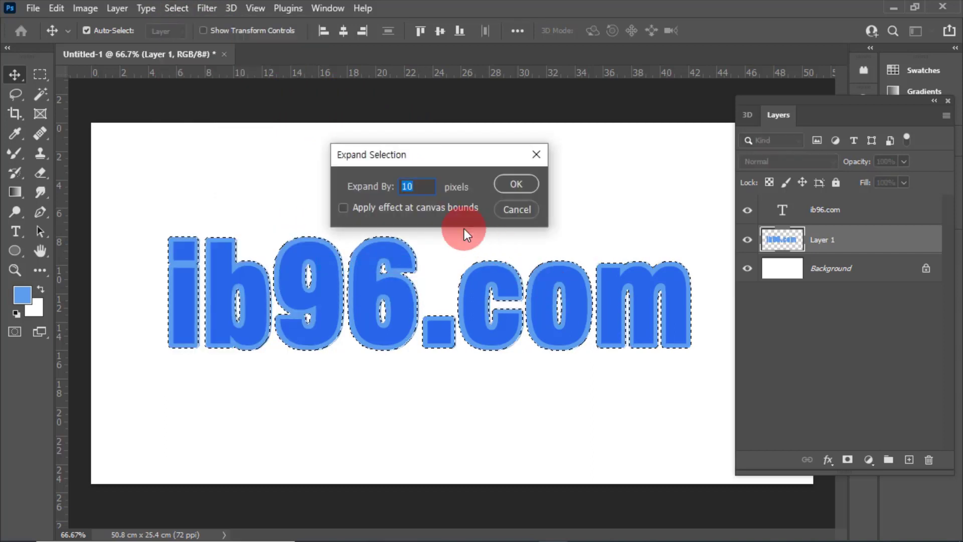
{"action": "type", "text": "5"}
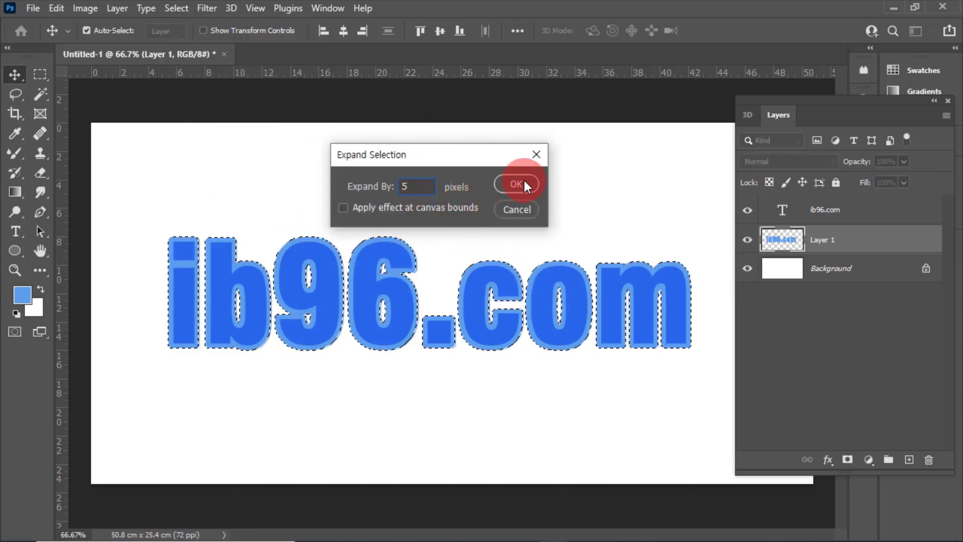
{"action": "left_click", "coordinate": [523, 183]}
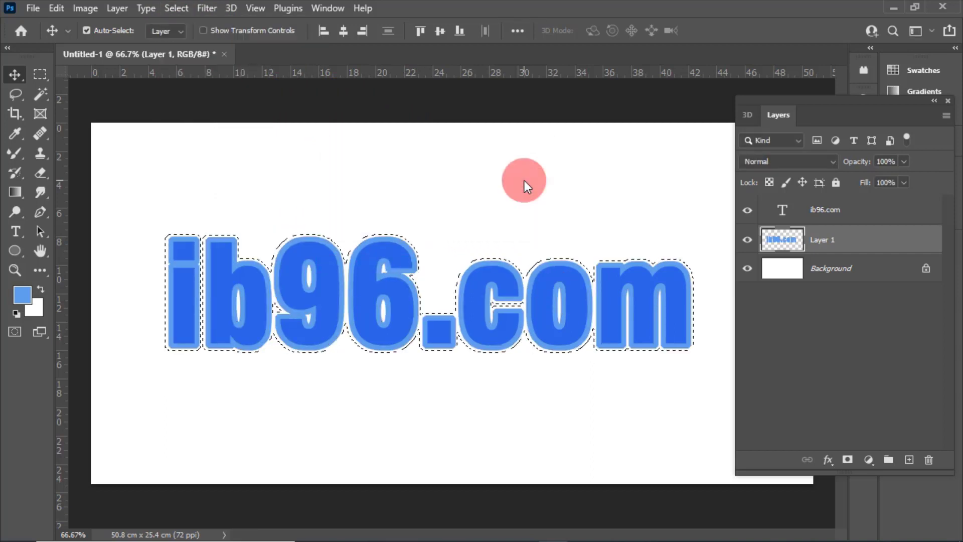
- Fill the expanded selection with pale blue #a6c6ed on a new layer beneath Layer 1
{"action": "left_click", "coordinate": [22, 294]}
{"action": "left_click", "coordinate": [103, 92]}
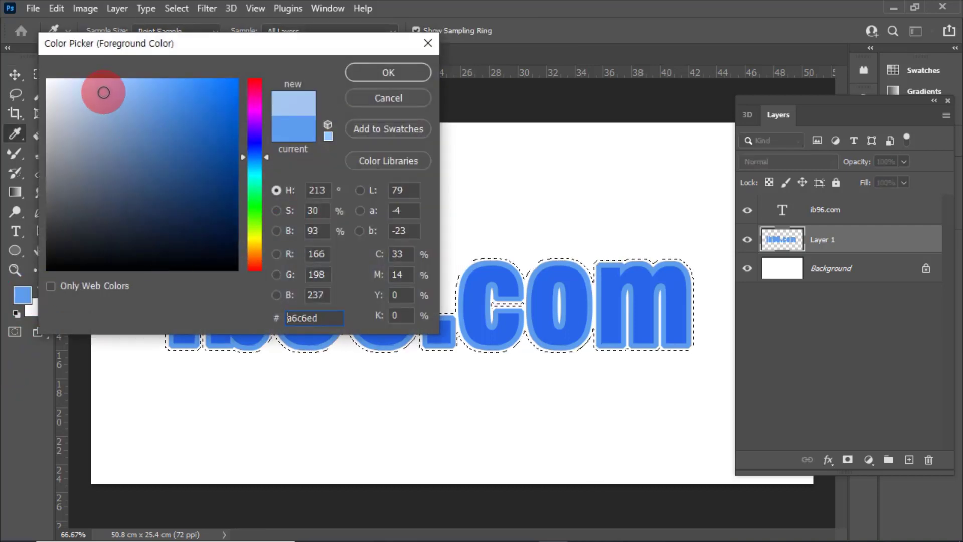
{"action": "left_click", "coordinate": [408, 67]}
{"action": "left_click", "coordinate": [909, 460]}
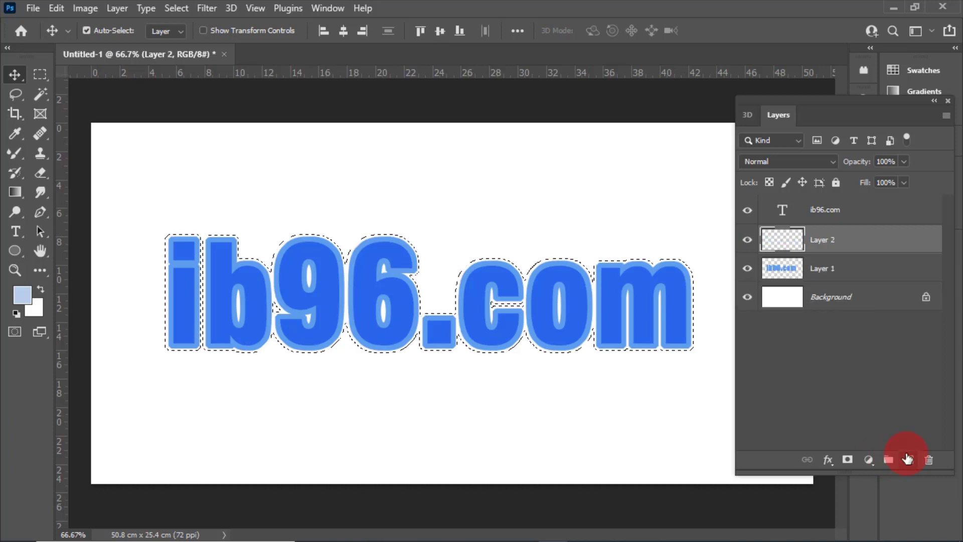
{"action": "left_click_drag", "start_coordinate": [794, 237], "coordinate": [806, 271]}
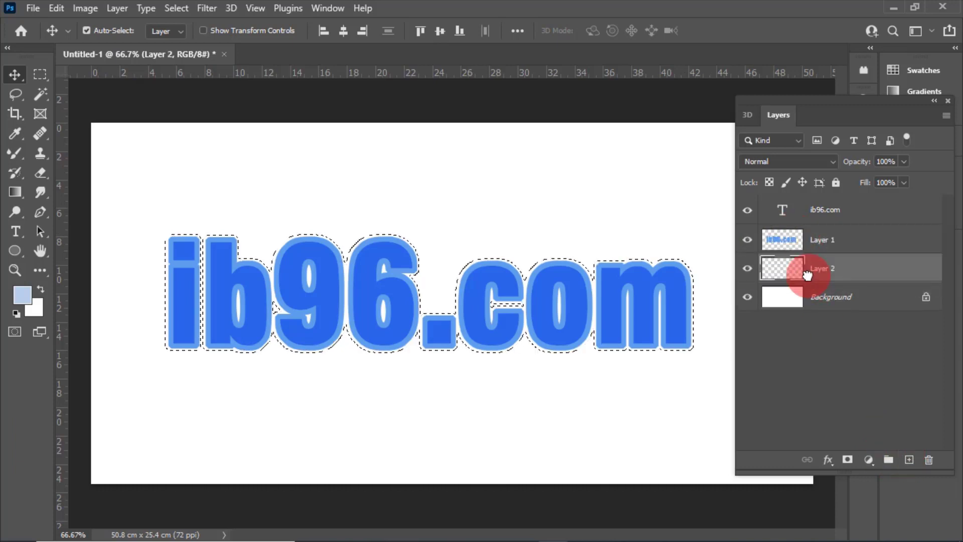
{"action": "key", "text": "alt+BackSpace"}
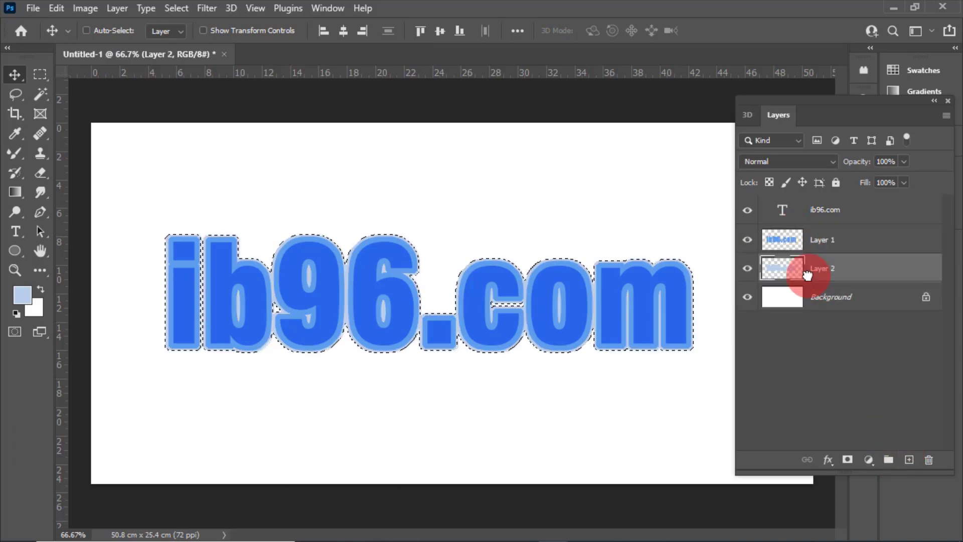
{"action": "key", "text": "ctrl+d"}
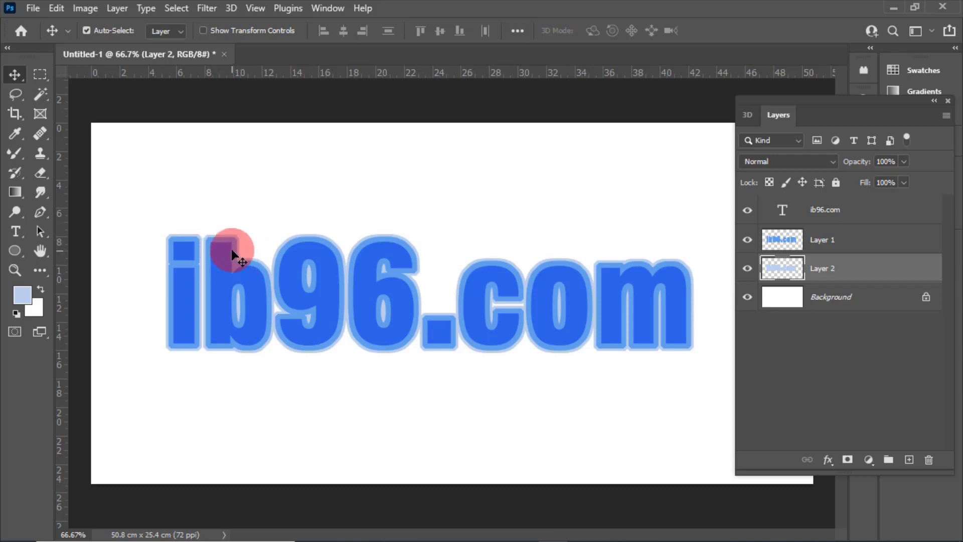
{"action": "left_click_drag", "start_coordinate": [207, 294], "coordinate": [276, 327]}
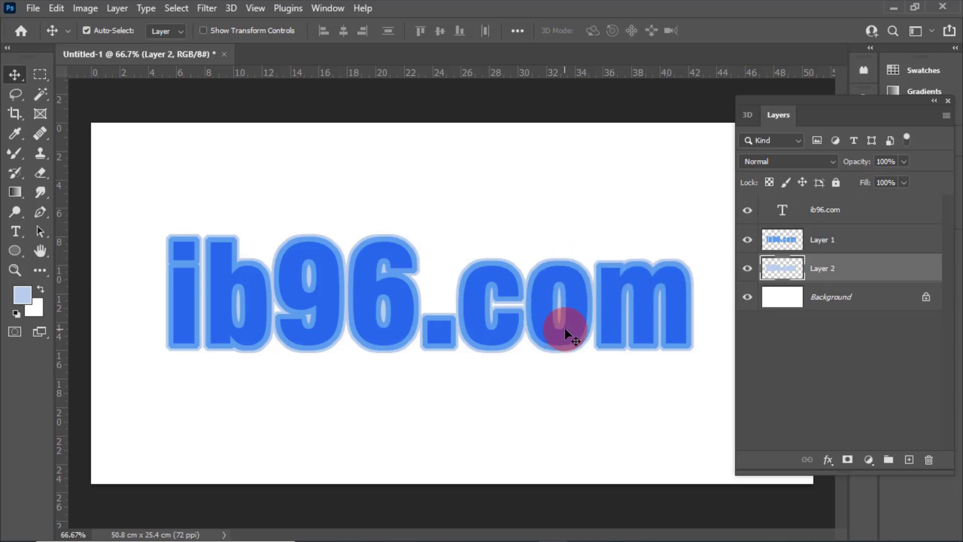
- Add a Gradient Overlay layer style to the ib96.com text layer and position it over the letters
{"action": "left_click", "coordinate": [805, 219]}
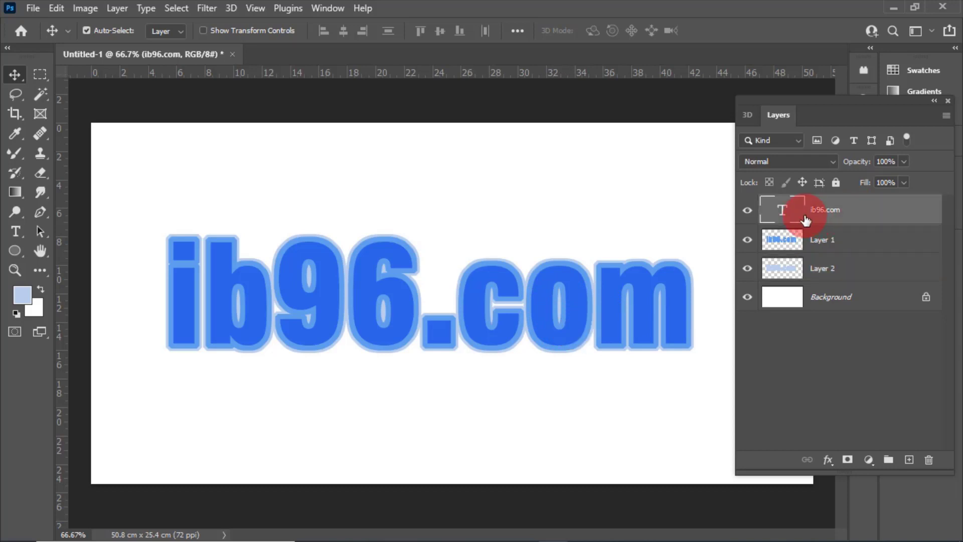
{"action": "double_click", "coordinate": [804, 219]}
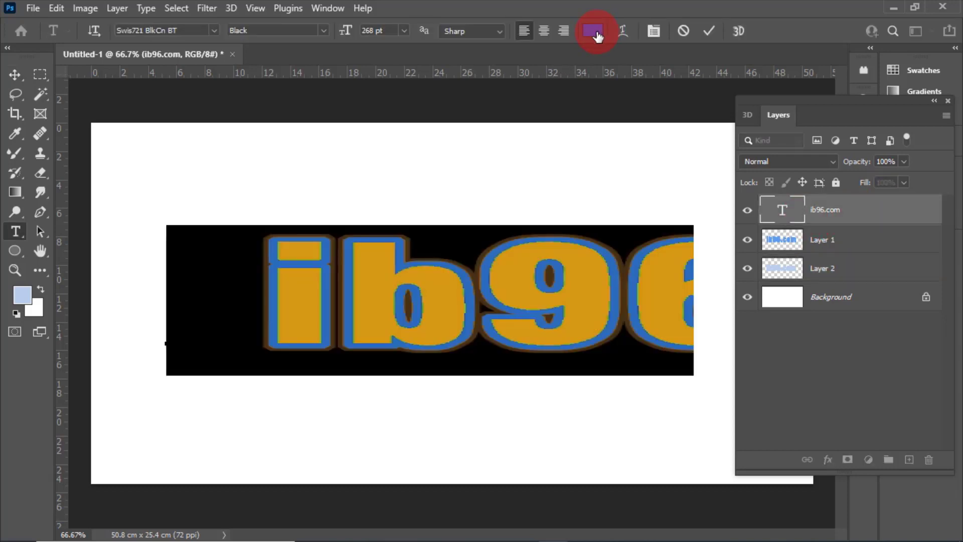
{"action": "left_click", "coordinate": [823, 443]}
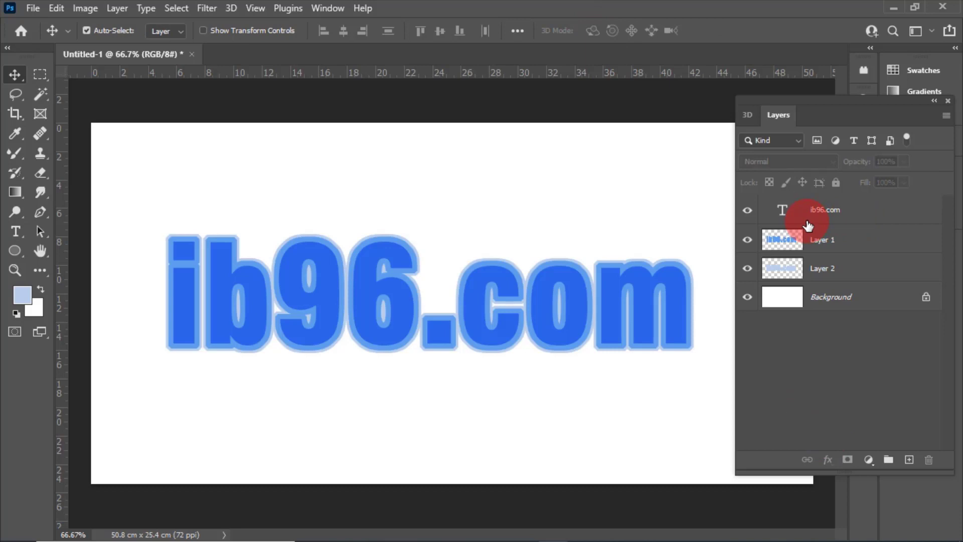
{"action": "left_click", "coordinate": [931, 223]}
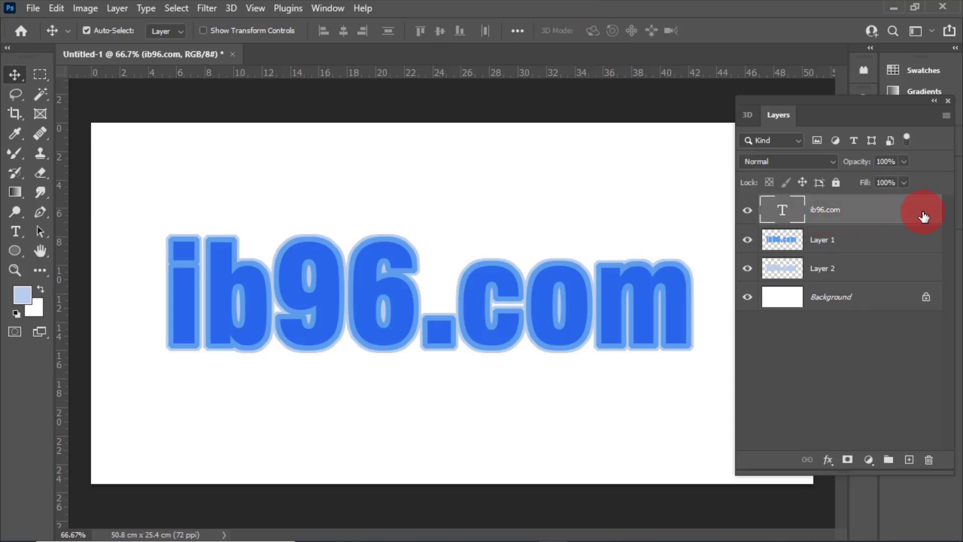
{"action": "double_click", "coordinate": [921, 216]}
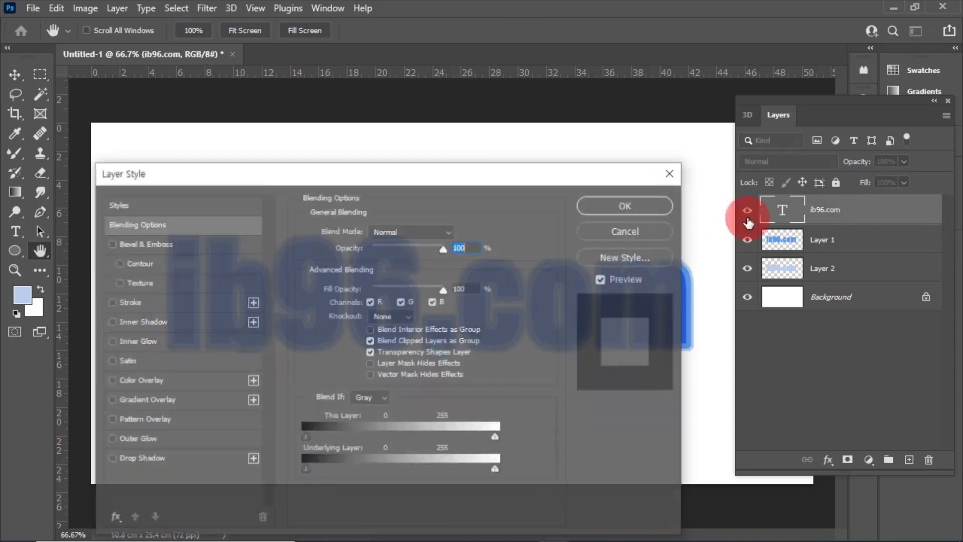
{"action": "left_click_drag", "start_coordinate": [407, 172], "coordinate": [664, 112]}
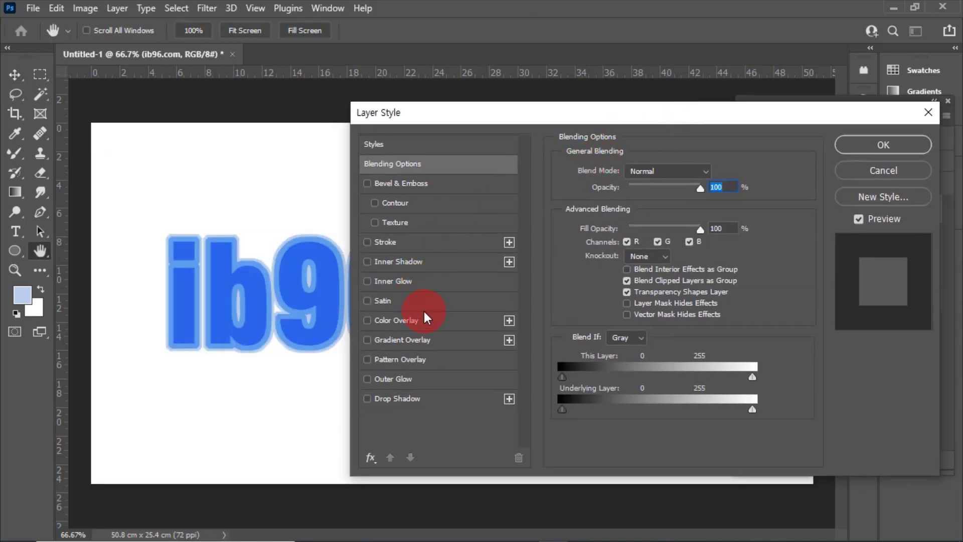
{"action": "left_click", "coordinate": [387, 337]}
{"action": "left_click_drag", "start_coordinate": [438, 109], "coordinate": [495, 91]}
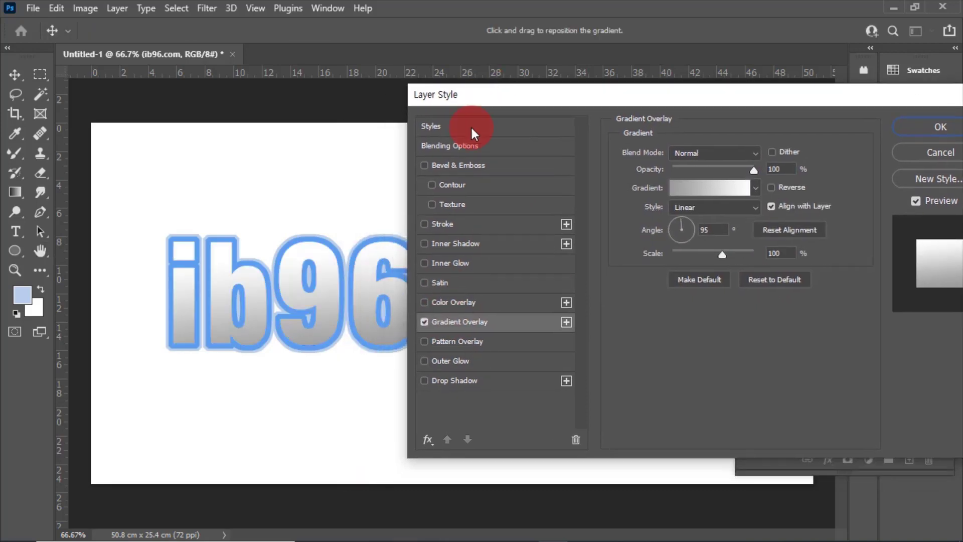
{"action": "left_click_drag", "start_coordinate": [285, 289], "coordinate": [306, 326]}
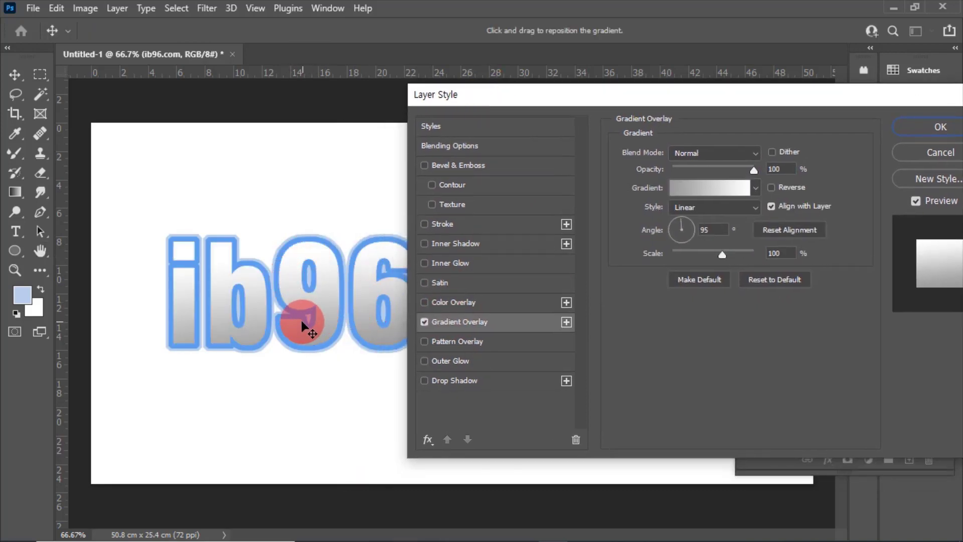
- Try Pastels and Iridescent gradient presets, settling on the violet-to-teal Iridescent_12
{"action": "left_click", "coordinate": [711, 191]}
{"action": "mouse_move", "coordinate": [477, 99]}
{"action": "left_mouse_down"}
{"action": "mouse_move", "coordinate": [644, 76]}
{"action": "mouse_move", "coordinate": [675, 57]}
{"action": "left_mouse_up"}
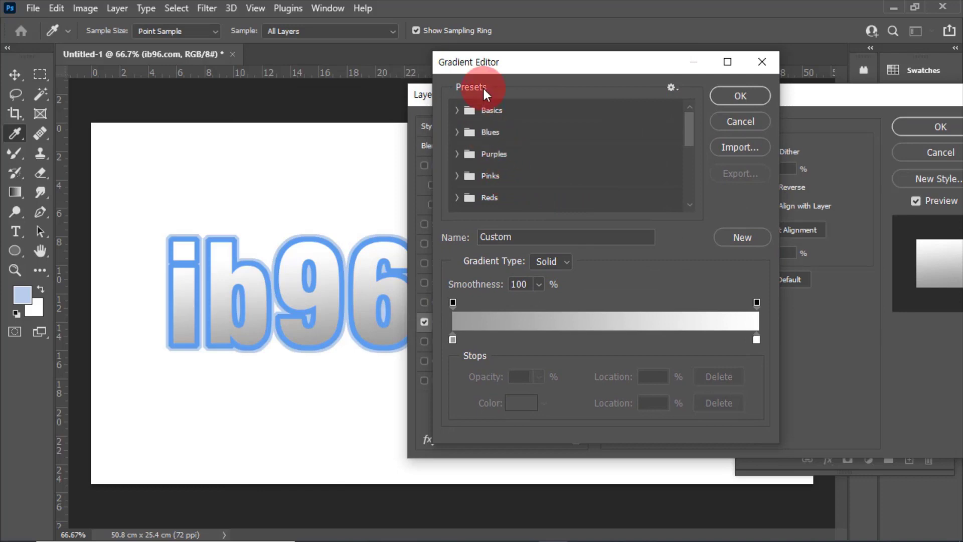
{"action": "mouse_move", "coordinate": [699, 134]}
{"action": "left_mouse_down"}
{"action": "mouse_move", "coordinate": [685, 152]}
{"action": "mouse_move", "coordinate": [689, 170]}
{"action": "left_mouse_up"}
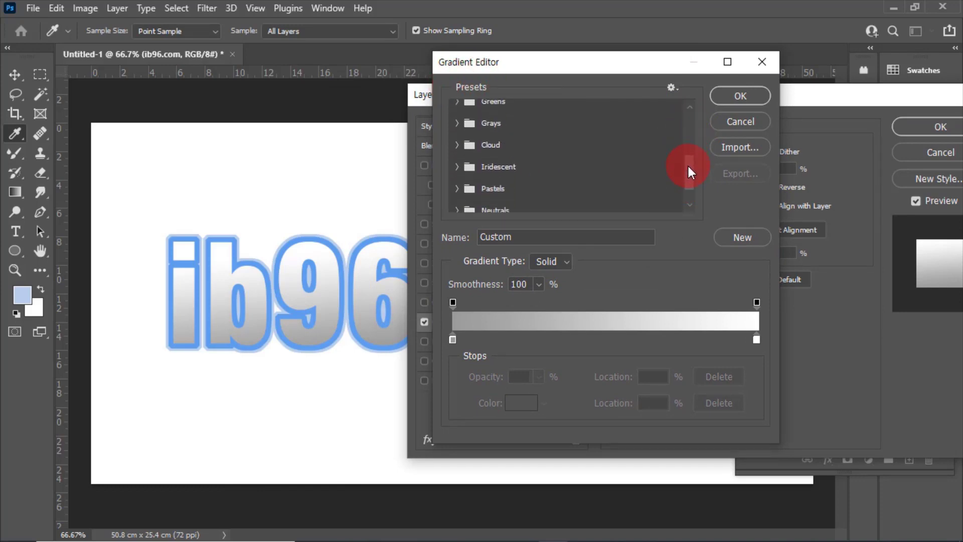
{"action": "left_click", "coordinate": [484, 179]}
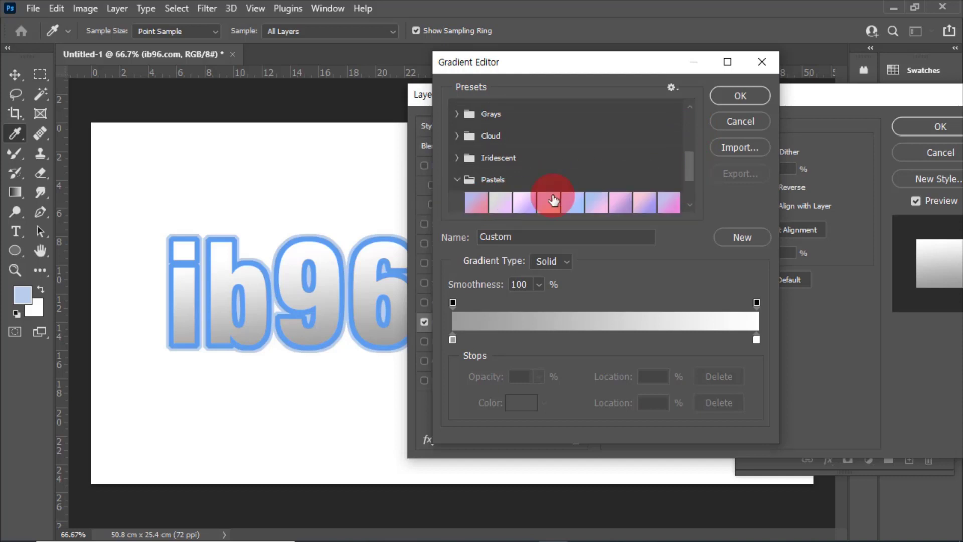
{"action": "left_click_drag", "start_coordinate": [688, 165], "coordinate": [688, 169]}
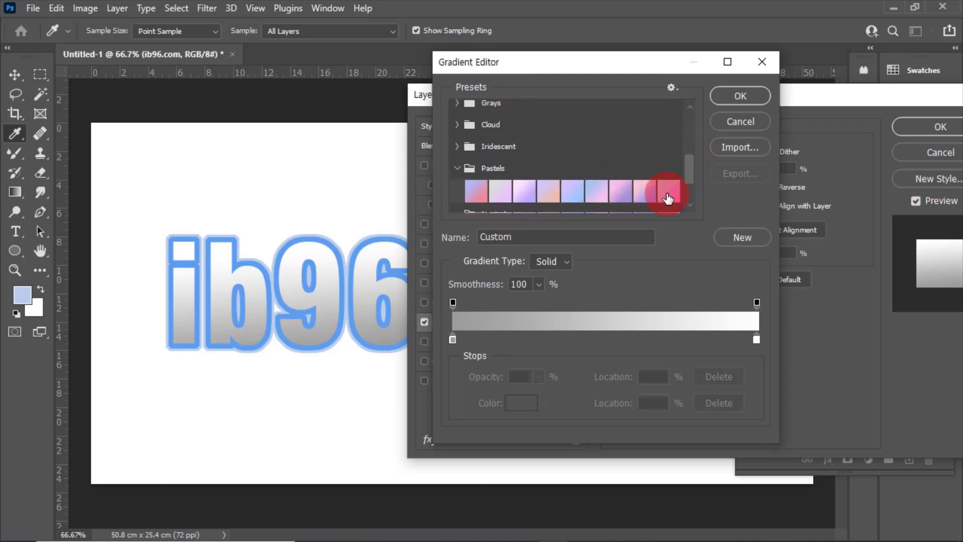
{"action": "left_click", "coordinate": [637, 194]}
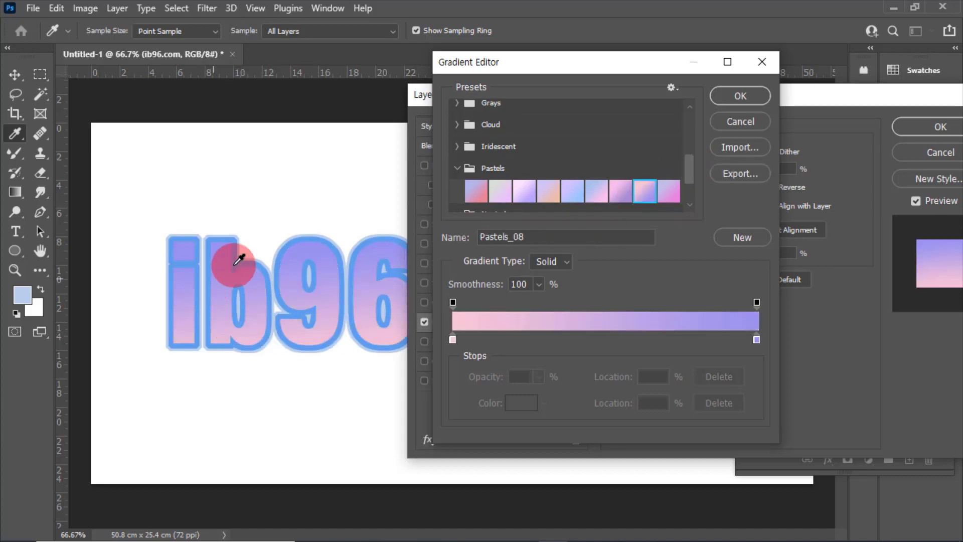
{"action": "left_click", "coordinate": [473, 191]}
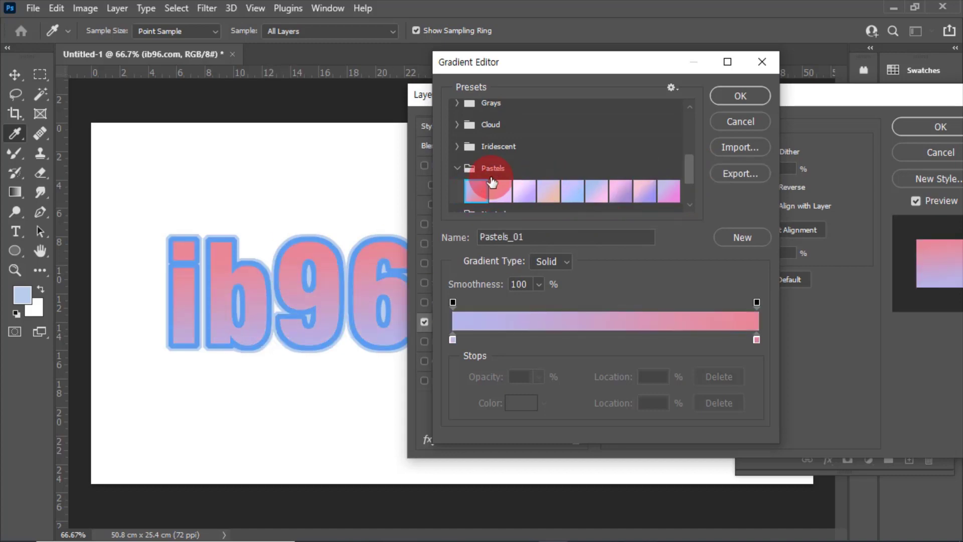
{"action": "left_click", "coordinate": [461, 145]}
{"action": "left_click", "coordinate": [596, 193]}
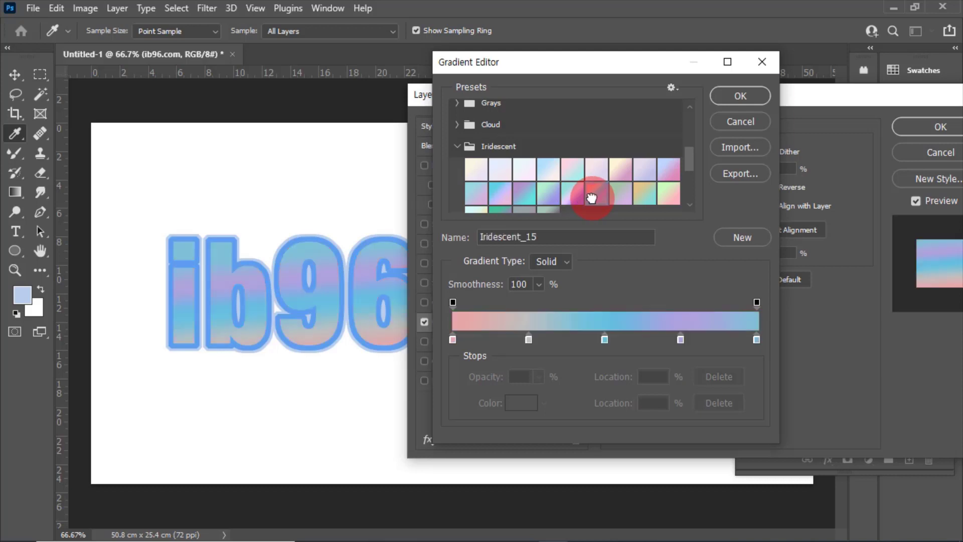
{"action": "left_click", "coordinate": [524, 193]}
{"action": "left_click", "coordinate": [457, 127]}
{"action": "left_click", "coordinate": [537, 191]}
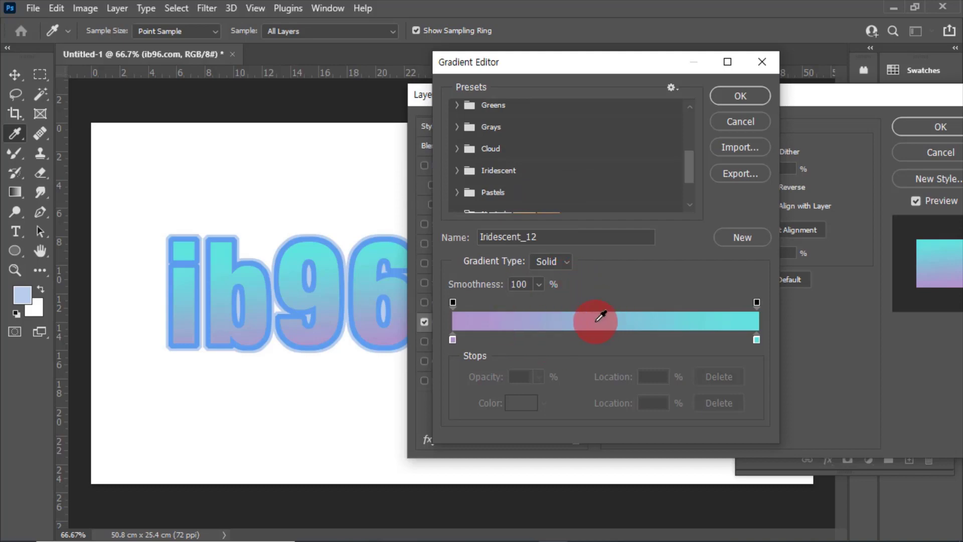
- Set the gradient's left colour stop to dark blue
{"action": "left_click", "coordinate": [452, 338]}
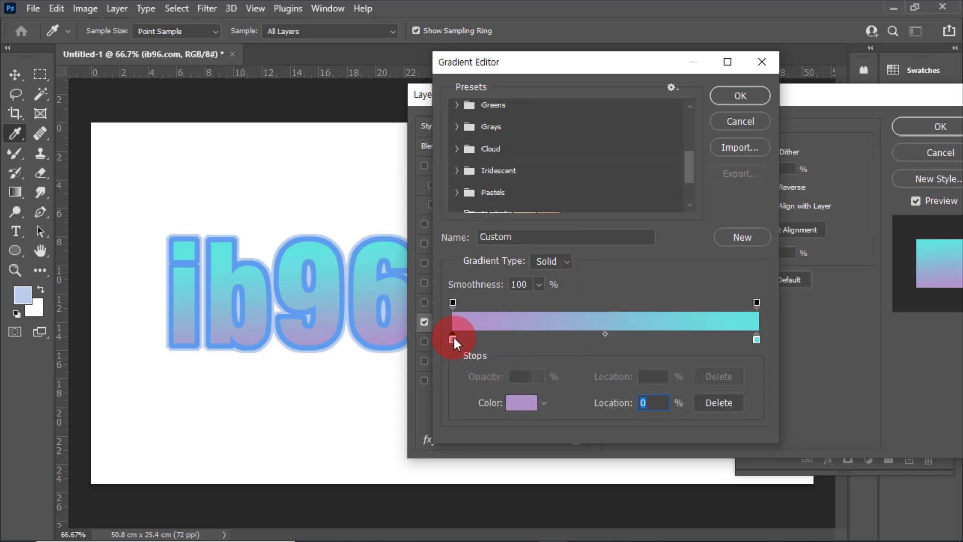
{"action": "left_click", "coordinate": [521, 402]}
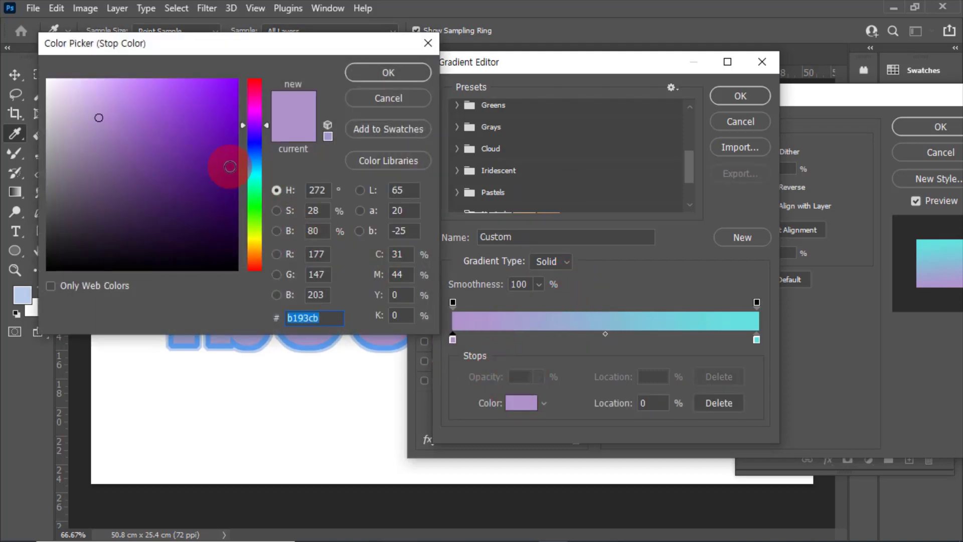
{"action": "left_click_drag", "start_coordinate": [254, 156], "coordinate": [232, 149]}
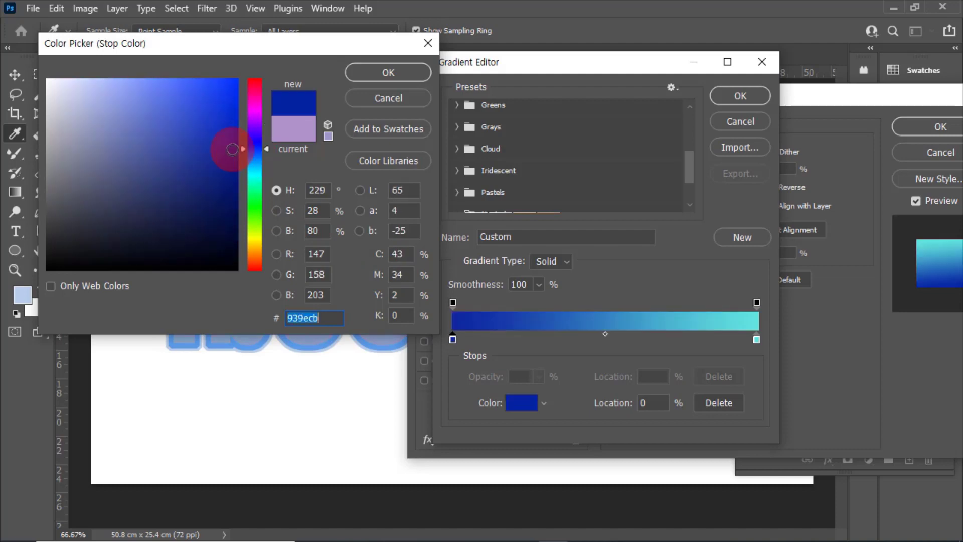
{"action": "left_click", "coordinate": [396, 76]}
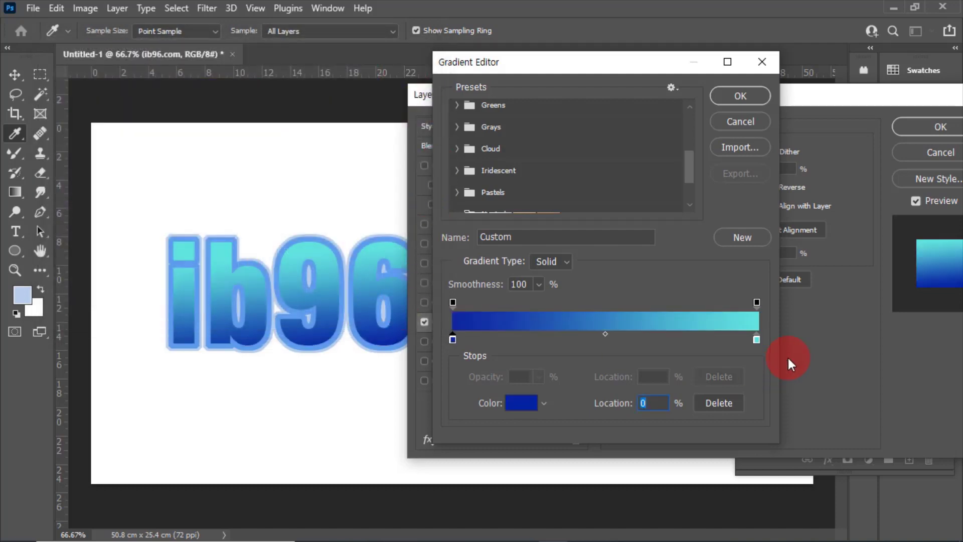
- Set the gradient's right colour stop to bright blue 0090ff
{"action": "double_click", "coordinate": [756, 339]}
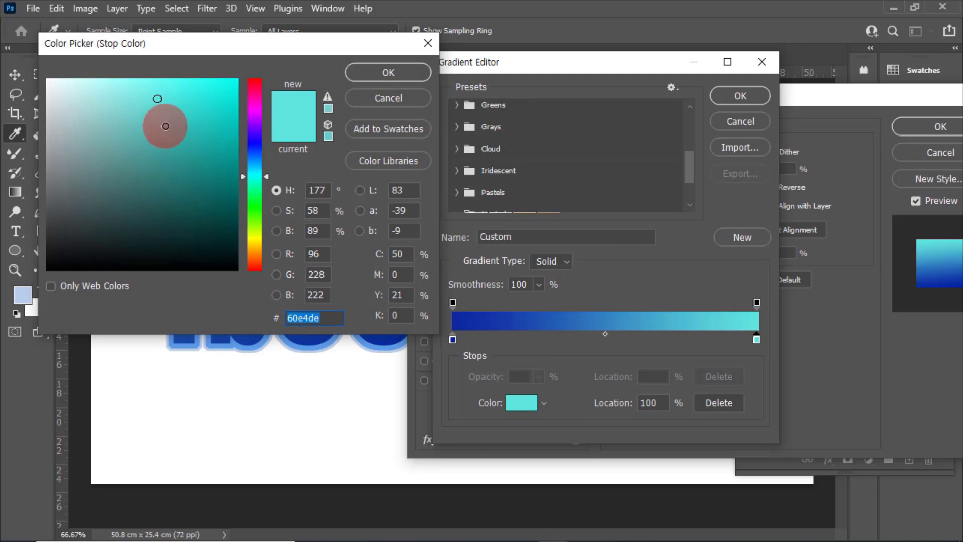
{"action": "left_click_drag", "start_coordinate": [165, 126], "coordinate": [21, 75]}
{"action": "left_click_drag", "start_coordinate": [185, 43], "coordinate": [575, 87]}
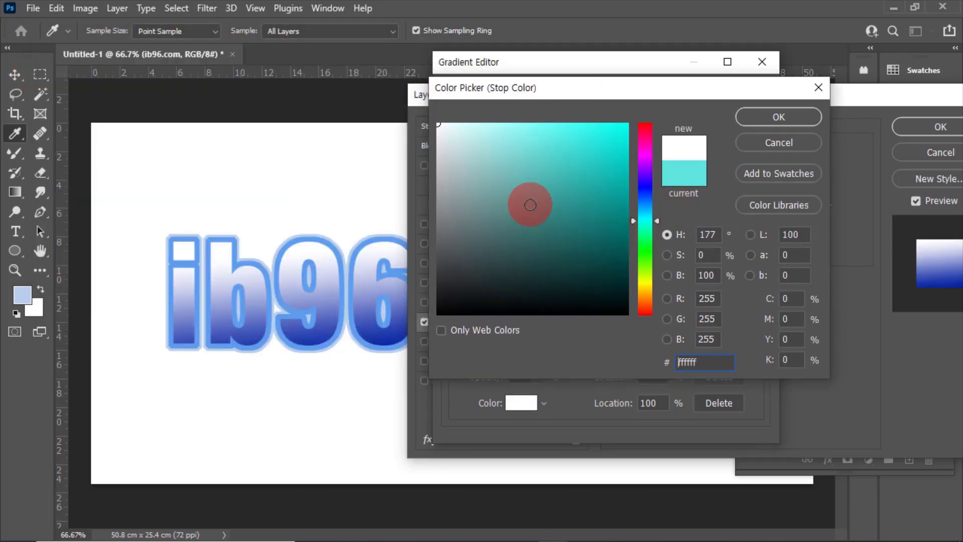
{"action": "left_click_drag", "start_coordinate": [658, 221], "coordinate": [655, 205]}
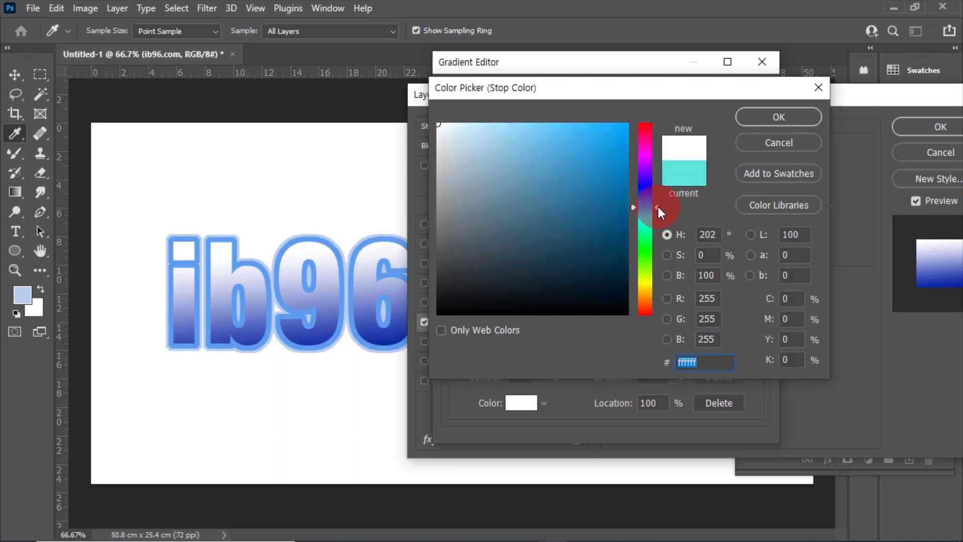
{"action": "left_click", "coordinate": [627, 121]}
{"action": "left_click_drag", "start_coordinate": [626, 122], "coordinate": [627, 125]}
{"action": "left_click", "coordinate": [655, 213]}
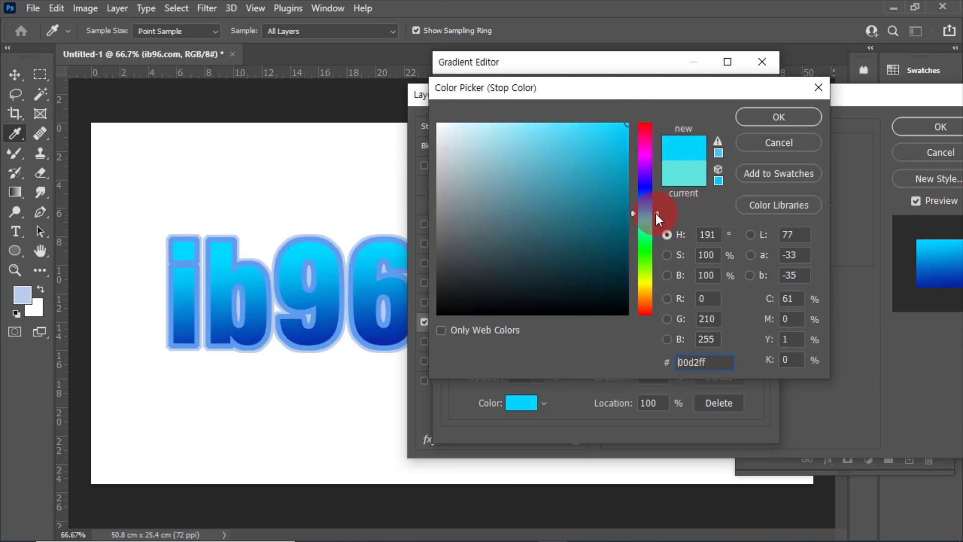
{"action": "left_click_drag", "start_coordinate": [654, 212], "coordinate": [655, 204]}
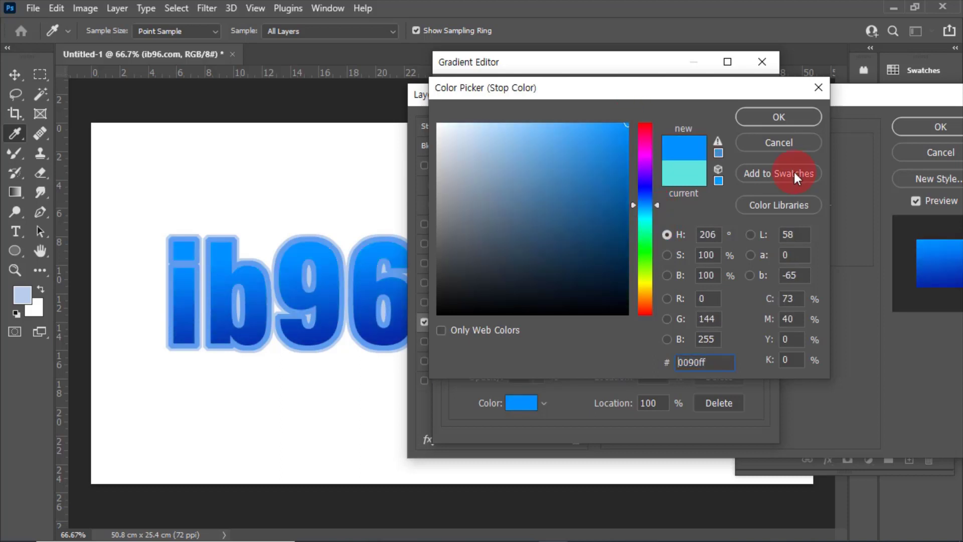
{"action": "left_click", "coordinate": [772, 117]}
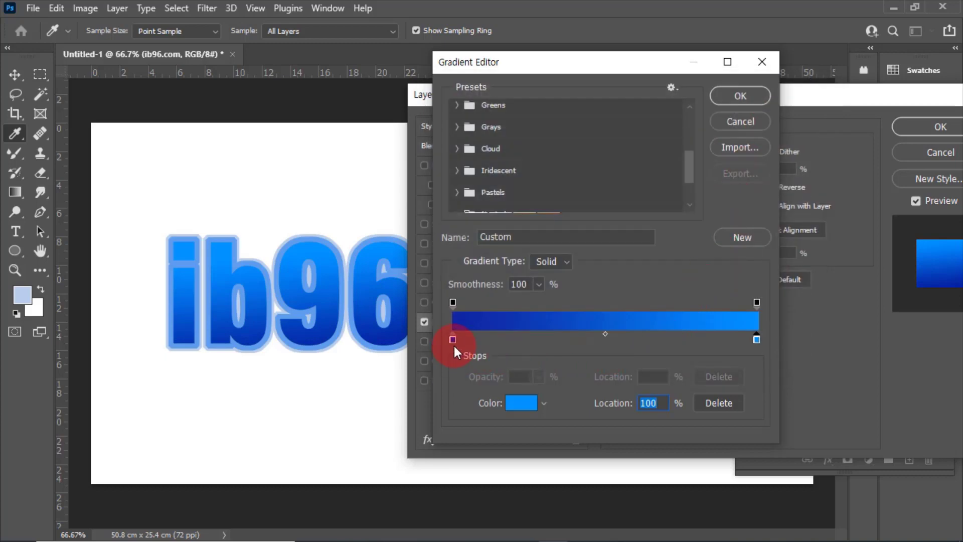
- Check both opacity stops and accept the custom blue gradient
{"action": "left_click", "coordinate": [756, 339]}
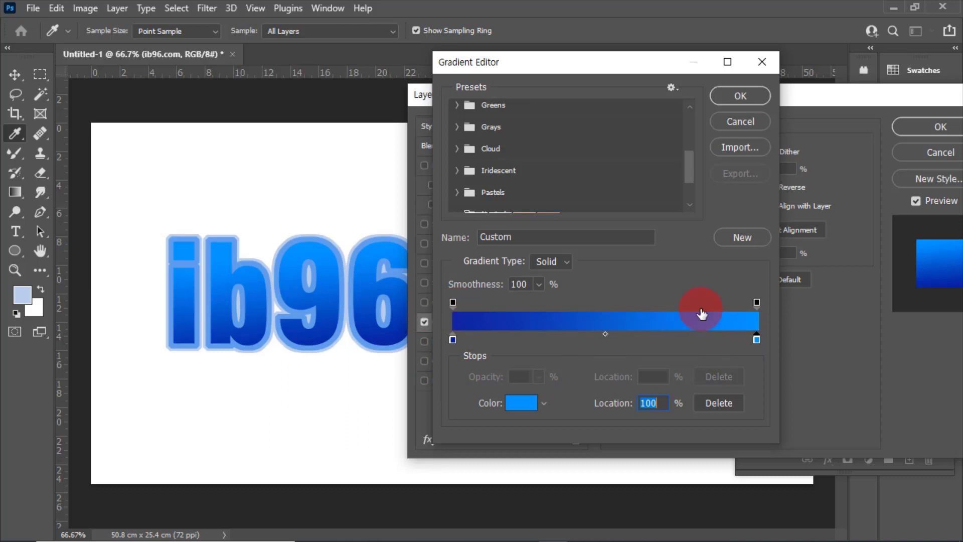
{"action": "left_click", "coordinate": [452, 302]}
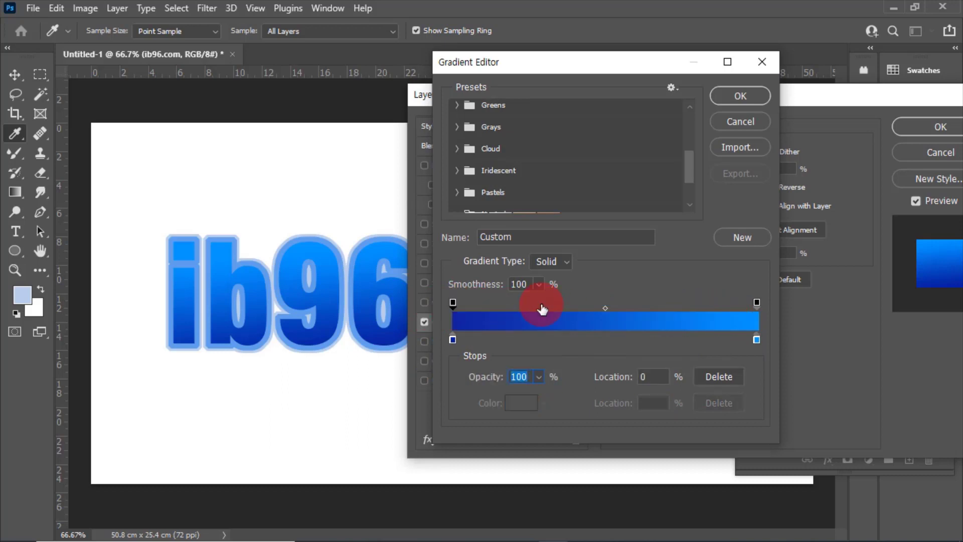
{"action": "left_click", "coordinate": [756, 303]}
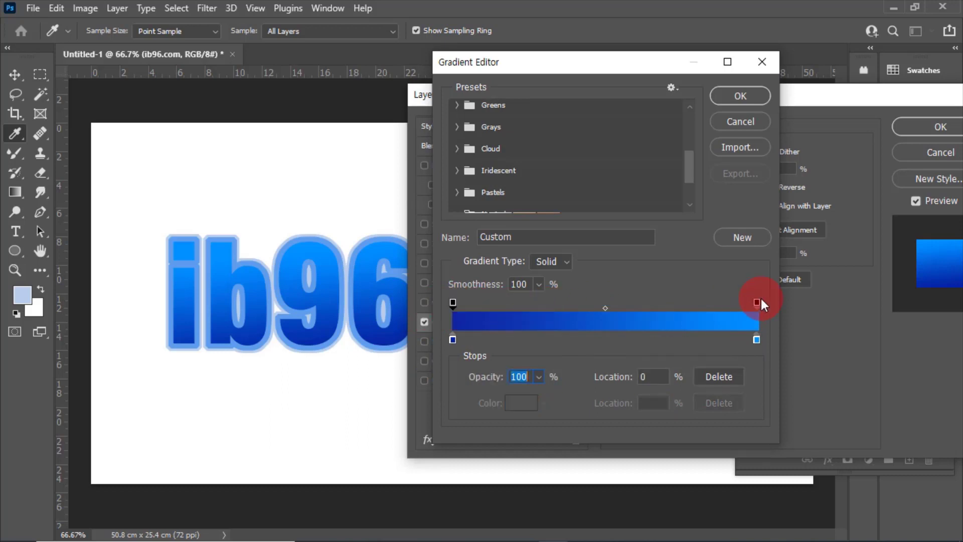
{"action": "left_click", "coordinate": [732, 121]}
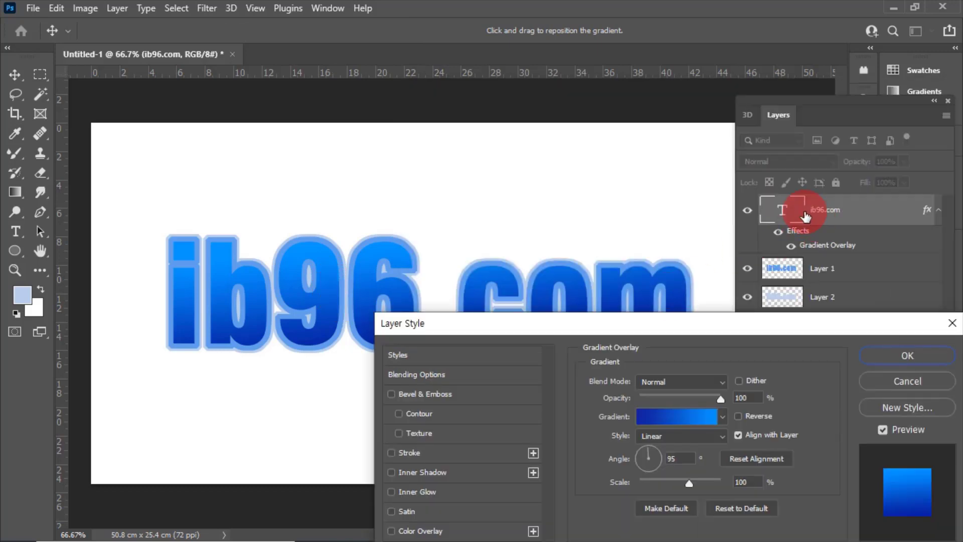
- Drag the blue gradient overlay into place within the ib96.com letters
{"action": "left_click_drag", "start_coordinate": [366, 243], "coordinate": [404, 250]}
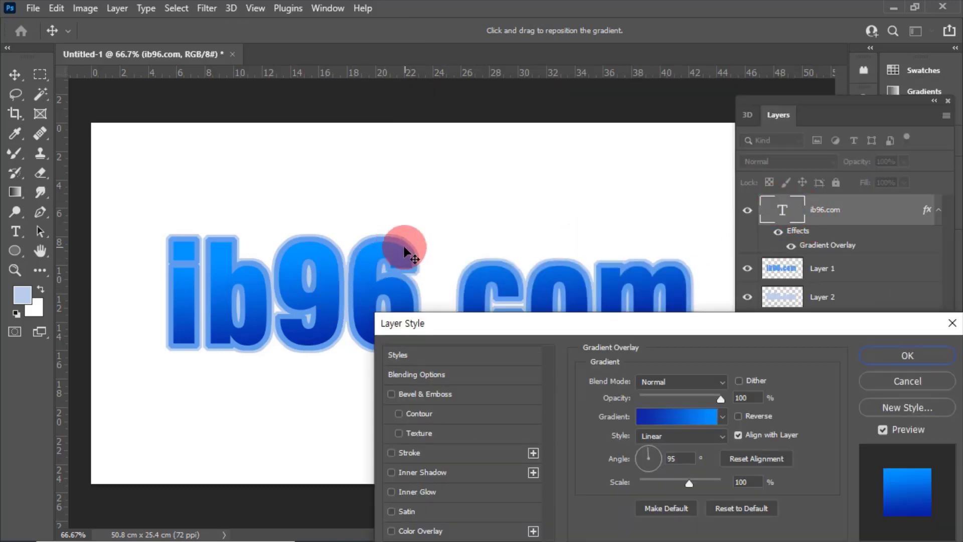
{"action": "left_click_drag", "start_coordinate": [552, 321], "coordinate": [614, 99]}
{"action": "mouse_move", "coordinate": [432, 260]}
{"action": "left_mouse_down"}
{"action": "mouse_move", "coordinate": [353, 264]}
{"action": "mouse_move", "coordinate": [397, 246]}
{"action": "mouse_move", "coordinate": [415, 261]}
{"action": "mouse_move", "coordinate": [404, 248]}
{"action": "mouse_move", "coordinate": [370, 253]}
{"action": "mouse_move", "coordinate": [418, 210]}
{"action": "left_mouse_up"}
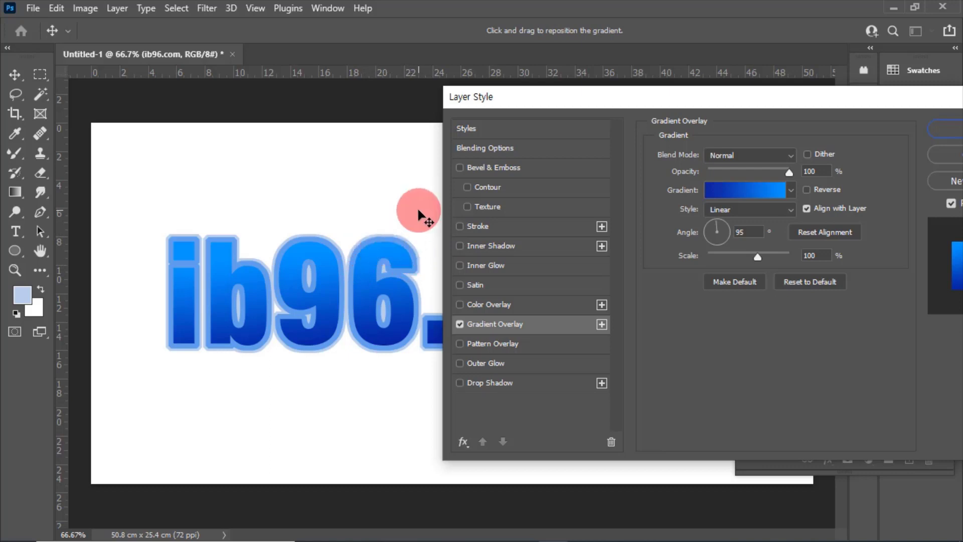
- Add a dark navy Stroke effect to the text and widen it to 5 px
{"action": "left_click", "coordinate": [494, 232]}
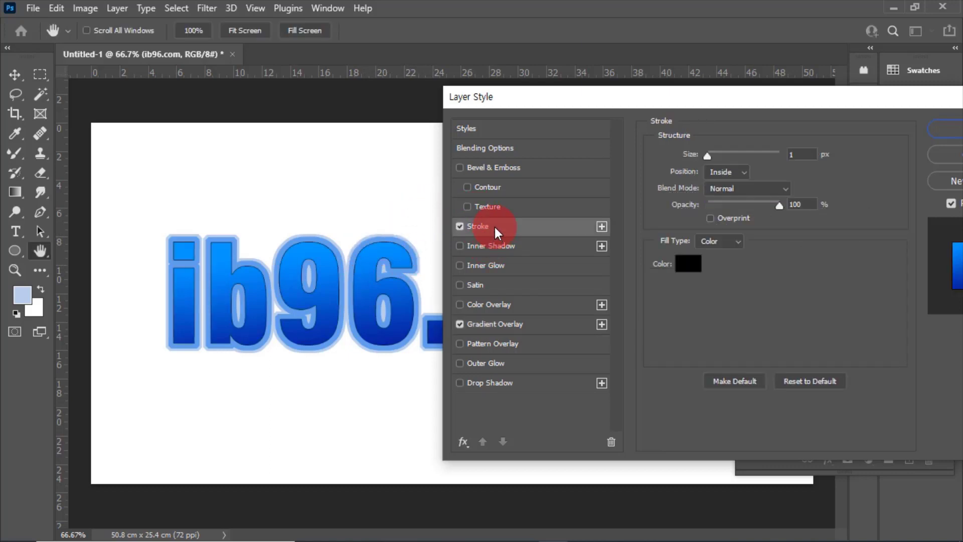
{"action": "left_click", "coordinate": [728, 240]}
{"action": "left_click", "coordinate": [691, 266]}
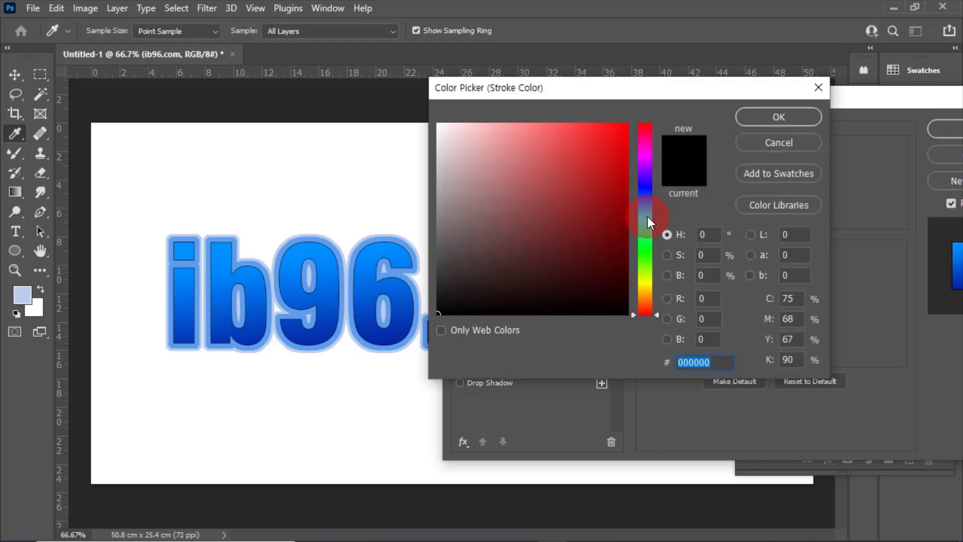
{"action": "mouse_move", "coordinate": [647, 215]}
{"action": "left_mouse_down"}
{"action": "mouse_move", "coordinate": [633, 195]}
{"action": "mouse_move", "coordinate": [641, 235]}
{"action": "left_mouse_up"}
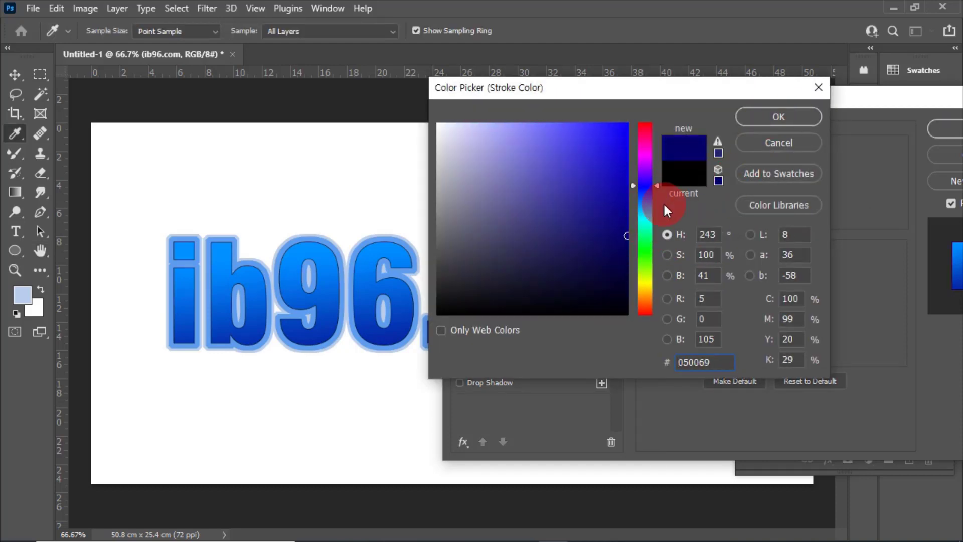
{"action": "left_click", "coordinate": [778, 117]}
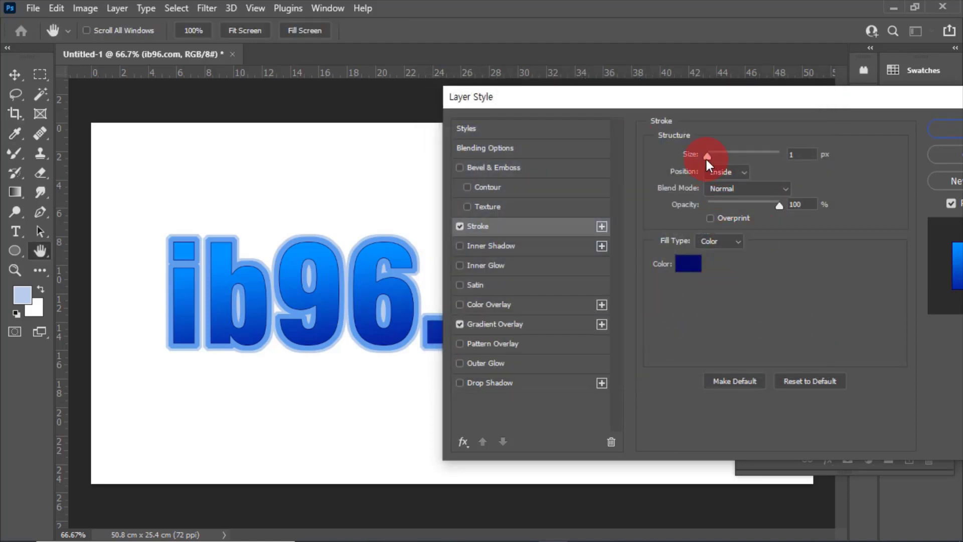
{"action": "left_click_drag", "start_coordinate": [706, 159], "coordinate": [711, 159]}
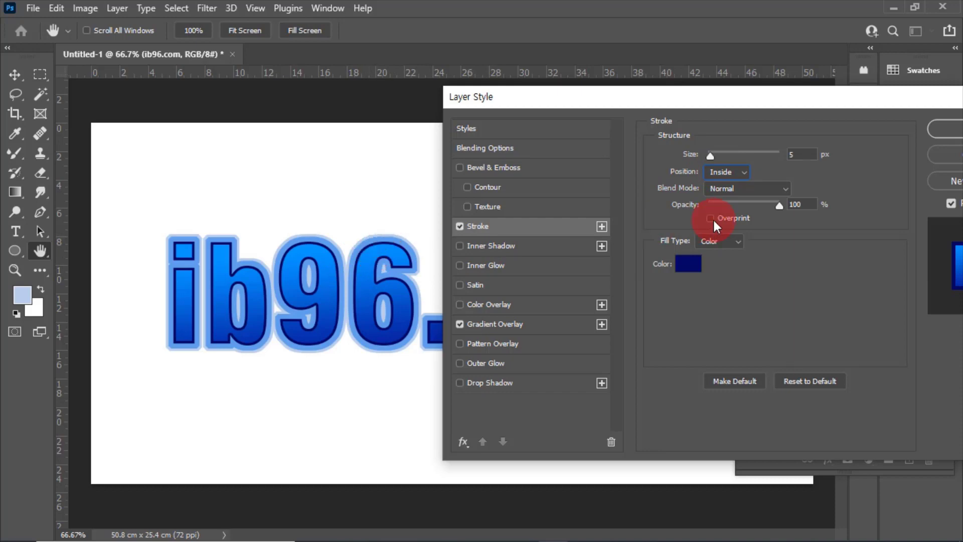
- Set the stroke to Inside, Color fill, 63% opacity, and apply the layer style
{"action": "left_click", "coordinate": [744, 173]}
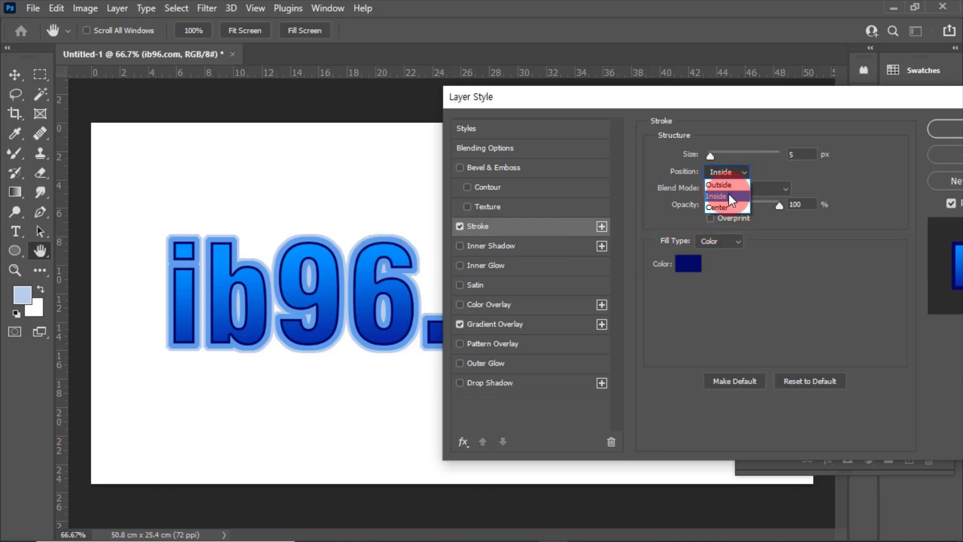
{"action": "left_click", "coordinate": [727, 185]}
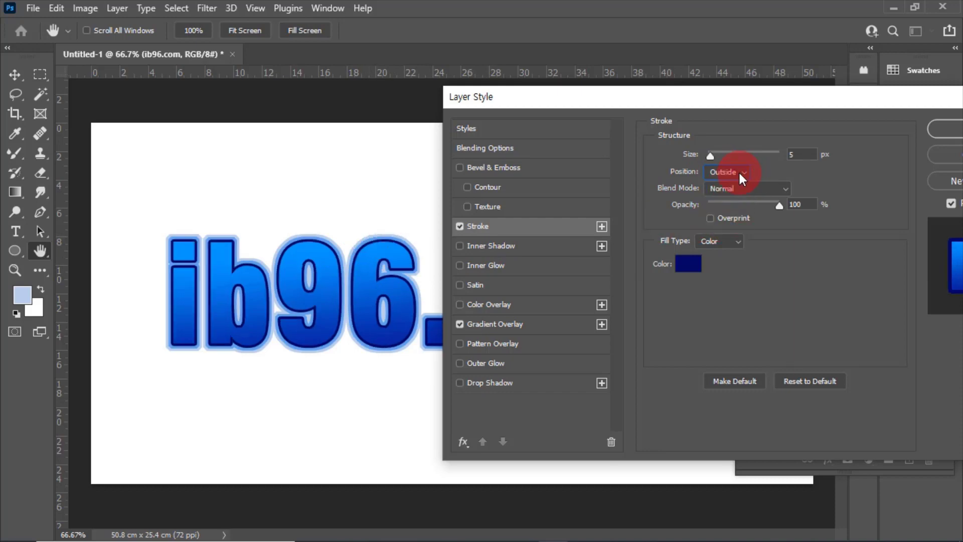
{"action": "left_click", "coordinate": [741, 176]}
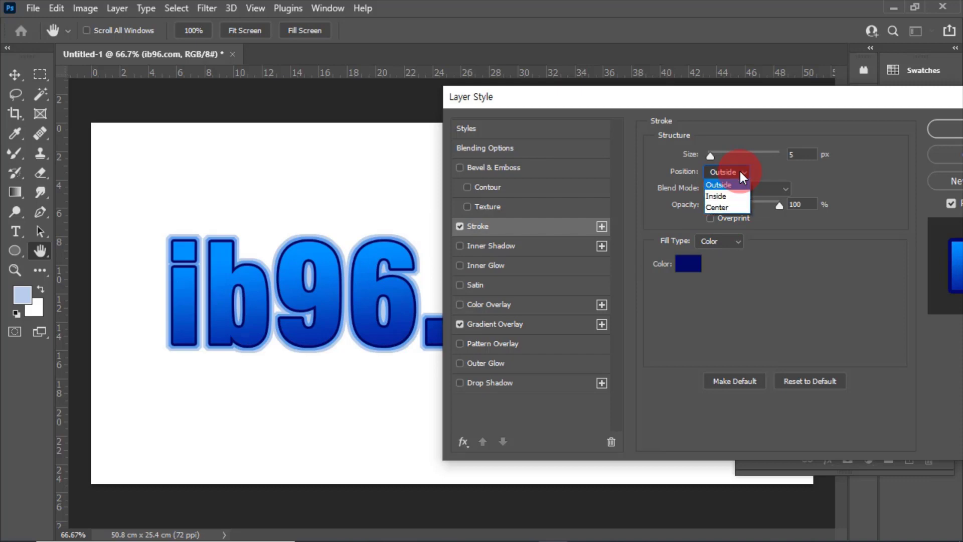
{"action": "left_click", "coordinate": [731, 196]}
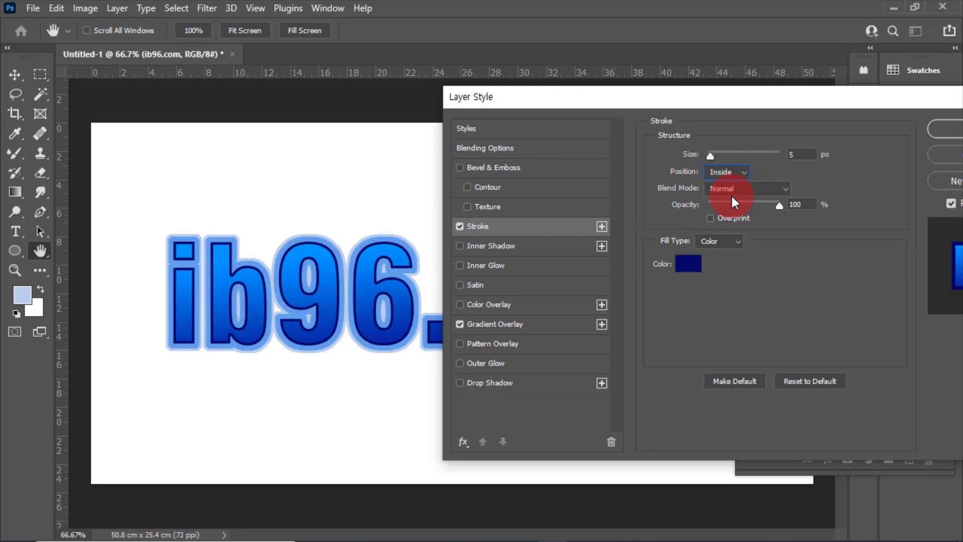
{"action": "left_click", "coordinate": [729, 241]}
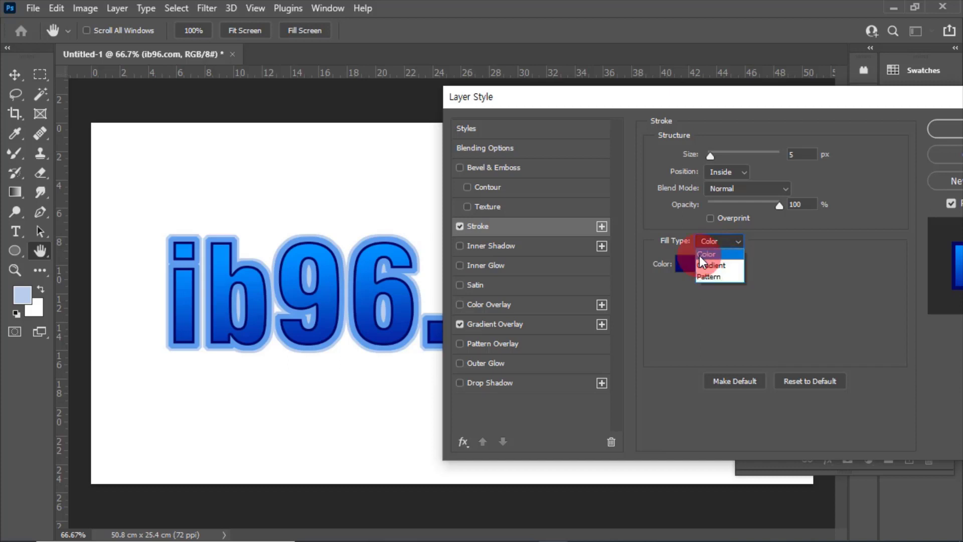
{"action": "left_click", "coordinate": [790, 215]}
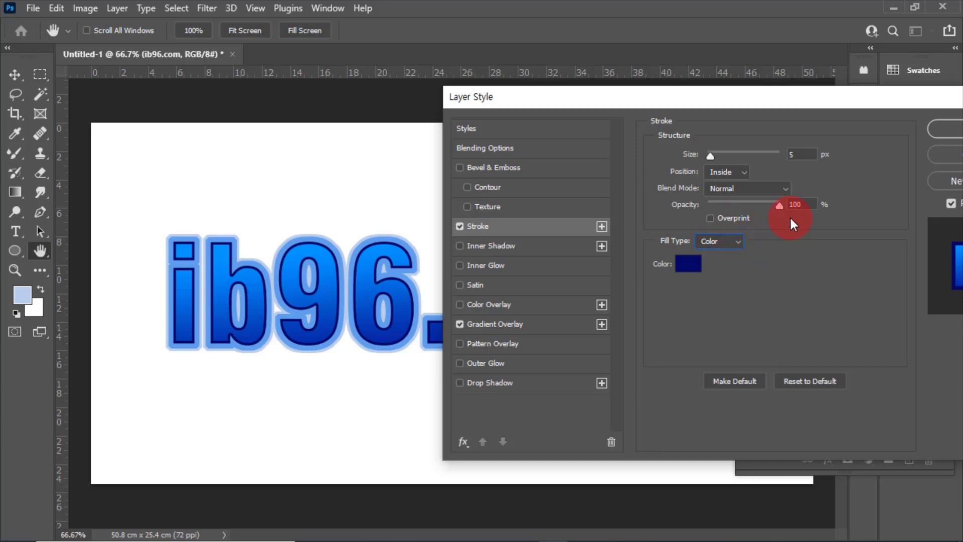
{"action": "left_click_drag", "start_coordinate": [782, 207], "coordinate": [754, 210]}
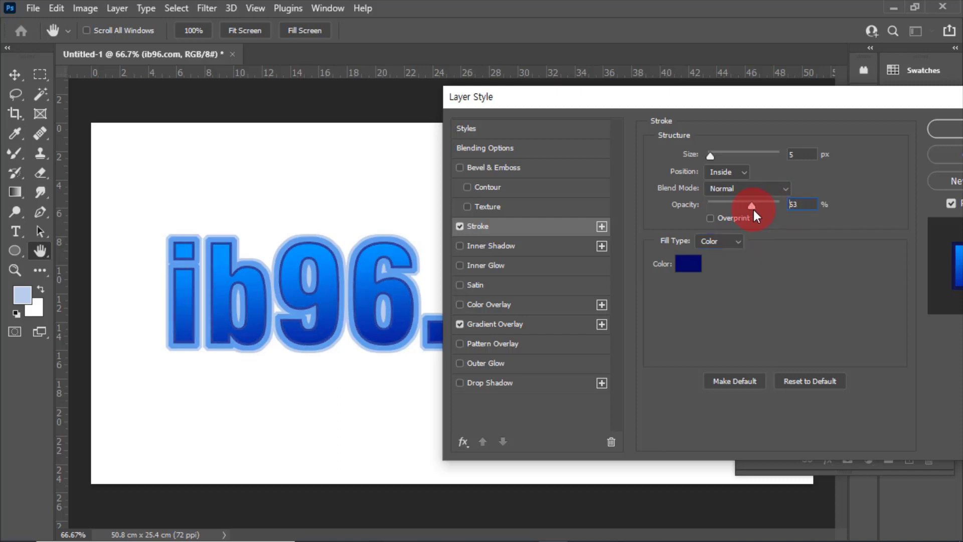
{"action": "left_click", "coordinate": [943, 130]}
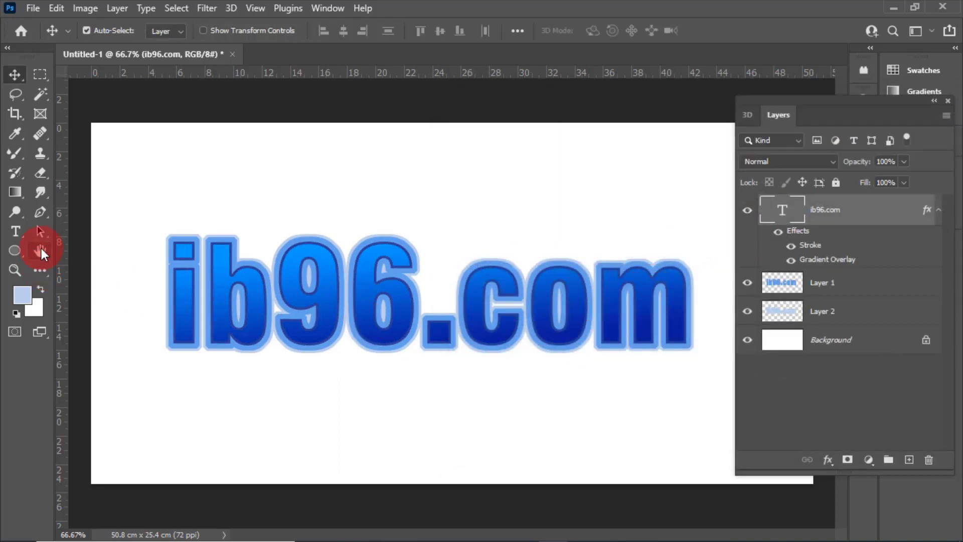
- Zoom out the canvas view
{"action": "left_click", "coordinate": [14, 270]}
{"action": "left_click", "coordinate": [499, 276], "text": "alt"}
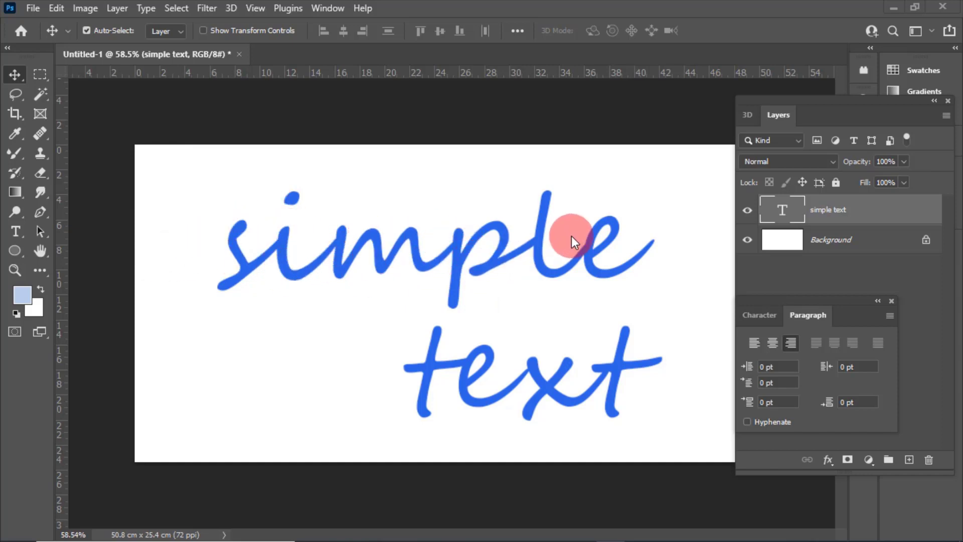
- With the Pen tool, trace a path along the script s and up into the i
{"action": "left_click", "coordinate": [40, 213]}
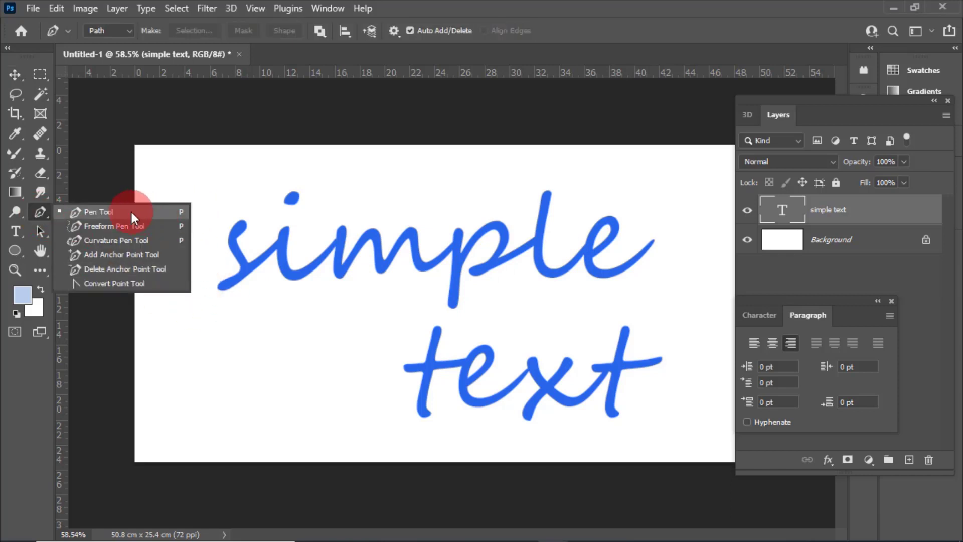
{"action": "left_click", "coordinate": [133, 213]}
{"action": "left_click", "coordinate": [191, 264]}
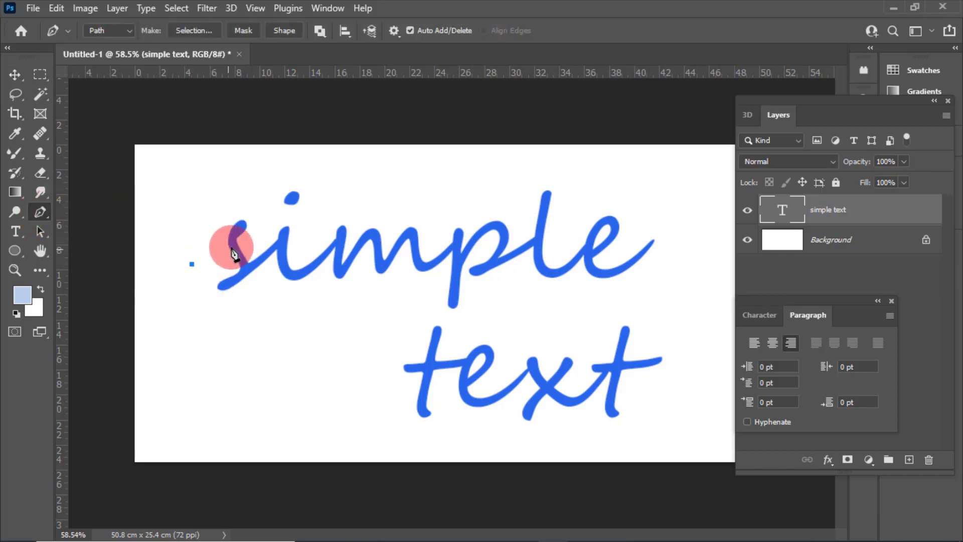
{"action": "left_click_drag", "start_coordinate": [247, 223], "coordinate": [237, 255]}
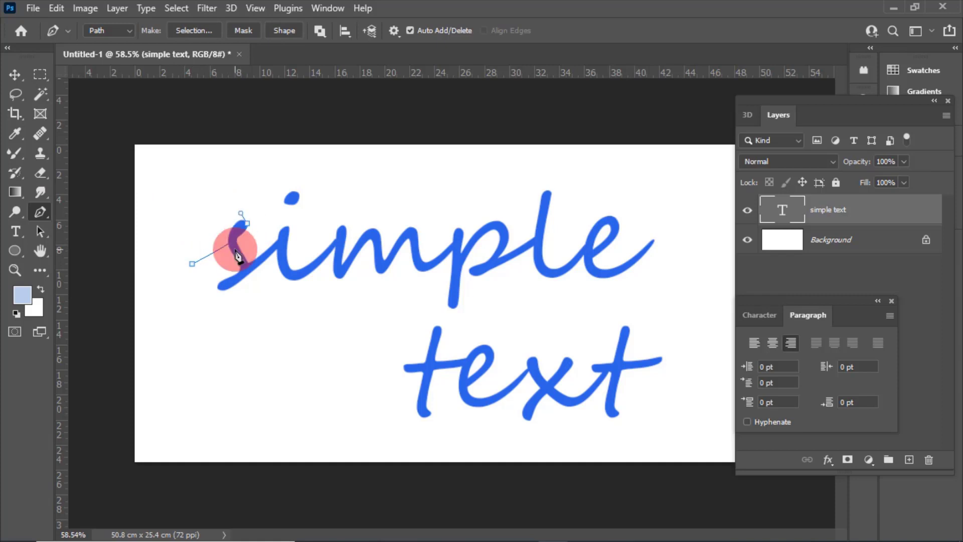
{"action": "mouse_move", "coordinate": [238, 255]}
{"action": "left_mouse_down"}
{"action": "mouse_move", "coordinate": [248, 272]}
{"action": "mouse_move", "coordinate": [213, 290]}
{"action": "mouse_move", "coordinate": [198, 278]}
{"action": "left_mouse_up"}
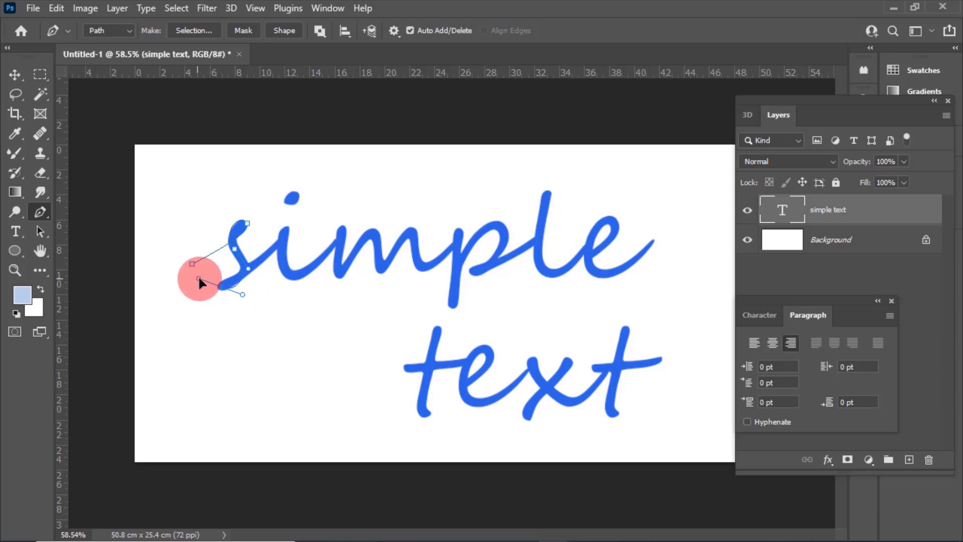
{"action": "mouse_move", "coordinate": [279, 249]}
{"action": "left_mouse_down"}
{"action": "mouse_move", "coordinate": [300, 218]}
{"action": "mouse_move", "coordinate": [283, 260]}
{"action": "left_mouse_up"}
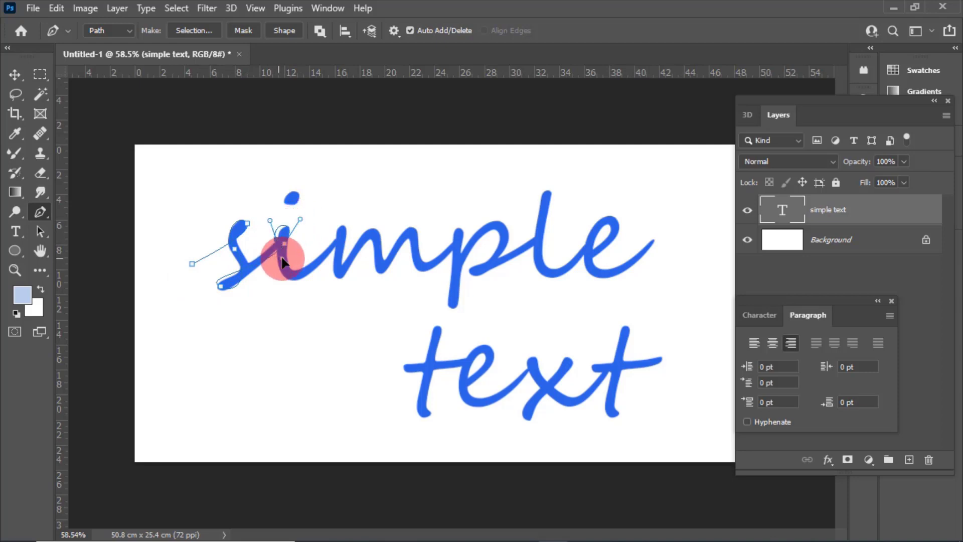
{"action": "left_click_drag", "start_coordinate": [282, 261], "coordinate": [276, 255]}
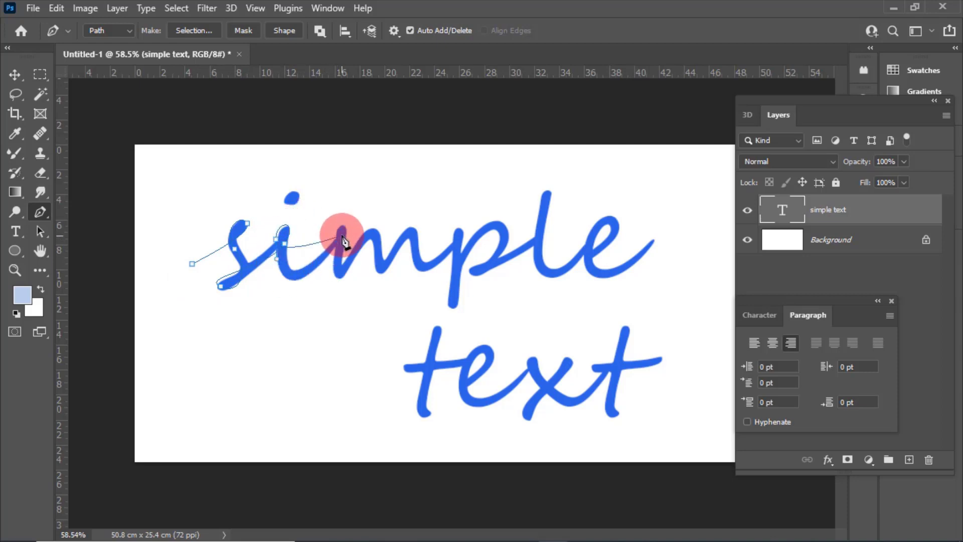
{"action": "mouse_move", "coordinate": [342, 236]}
{"action": "left_mouse_down"}
{"action": "mouse_move", "coordinate": [401, 159]}
{"action": "mouse_move", "coordinate": [390, 169]}
{"action": "left_mouse_up"}
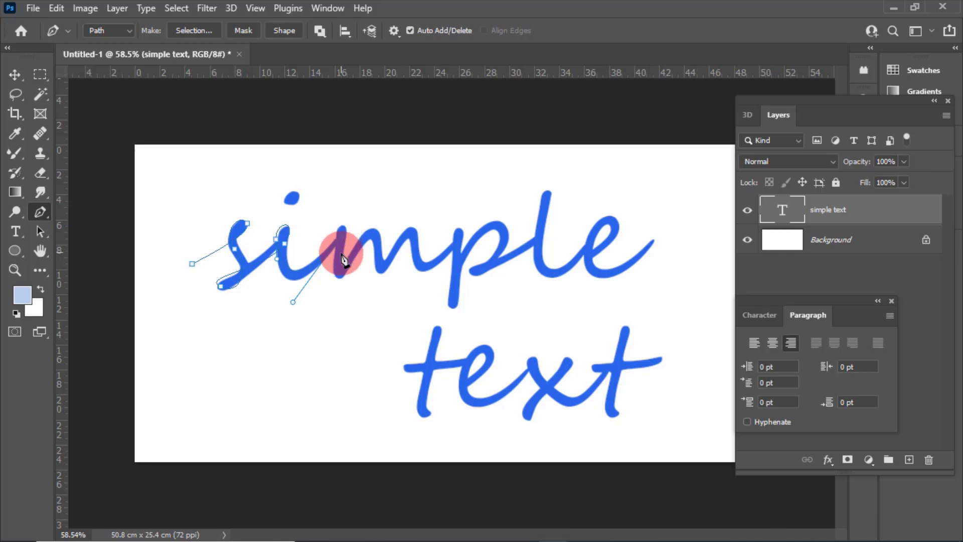
- Continue the path over the m humps and down and back up the p stem
{"action": "left_click_drag", "start_coordinate": [339, 270], "coordinate": [347, 279]}
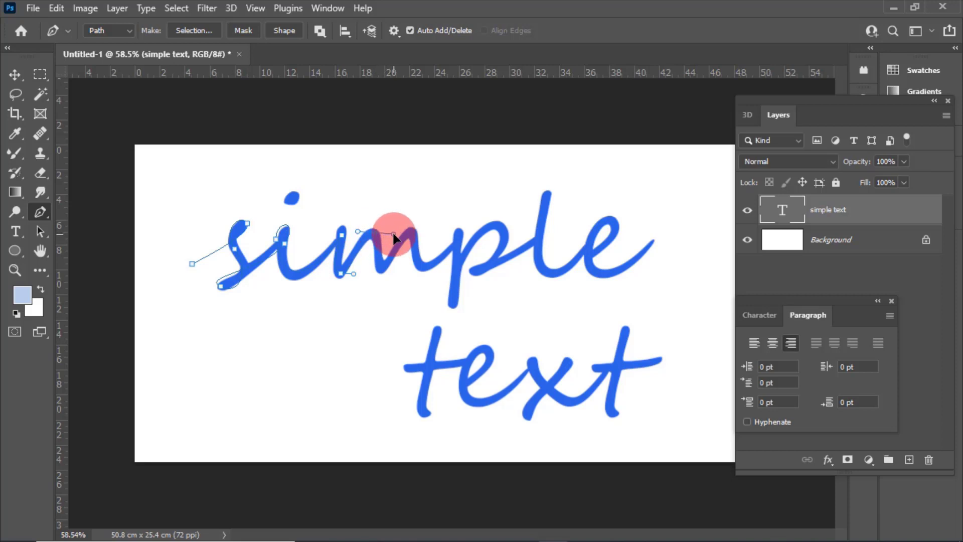
{"action": "left_click_drag", "start_coordinate": [393, 235], "coordinate": [391, 234]}
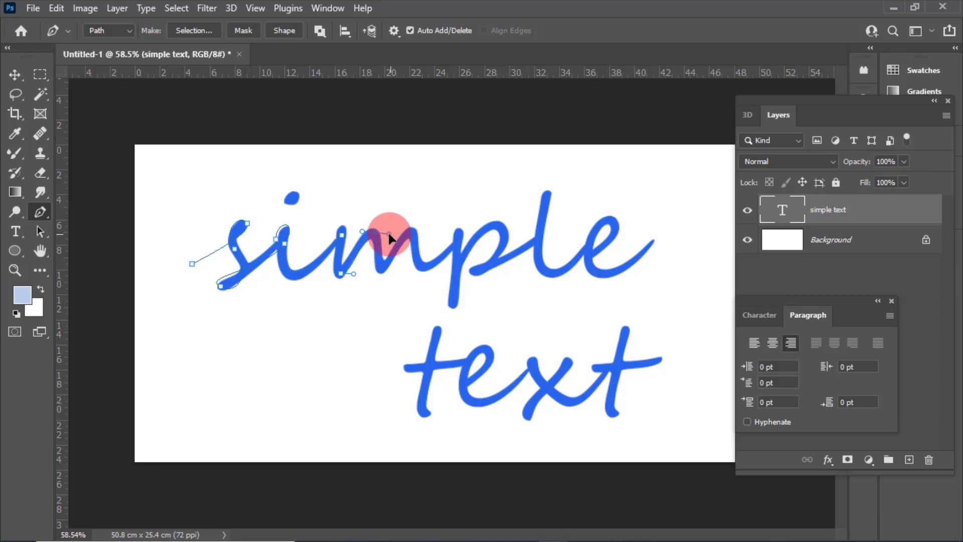
{"action": "left_click", "coordinate": [383, 266]}
{"action": "left_click_drag", "start_coordinate": [413, 230], "coordinate": [422, 230]}
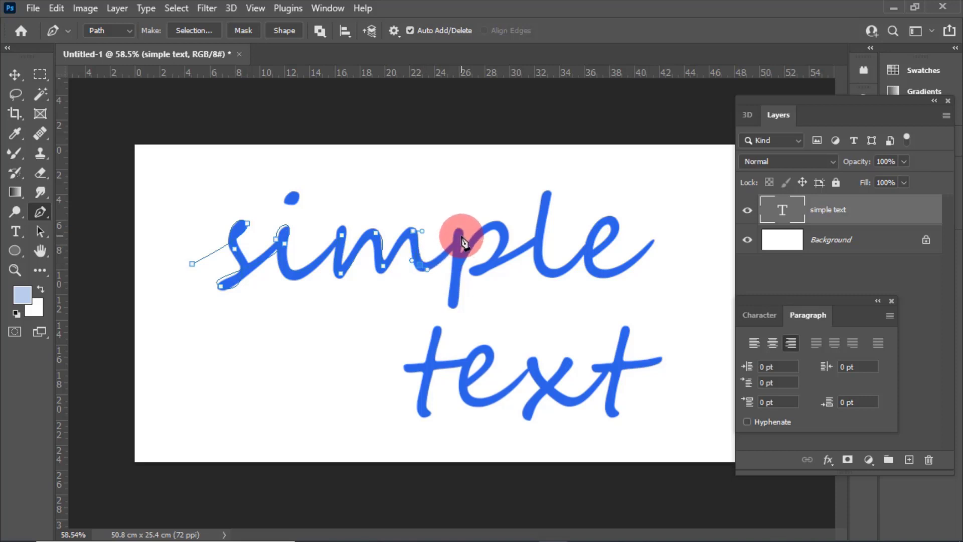
{"action": "left_click_drag", "start_coordinate": [461, 236], "coordinate": [470, 221]}
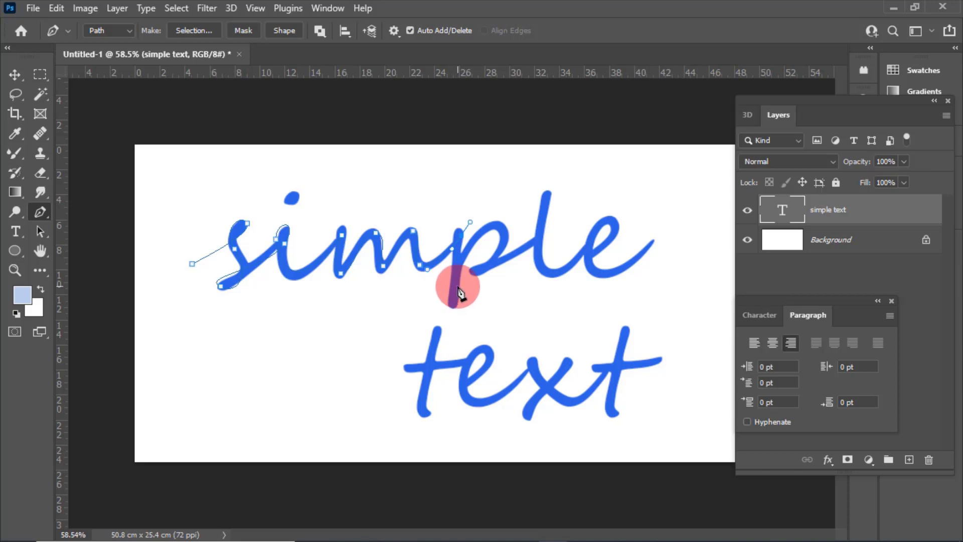
{"action": "left_click", "coordinate": [457, 306]}
{"action": "left_click_drag", "start_coordinate": [459, 345], "coordinate": [439, 216]}
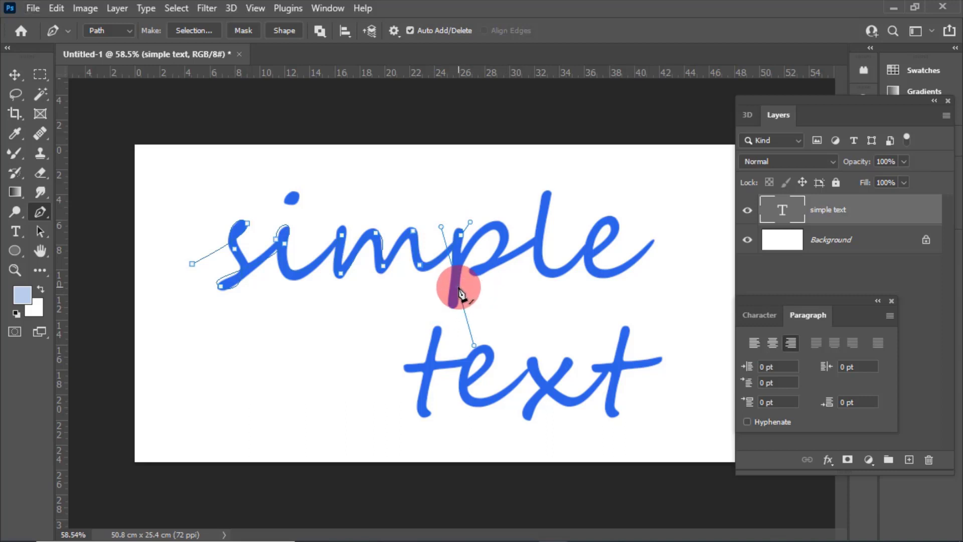
{"action": "mouse_move", "coordinate": [450, 284]}
{"action": "left_mouse_down"}
{"action": "mouse_move", "coordinate": [458, 258]}
{"action": "mouse_move", "coordinate": [501, 232]}
{"action": "left_mouse_up"}
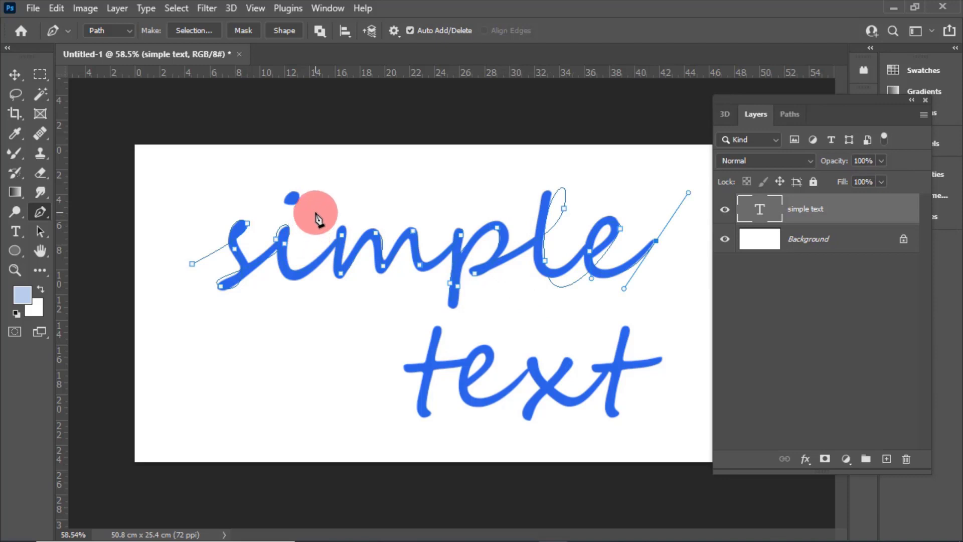
- Draw a separate short path for the i-dot
{"action": "left_click_drag", "start_coordinate": [295, 202], "coordinate": [281, 192]}
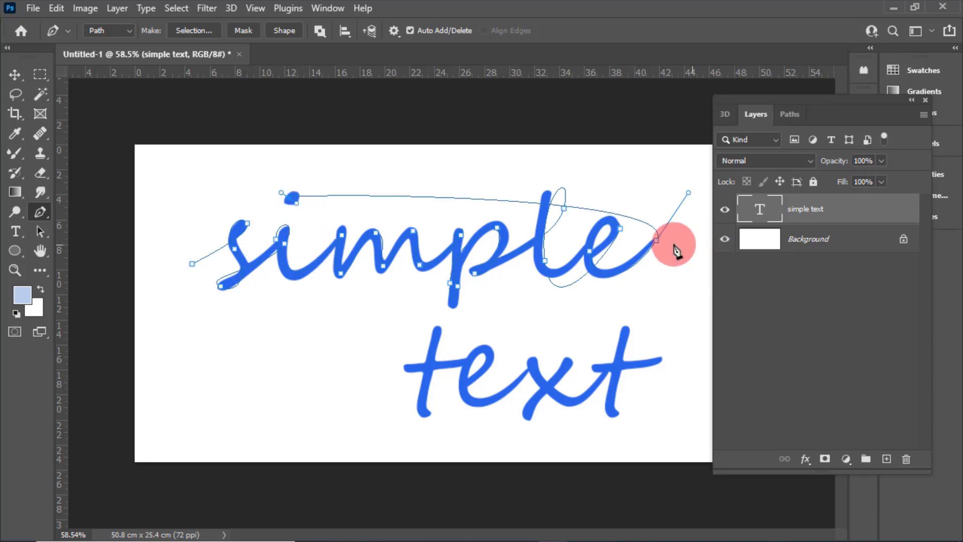
{"action": "key", "text": "ctrl+z"}
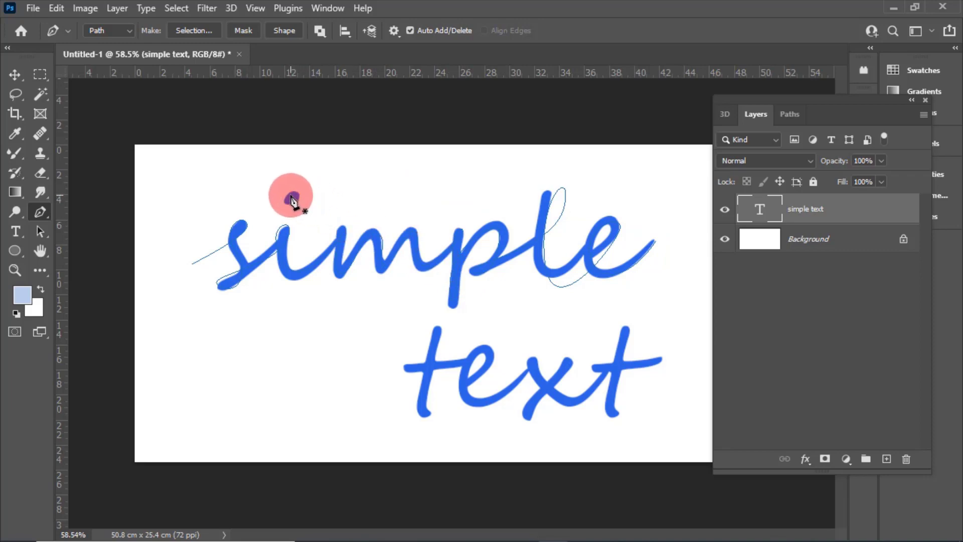
{"action": "left_click_drag", "start_coordinate": [288, 191], "coordinate": [289, 211]}
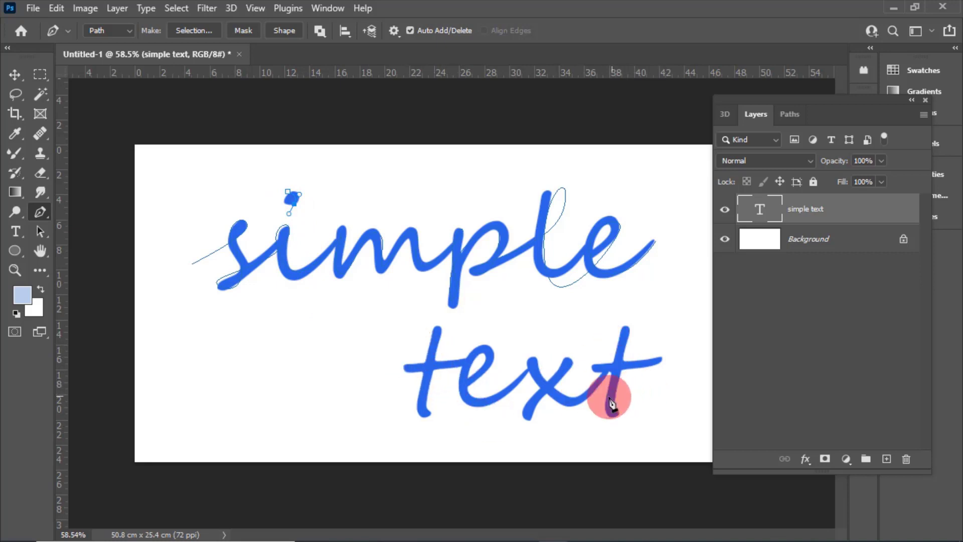
- Add an empty Layer 1 above the text and hide the simple text layer
{"action": "key", "text": "ctrl+comma"}
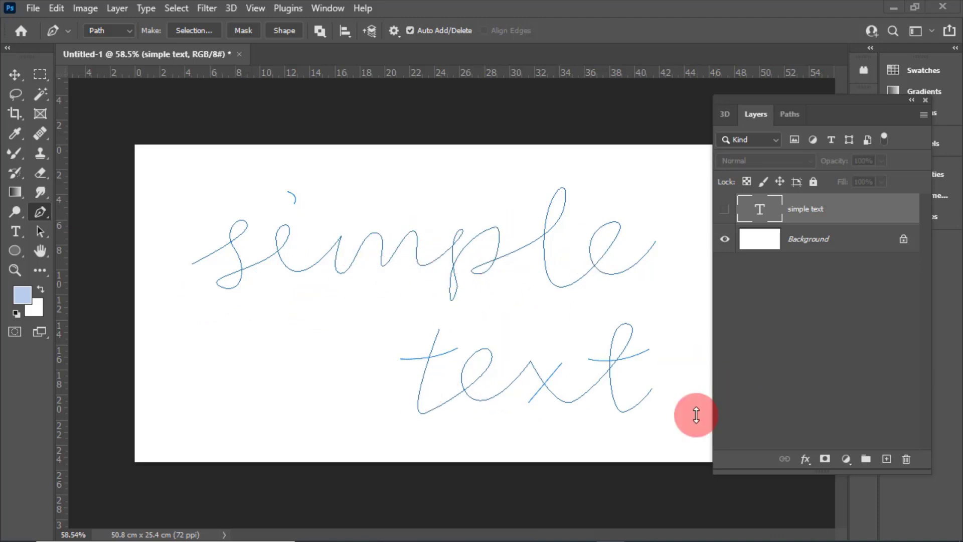
{"action": "key", "text": "ctrl+comma"}
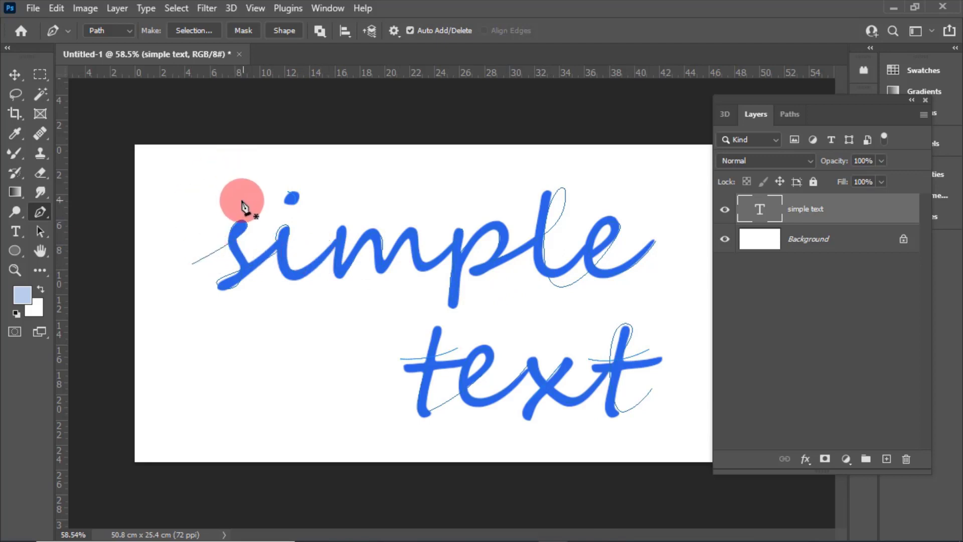
{"action": "left_click", "coordinate": [886, 458]}
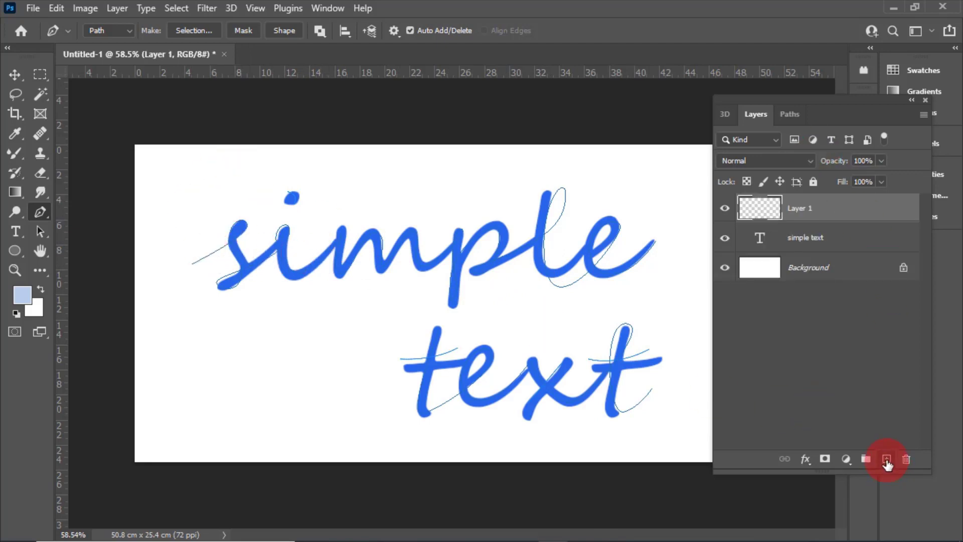
{"action": "left_click", "coordinate": [725, 239]}
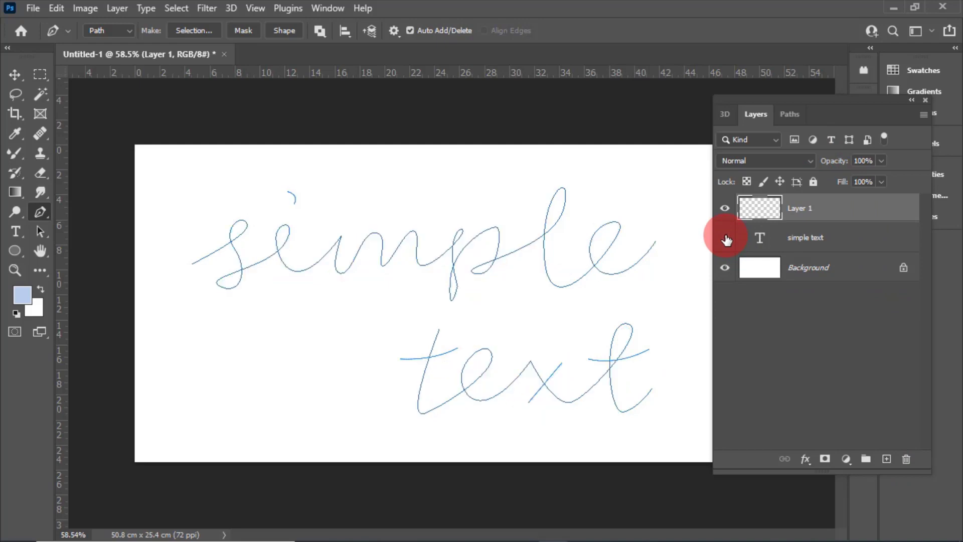
- Check the Work Path outline in the Paths panel, then return to Layers
{"action": "left_click", "coordinate": [790, 114]}
{"action": "left_click", "coordinate": [773, 174]}
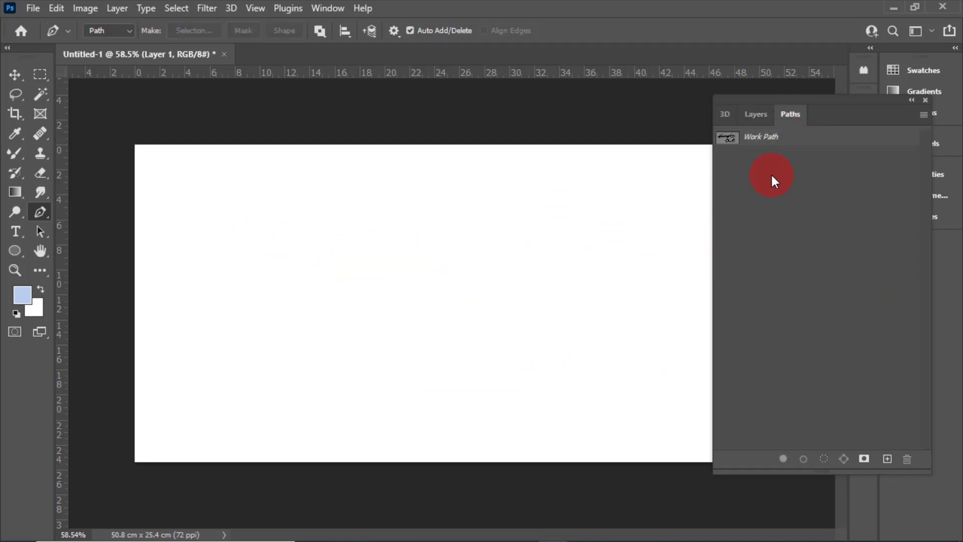
{"action": "left_click", "coordinate": [762, 137]}
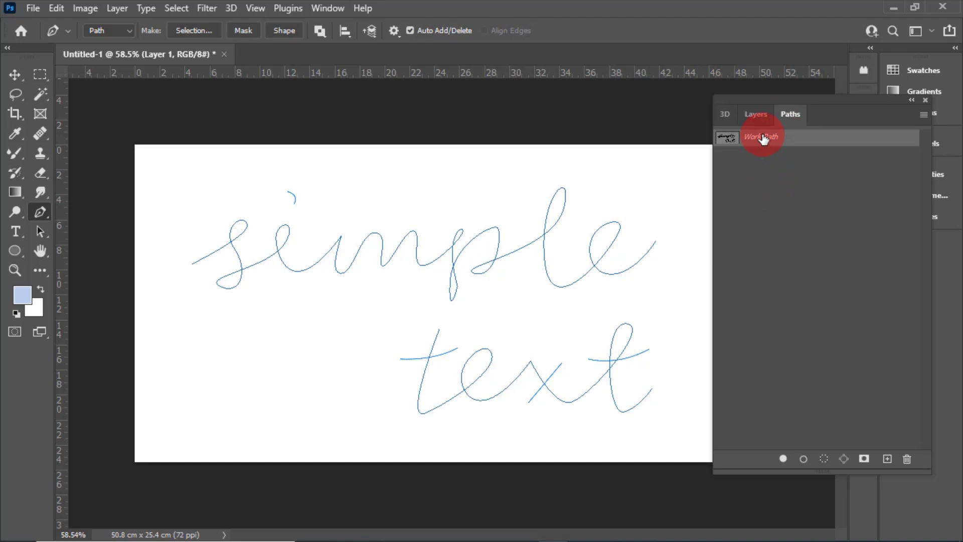
{"action": "left_click", "coordinate": [762, 171]}
{"action": "left_click", "coordinate": [760, 115]}
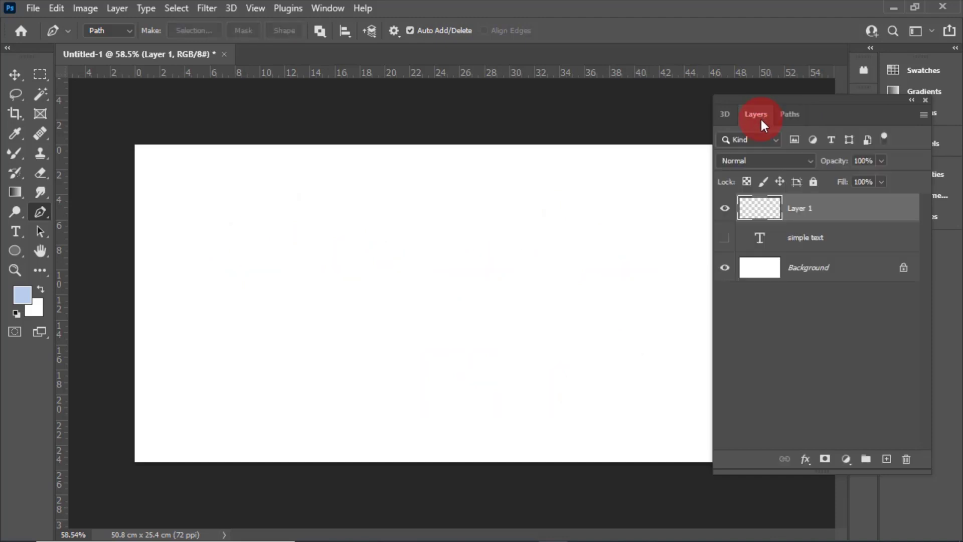
- Select the Ellipse tool and look at its stroke colour options
{"action": "key", "text": "u"}
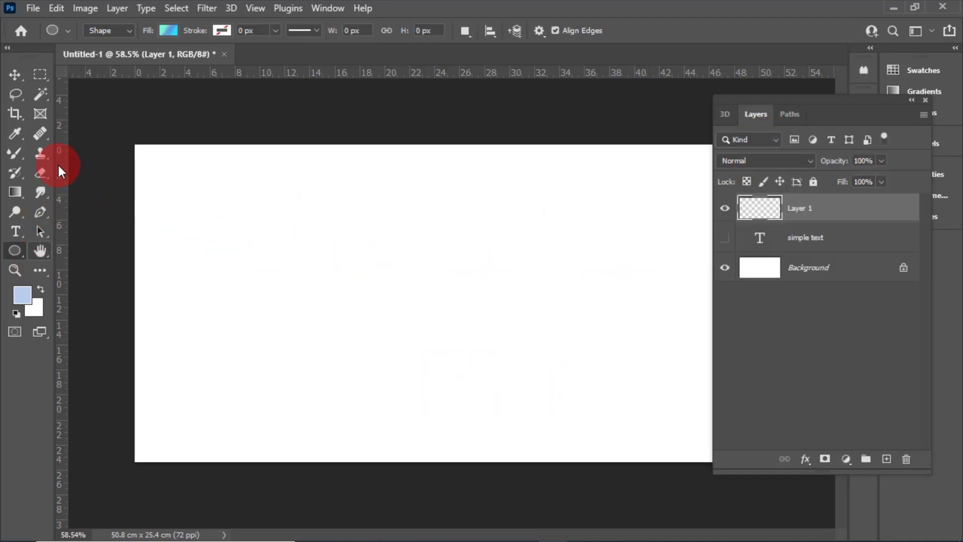
{"action": "right_click", "coordinate": [14, 254]}
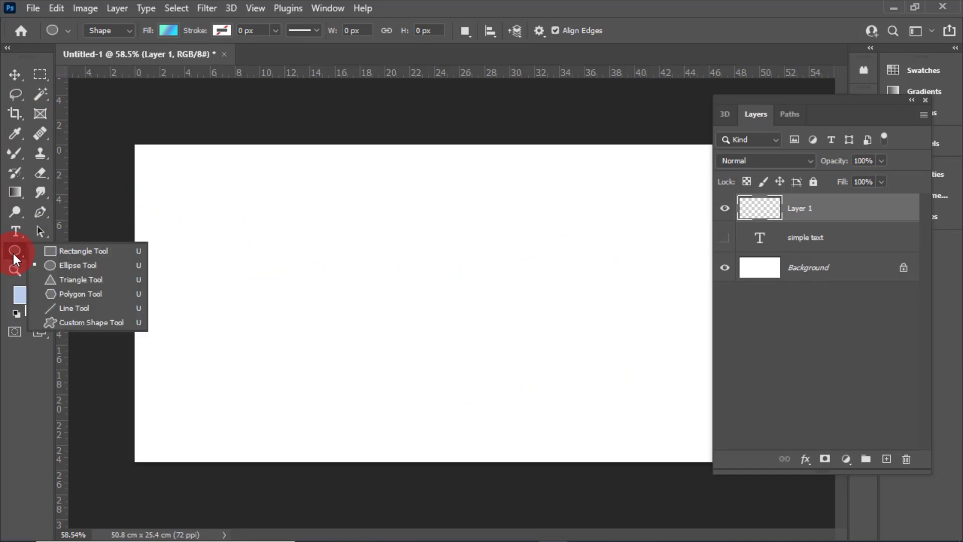
{"action": "left_click", "coordinate": [77, 269]}
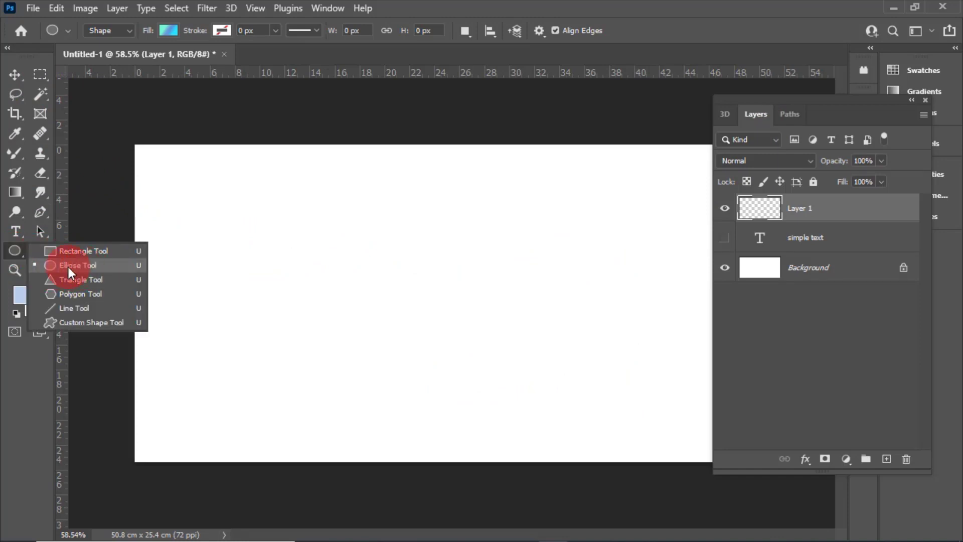
{"action": "left_click", "coordinate": [68, 266]}
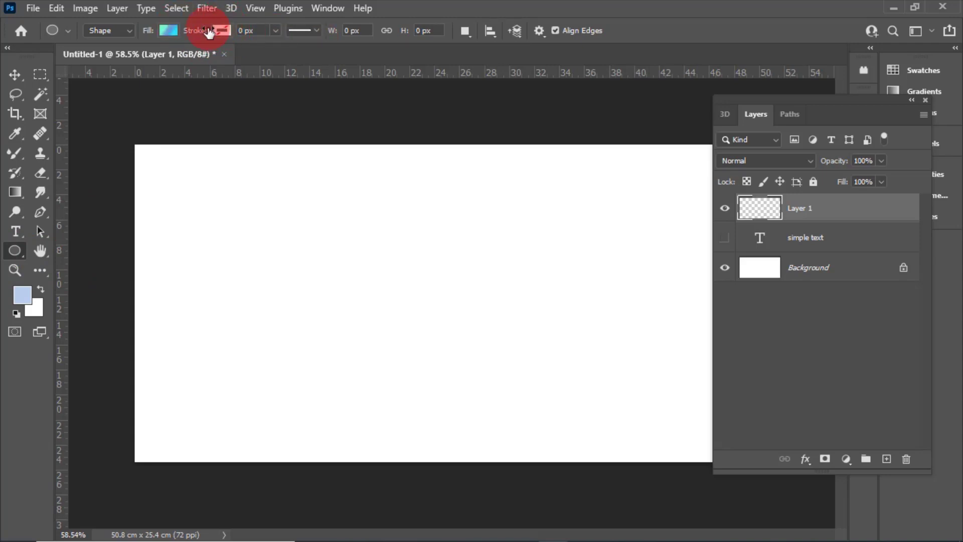
{"action": "left_click", "coordinate": [228, 32]}
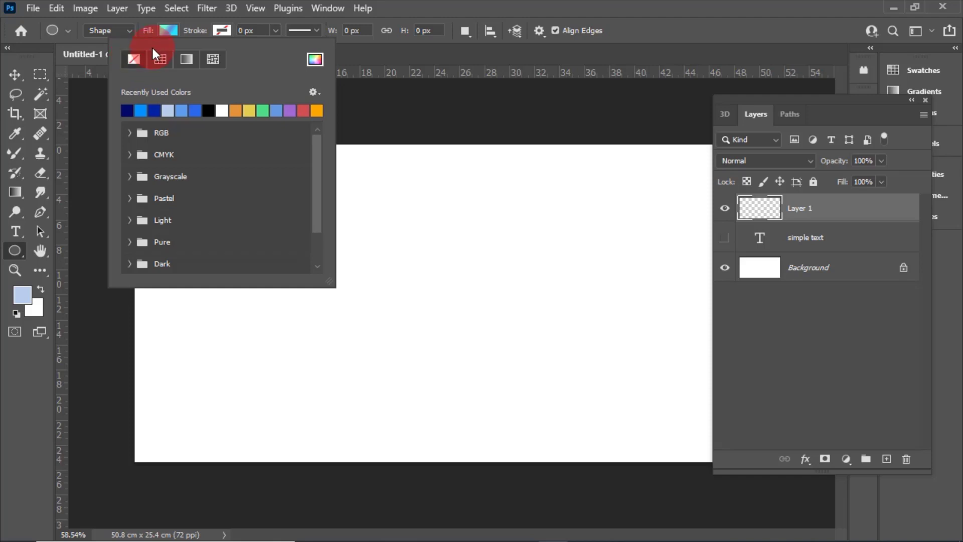
{"action": "left_click", "coordinate": [421, 19]}
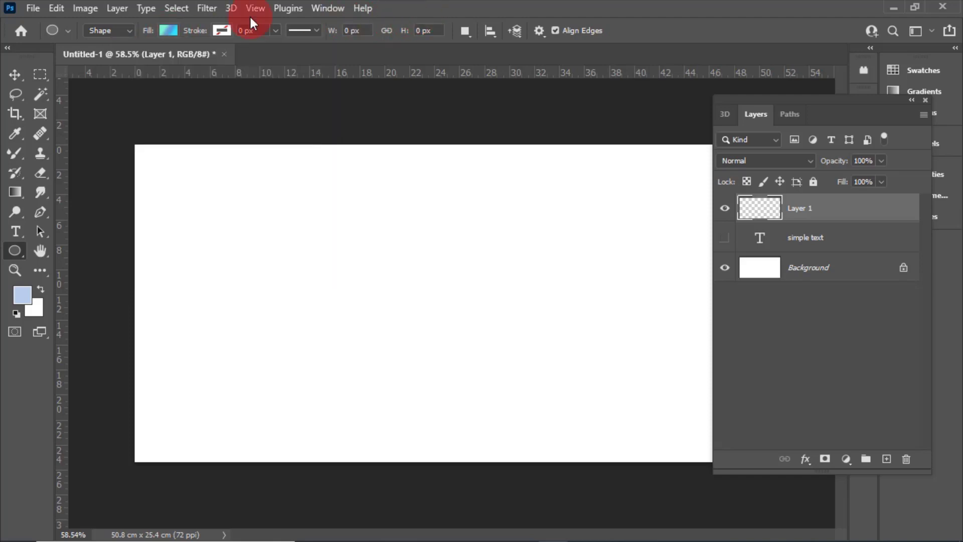
- Set the ellipse fill to gradient and browse the Basics, Blues and Pinks preset groups
{"action": "left_click", "coordinate": [170, 31]}
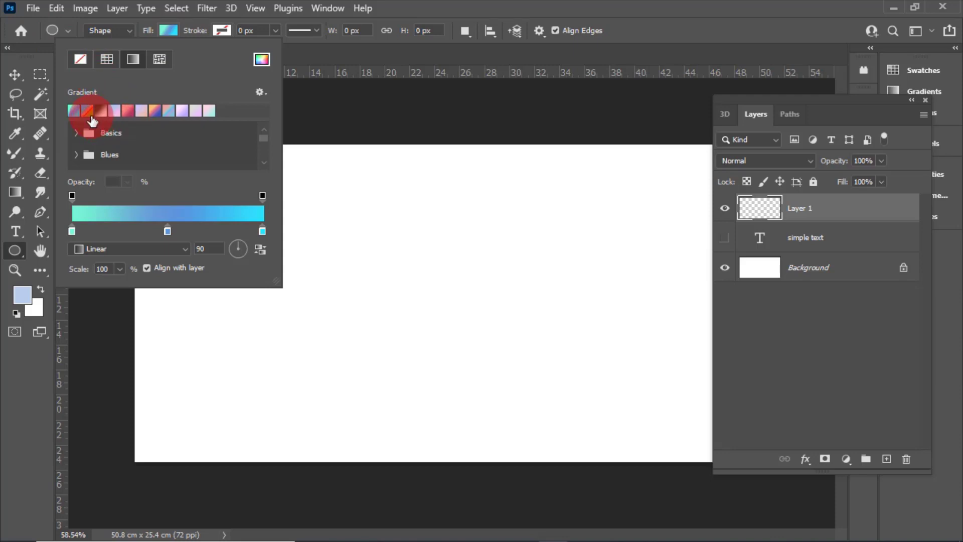
{"action": "left_click", "coordinate": [168, 112]}
{"action": "left_click", "coordinate": [169, 114]}
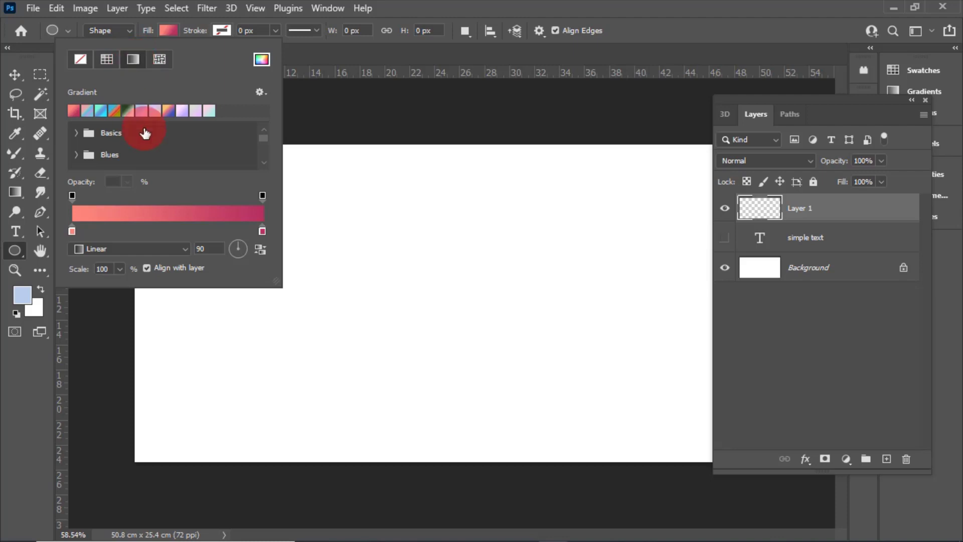
{"action": "left_click", "coordinate": [77, 132]}
{"action": "scroll", "coordinate": [264, 138], "scroll_direction": "down", "scroll_amount": 1}
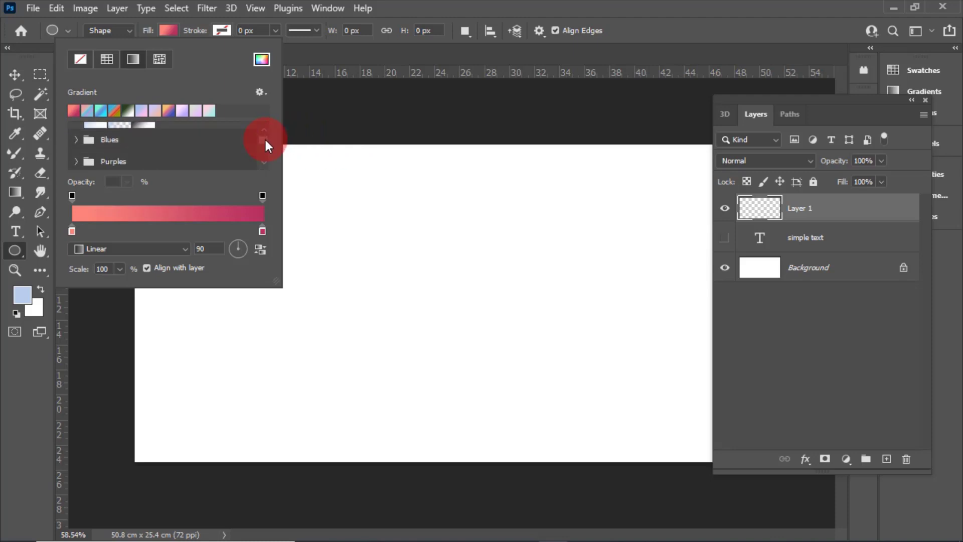
{"action": "left_click", "coordinate": [76, 140]}
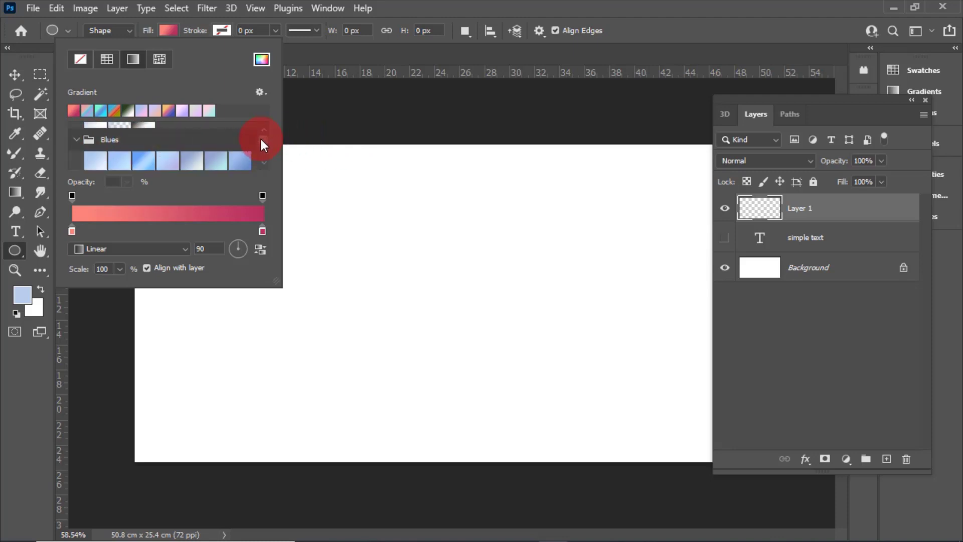
{"action": "left_click_drag", "start_coordinate": [260, 137], "coordinate": [260, 145]}
{"action": "left_click", "coordinate": [76, 128]}
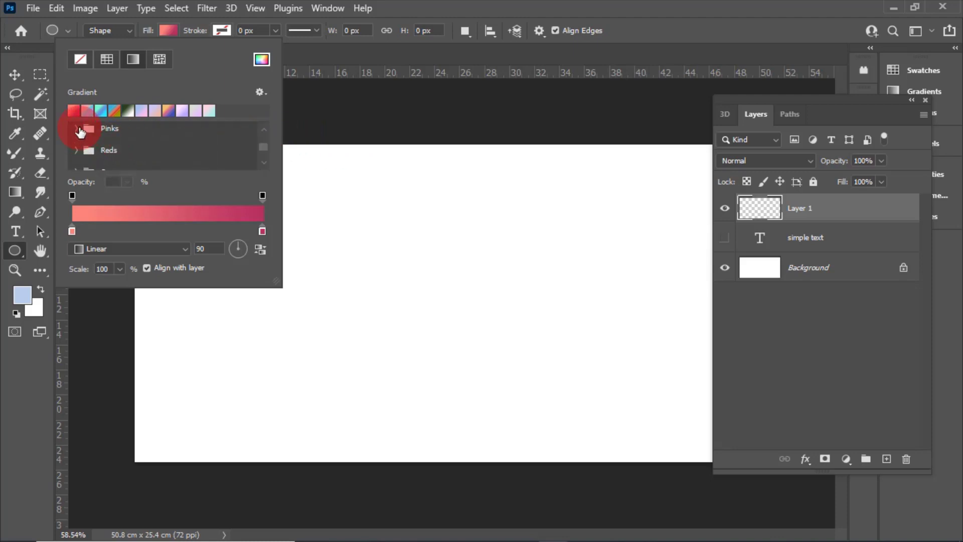
{"action": "mouse_move", "coordinate": [267, 143]}
{"action": "left_mouse_down"}
{"action": "mouse_move", "coordinate": [265, 154]}
{"action": "mouse_move", "coordinate": [263, 144]}
{"action": "left_mouse_up"}
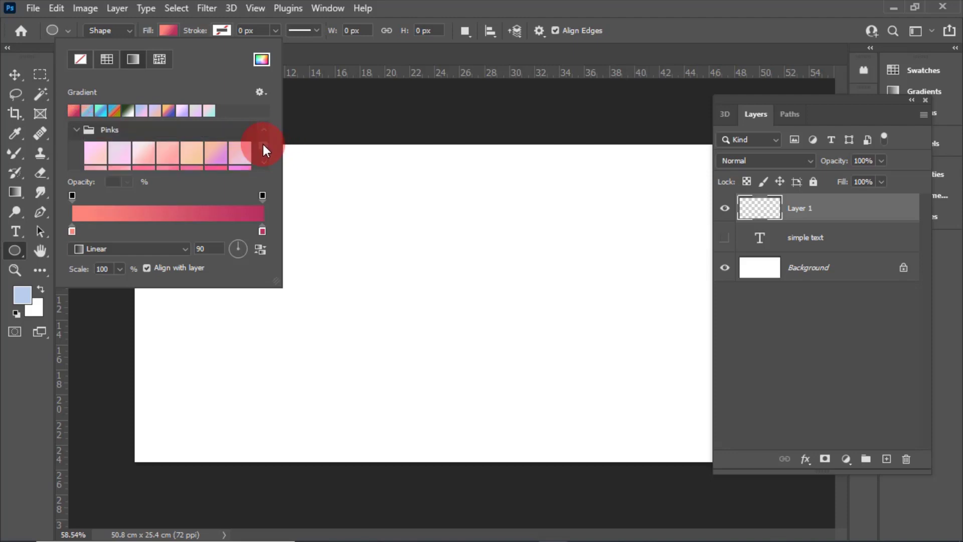
- Try pink presets, then choose the yellow-to-red gradient from the Reds group
{"action": "left_click", "coordinate": [148, 150]}
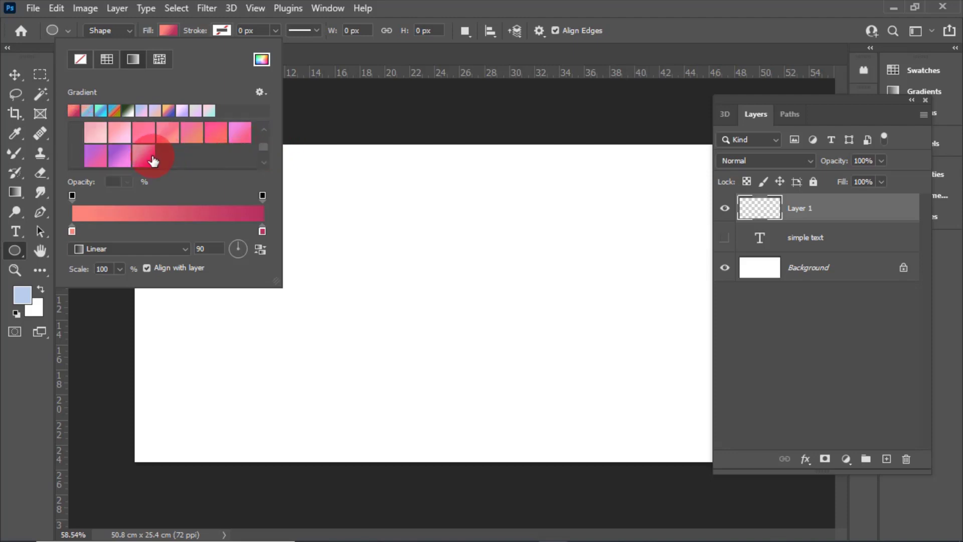
{"action": "left_click", "coordinate": [191, 138]}
{"action": "left_click", "coordinate": [141, 138]}
{"action": "left_click", "coordinate": [129, 109]}
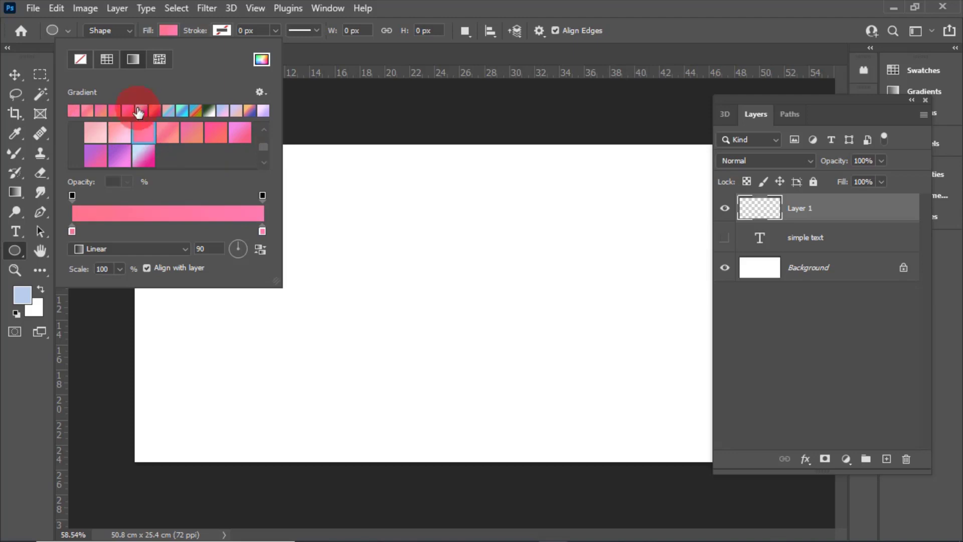
{"action": "left_click", "coordinate": [173, 109]}
{"action": "scroll", "coordinate": [251, 146], "scroll_direction": "down", "scroll_amount": 1}
{"action": "left_click", "coordinate": [191, 140]}
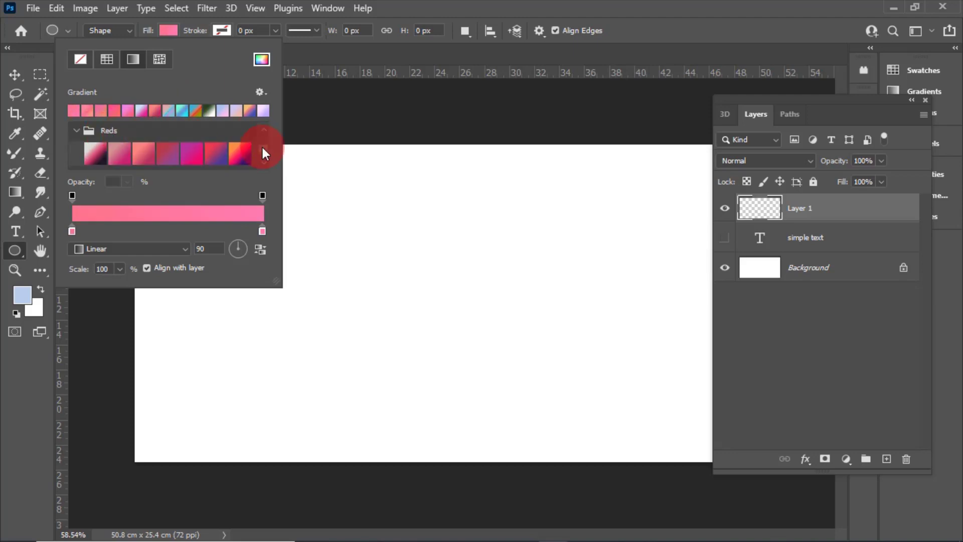
{"action": "scroll", "coordinate": [261, 146], "scroll_direction": "down", "scroll_amount": 1}
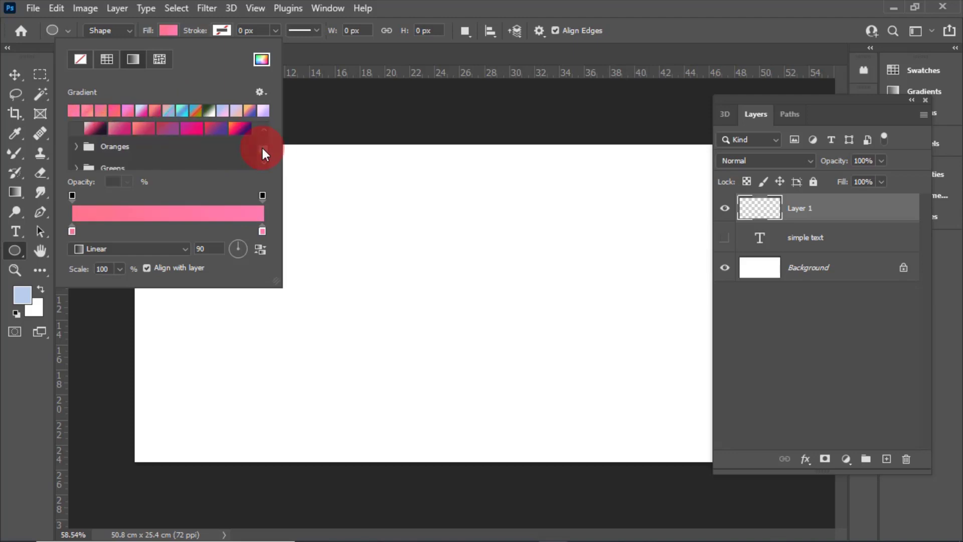
{"action": "left_click", "coordinate": [233, 127]}
{"action": "scroll", "coordinate": [215, 132], "scroll_direction": "down", "scroll_amount": 2}
{"action": "left_click", "coordinate": [195, 137]}
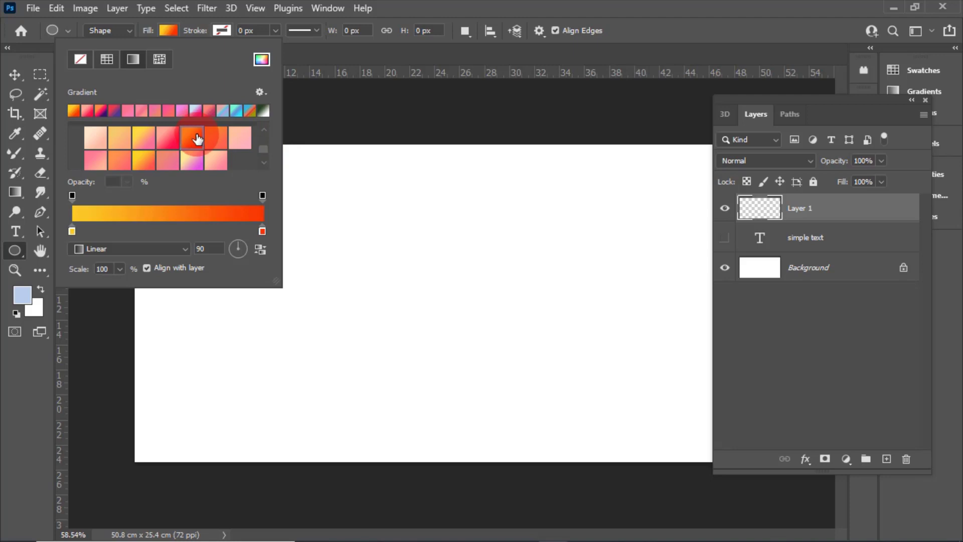
{"action": "left_click", "coordinate": [250, 228]}
- Deepen the gradient's red end stop to f81700
{"action": "double_click", "coordinate": [261, 232]}
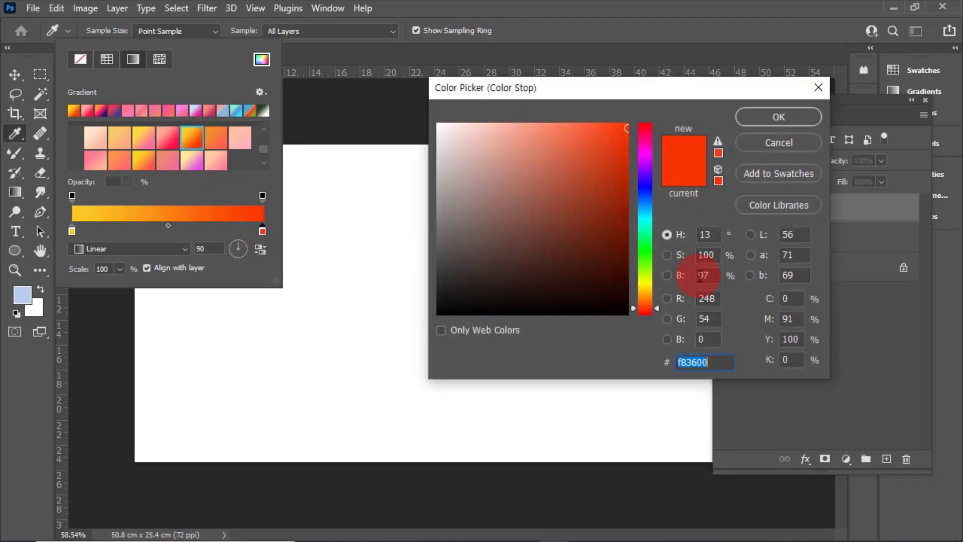
{"action": "left_click_drag", "start_coordinate": [655, 309], "coordinate": [656, 312]}
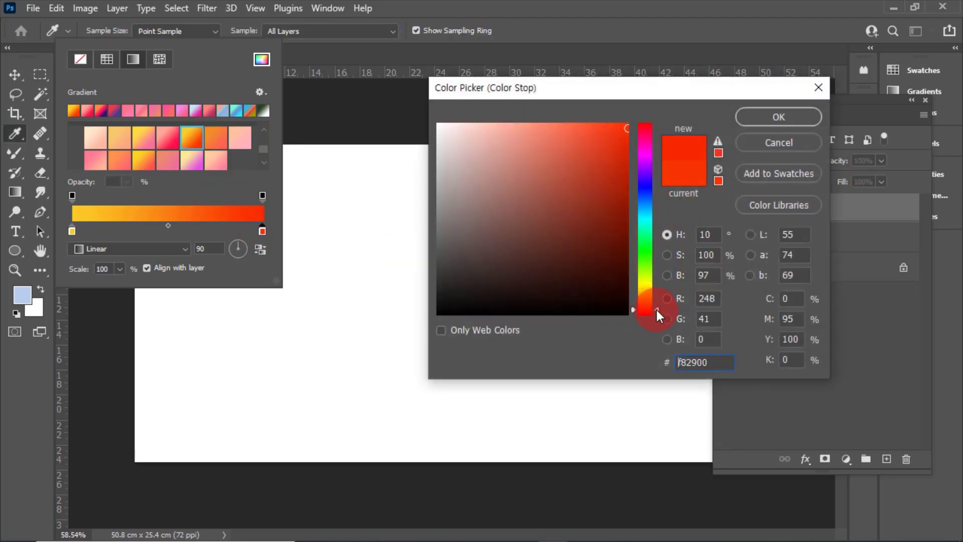
{"action": "left_click", "coordinate": [782, 118]}
{"action": "left_click", "coordinate": [434, 19]}
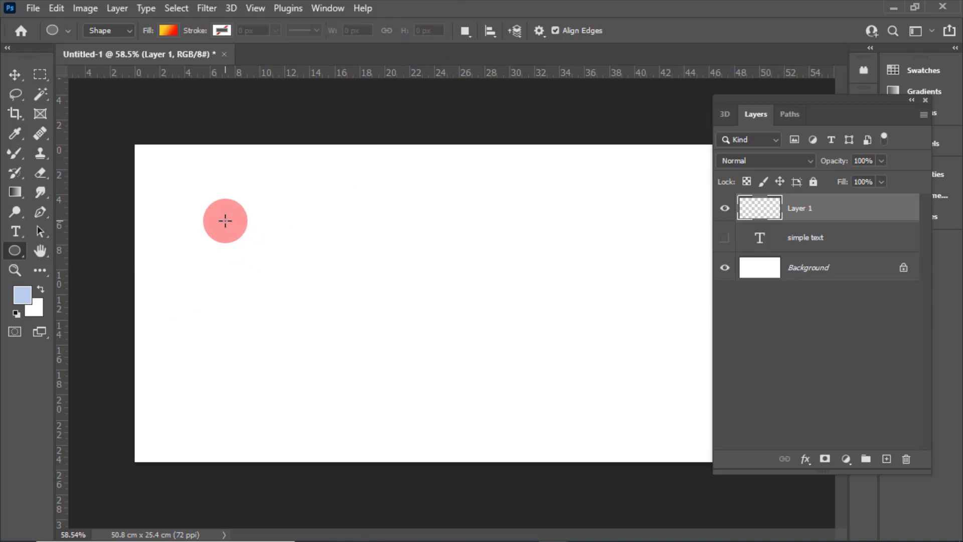
- Create a 200 × 200 px gradient-filled circle near the canvas's upper left
{"action": "left_click", "coordinate": [240, 239]}
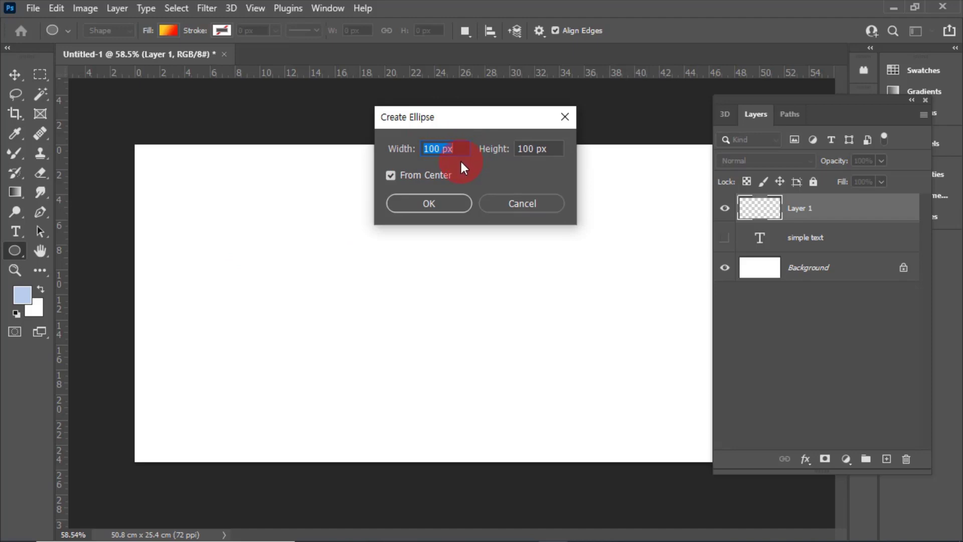
{"action": "type", "text": "200"}
{"action": "key", "text": "Tab"}
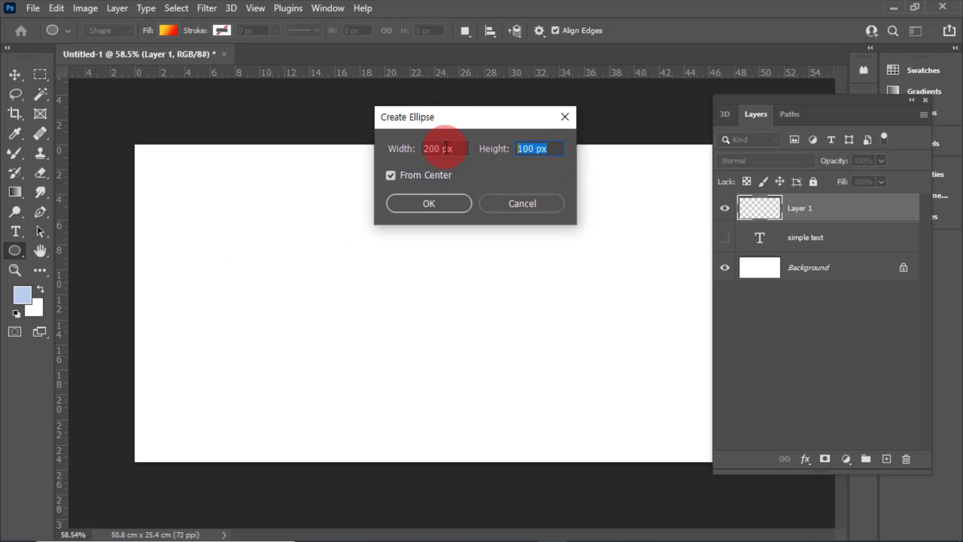
{"action": "type", "text": "200"}
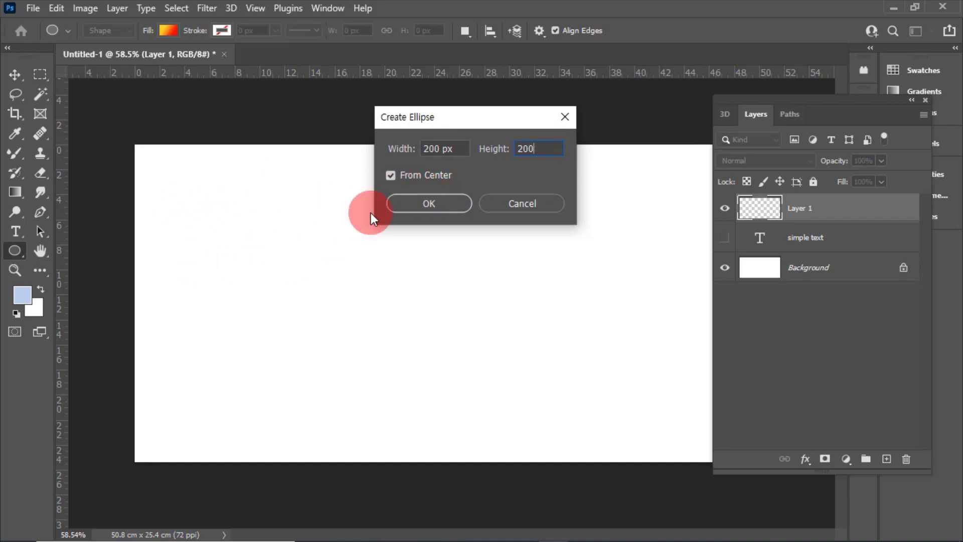
{"action": "left_click", "coordinate": [444, 207]}
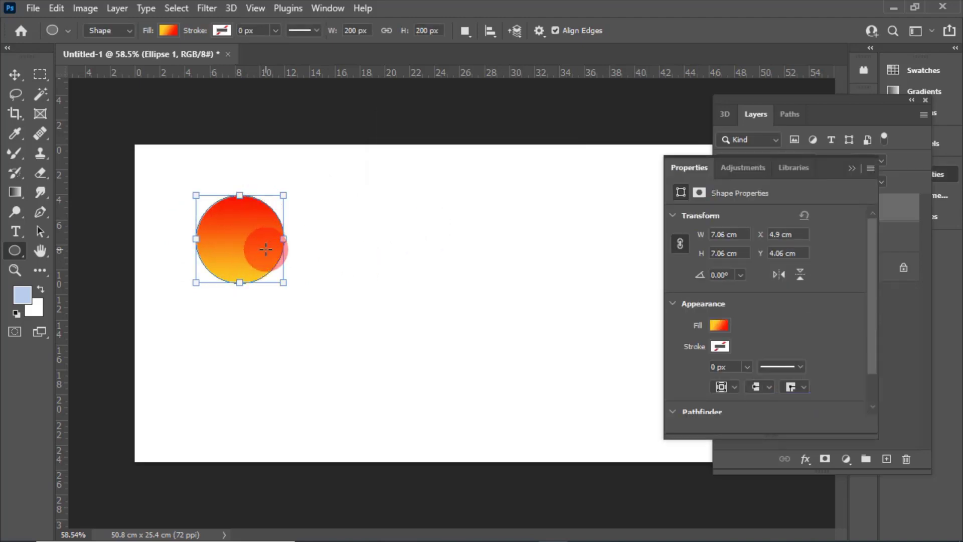
{"action": "key", "text": "v"}
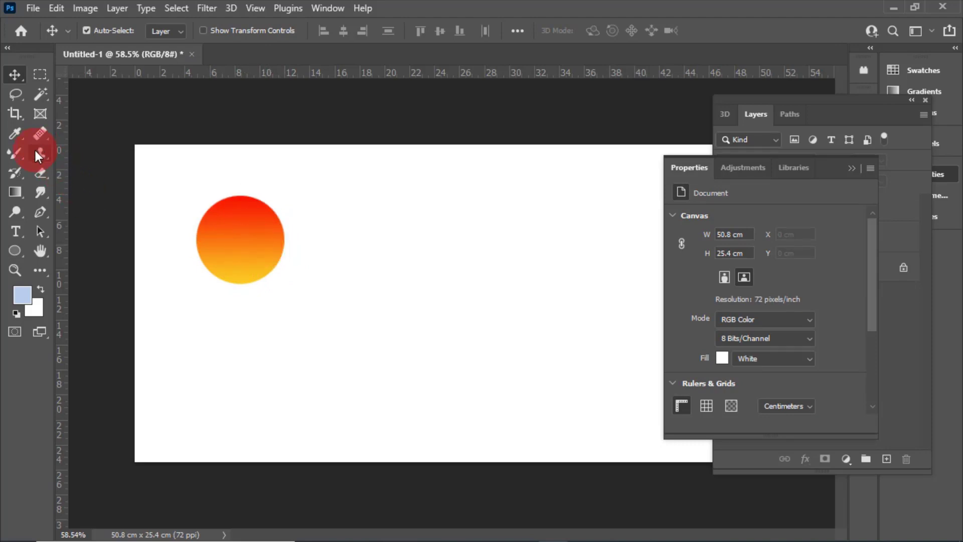
- Select the Mixer Brush Tool from the brush tool group
{"action": "left_click", "coordinate": [22, 154]}
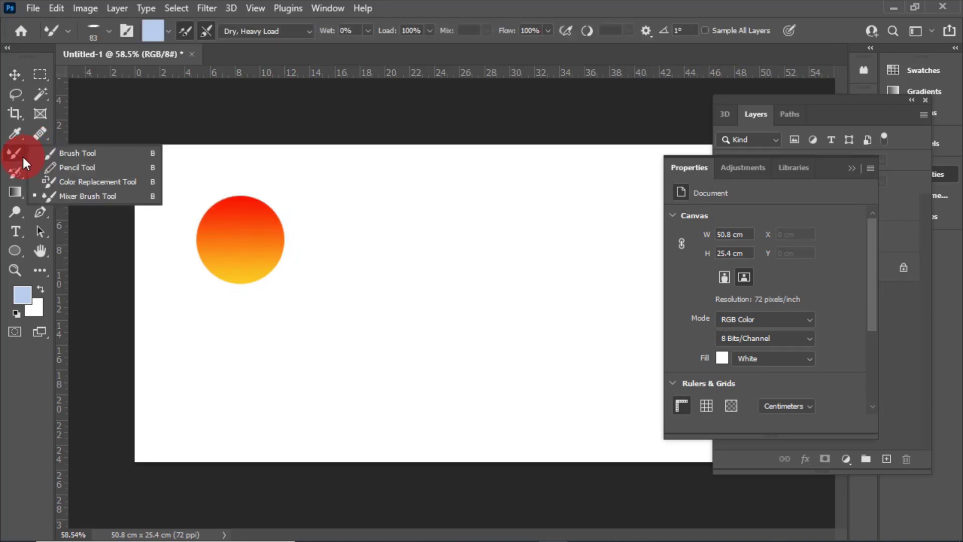
{"action": "left_click", "coordinate": [100, 197]}
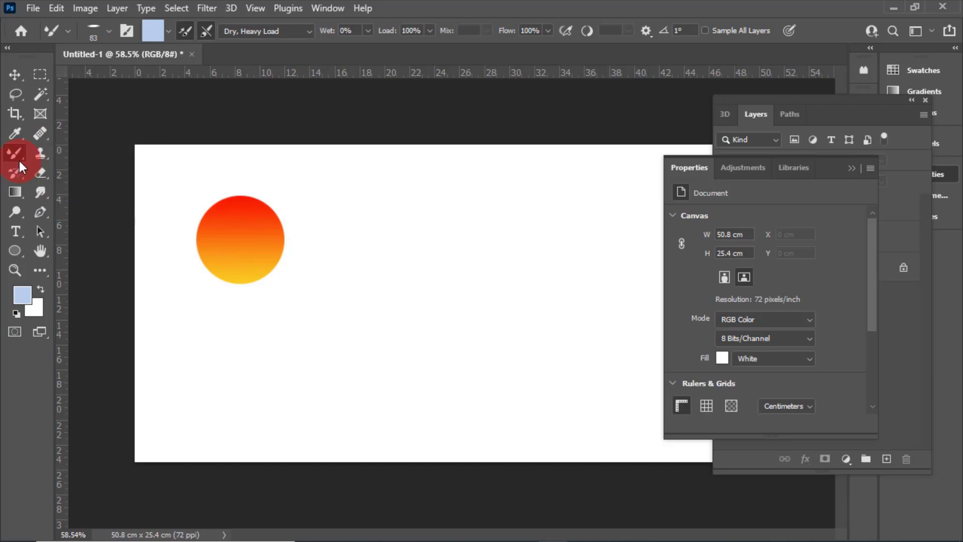
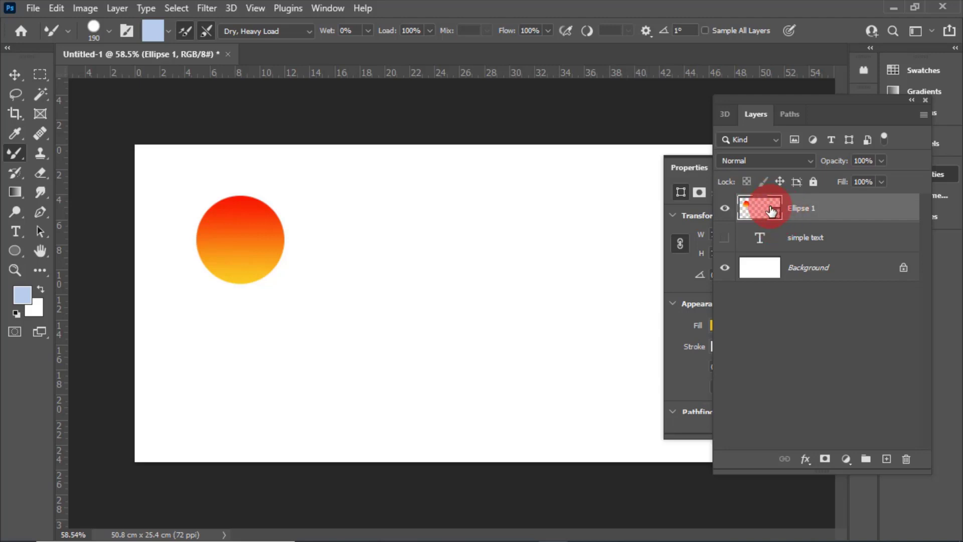
- Duplicate the Ellipse 1 gradient circle, then hide the original and move it below simple text
{"action": "double_click", "coordinate": [771, 210]}
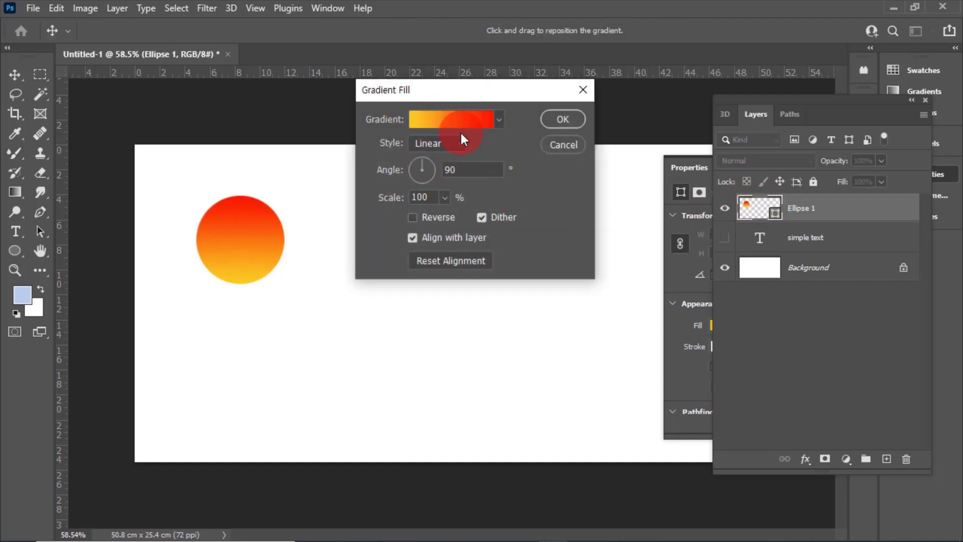
{"action": "left_click", "coordinate": [579, 143]}
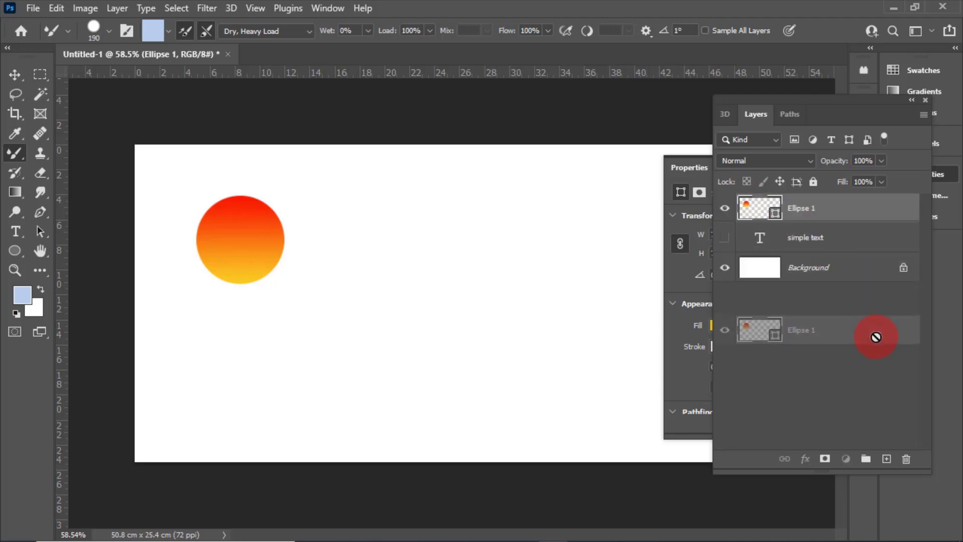
{"action": "left_click_drag", "start_coordinate": [761, 210], "coordinate": [886, 458]}
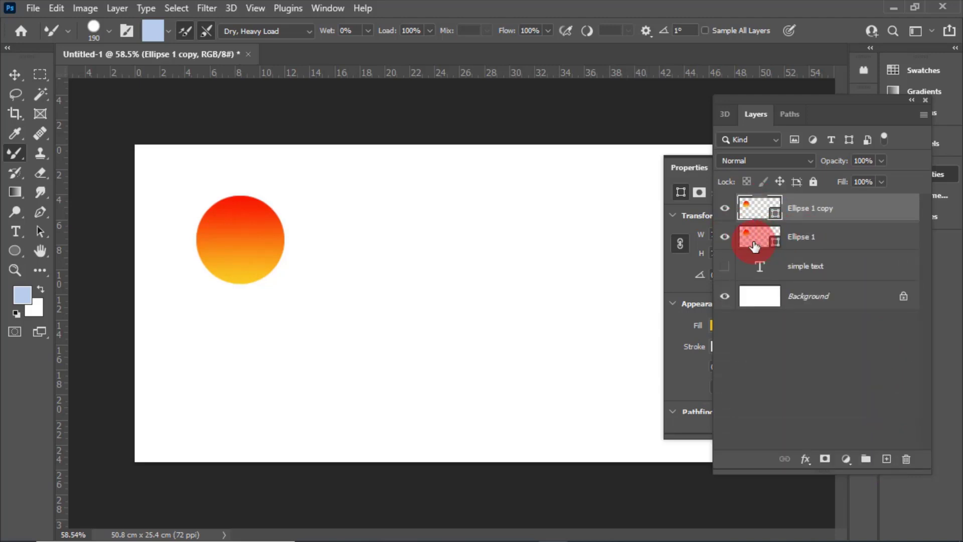
{"action": "left_click", "coordinate": [725, 236]}
{"action": "mouse_move", "coordinate": [757, 237]}
{"action": "left_mouse_down"}
{"action": "mouse_move", "coordinate": [770, 280]}
{"action": "mouse_move", "coordinate": [762, 318]}
{"action": "left_mouse_up"}
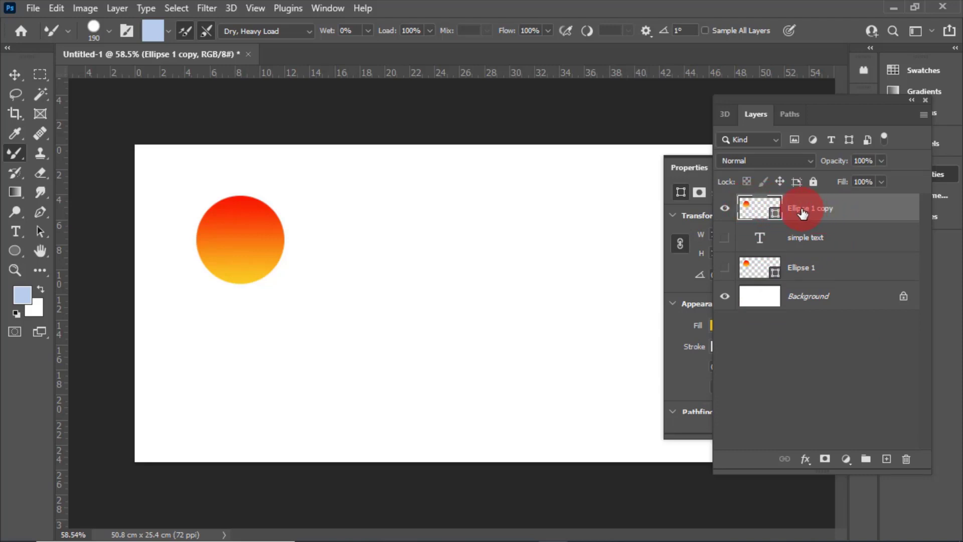
- Rasterize the Ellipse 1 copy layer
{"action": "left_click", "coordinate": [827, 216]}
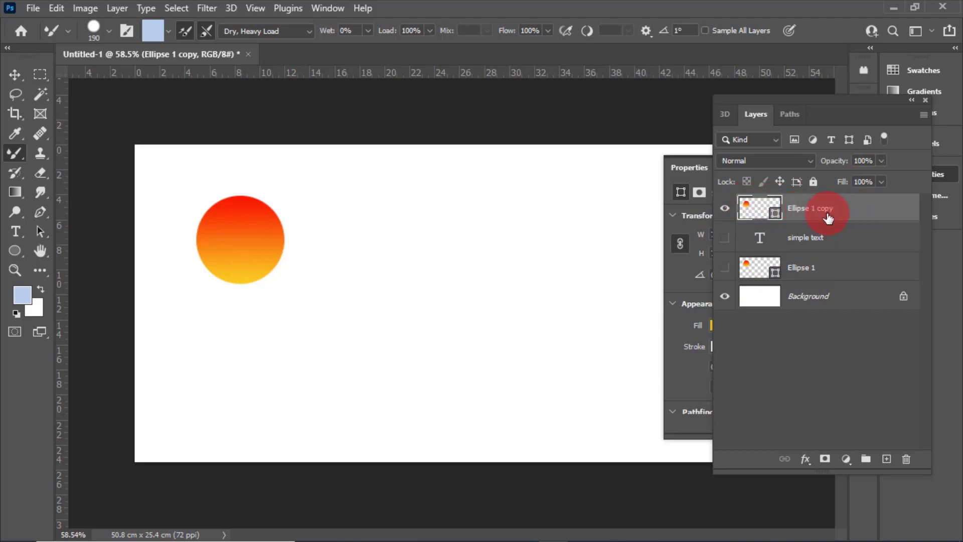
{"action": "right_click", "coordinate": [857, 214]}
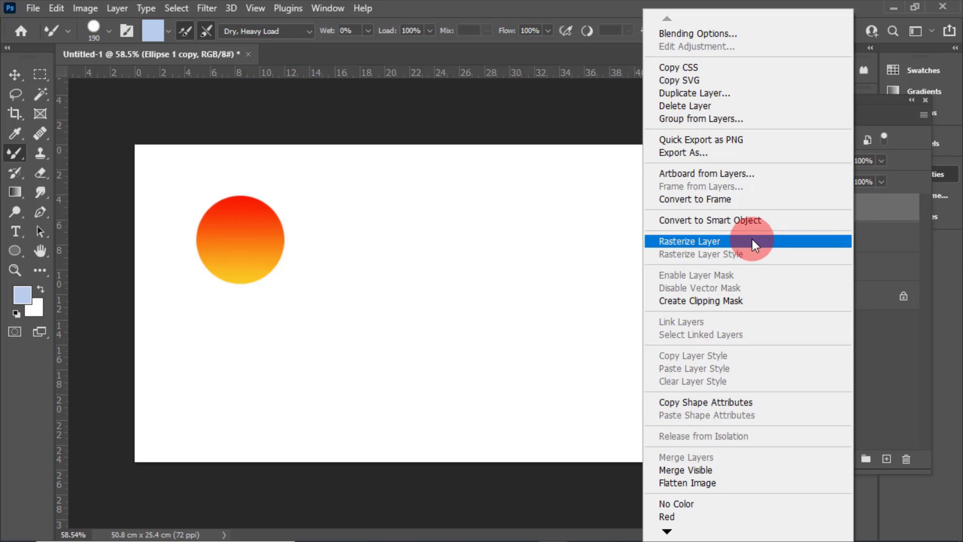
{"action": "left_click", "coordinate": [752, 241]}
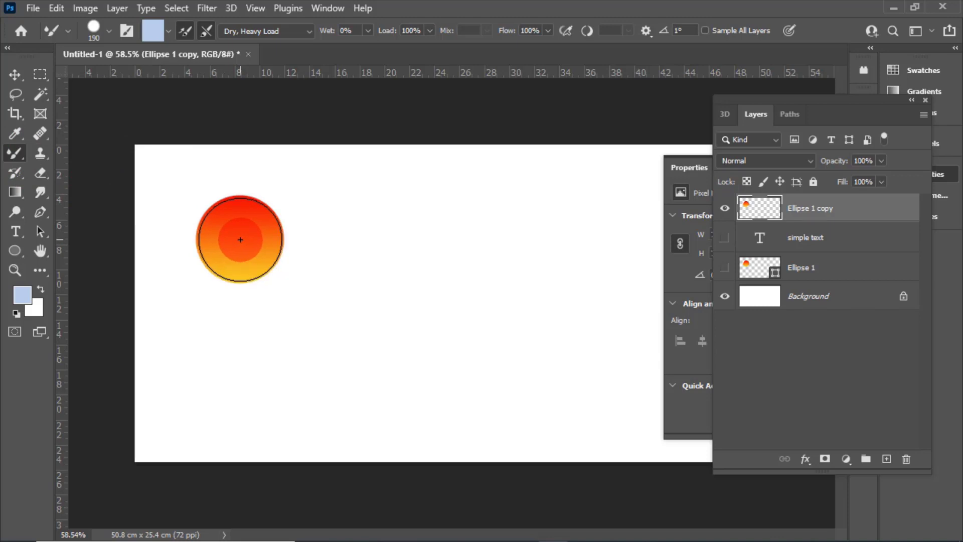
- Keep Ellipse 1 hidden and select the Ellipse 1 copy layer for painting
{"action": "left_click", "coordinate": [758, 266]}
{"action": "left_click", "coordinate": [725, 268]}
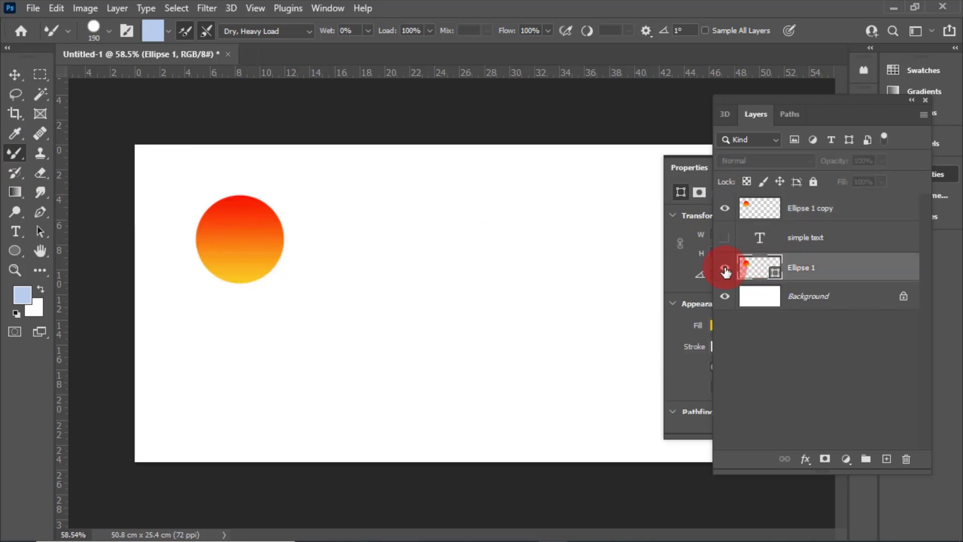
{"action": "left_click", "coordinate": [785, 267]}
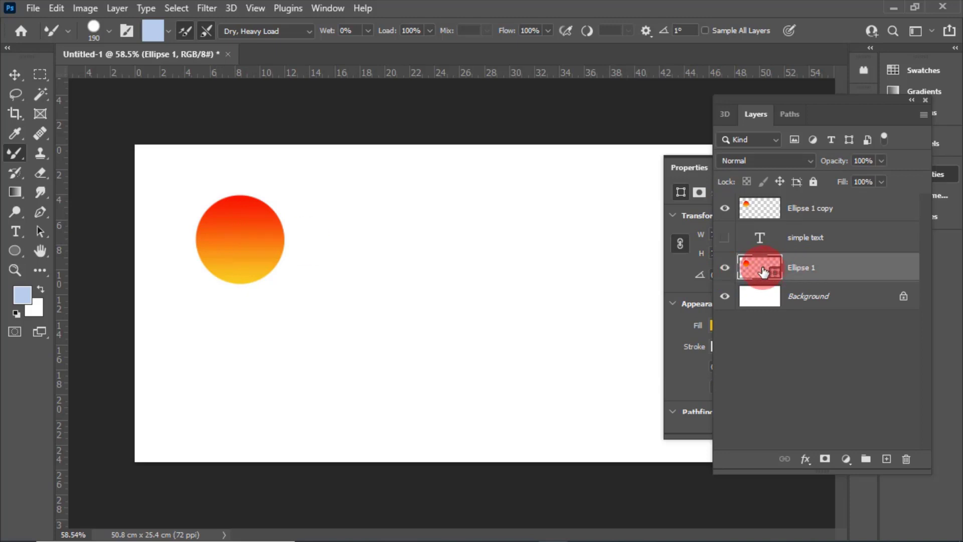
{"action": "left_click", "coordinate": [725, 267]}
{"action": "left_click", "coordinate": [760, 208]}
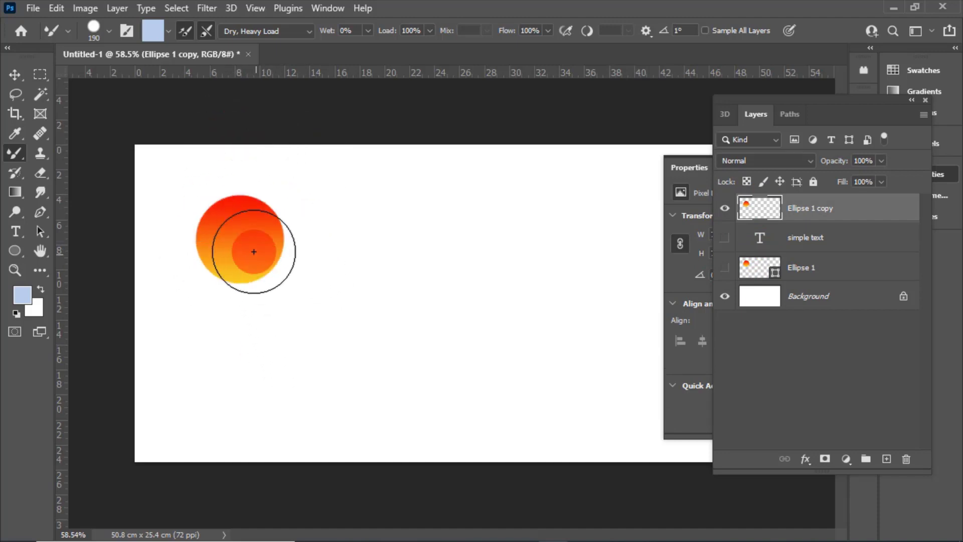
- Set the mixer brush to Dry, Heavy Load and sample the circle's red-orange colours
{"action": "left_click", "coordinate": [107, 30]}
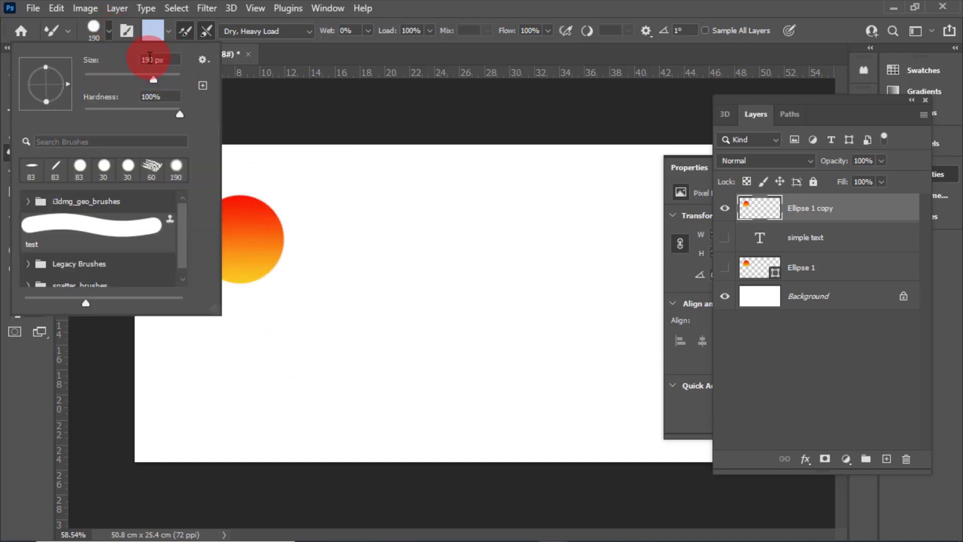
{"action": "left_click_drag", "start_coordinate": [153, 64], "coordinate": [163, 66]}
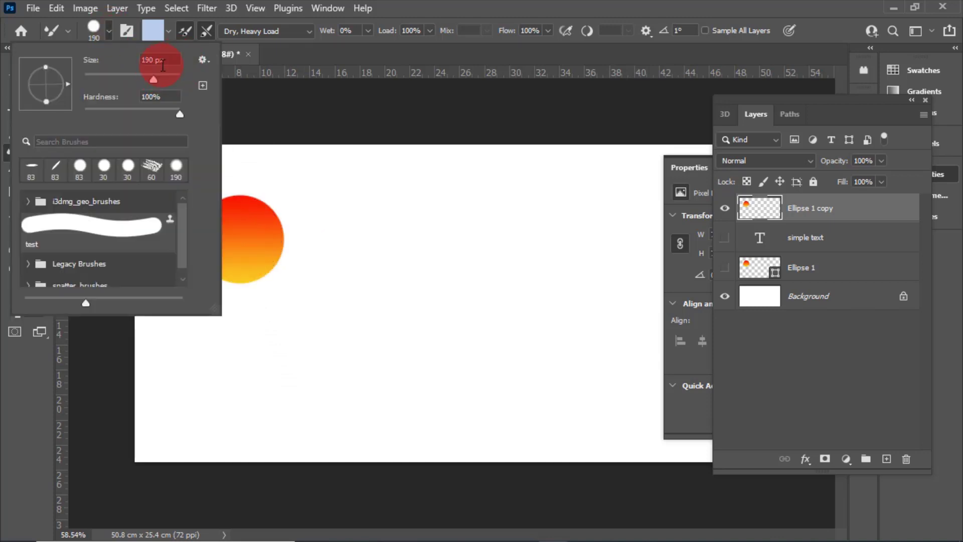
{"action": "left_click", "coordinate": [409, 12]}
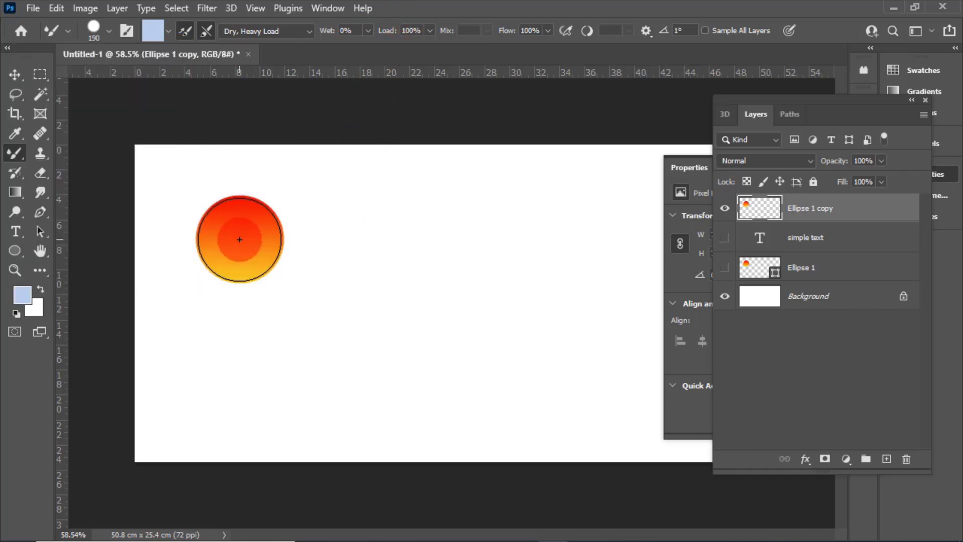
{"action": "left_click", "coordinate": [46, 193]}
{"action": "left_click", "coordinate": [239, 238], "text": "alt"}
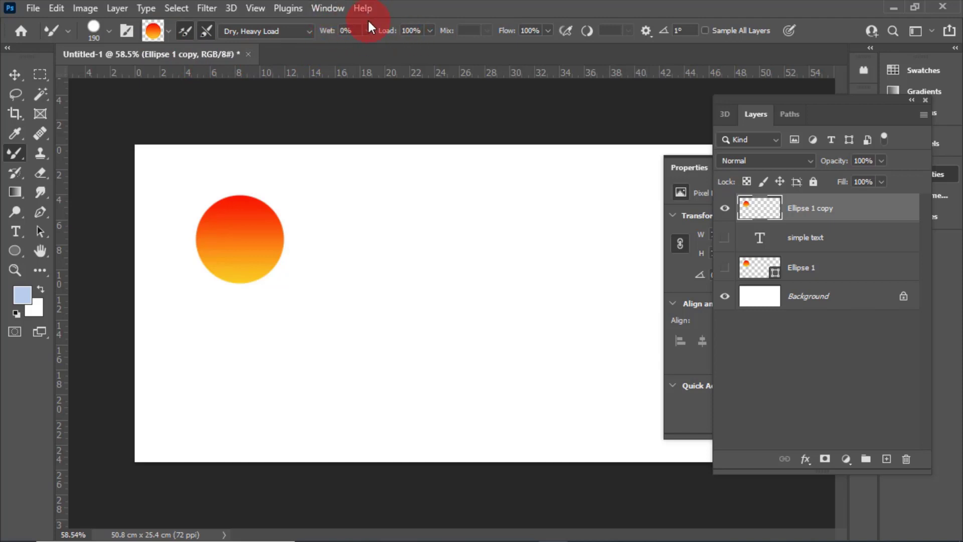
- Paint a thick red-yellow test stroke across the canvas, then undo it
{"action": "left_click_drag", "start_coordinate": [534, 33], "coordinate": [543, 32]}
{"action": "left_click", "coordinate": [211, 397]}
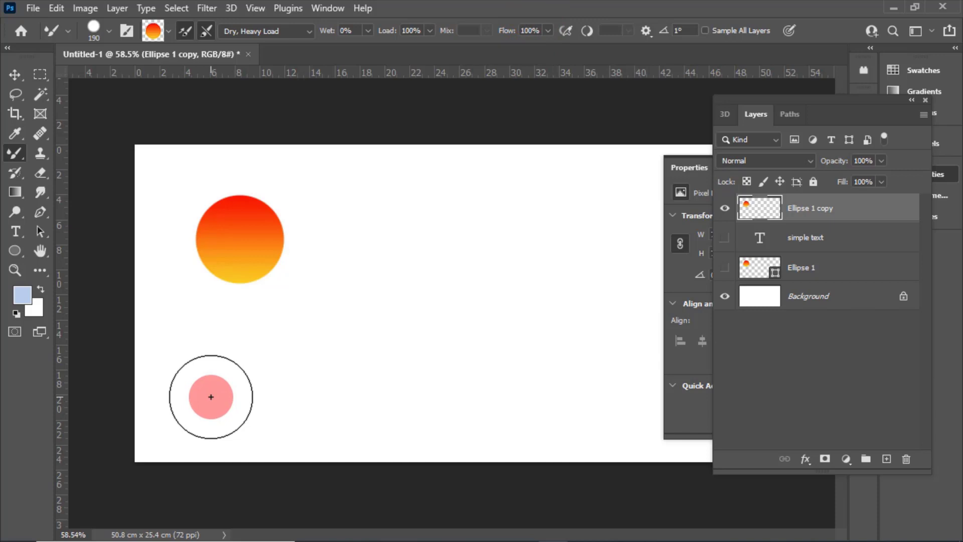
{"action": "mouse_move", "coordinate": [210, 397]}
{"action": "left_mouse_down"}
{"action": "mouse_move", "coordinate": [355, 319]}
{"action": "mouse_move", "coordinate": [484, 314]}
{"action": "left_mouse_up"}
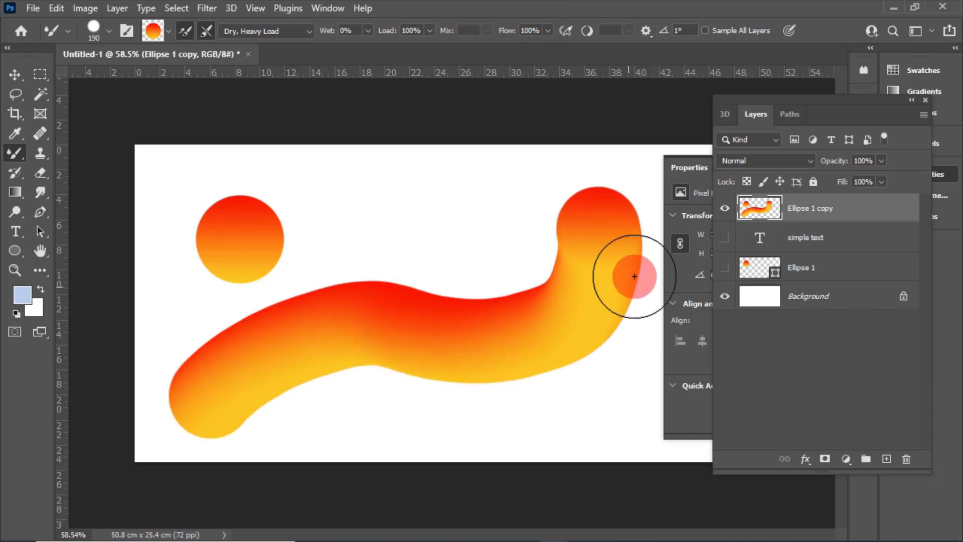
{"action": "key", "text": "ctrl+z"}
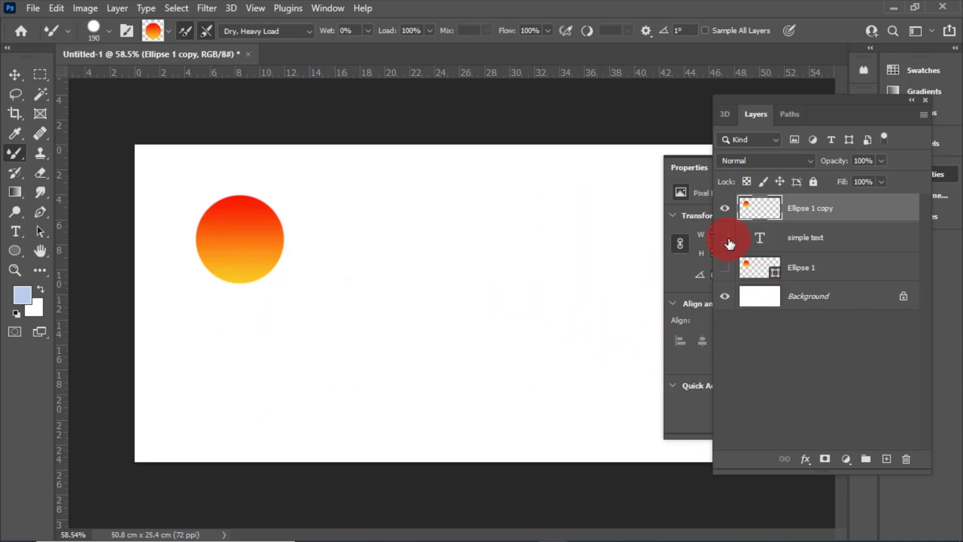
{"action": "left_click", "coordinate": [762, 240]}
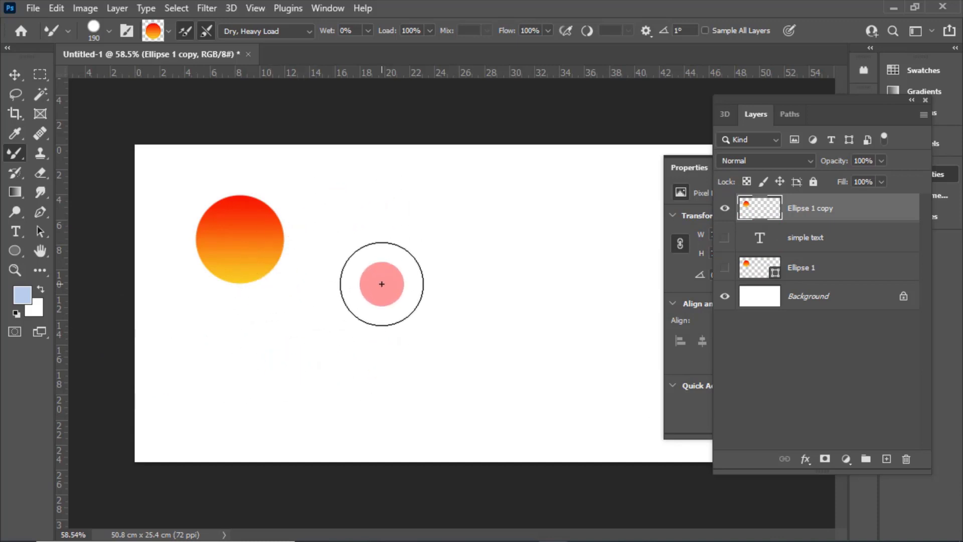
- Reduce the mixer brush to 58 px, then paint and undo two thinner test strokes
{"action": "left_click", "coordinate": [109, 32]}
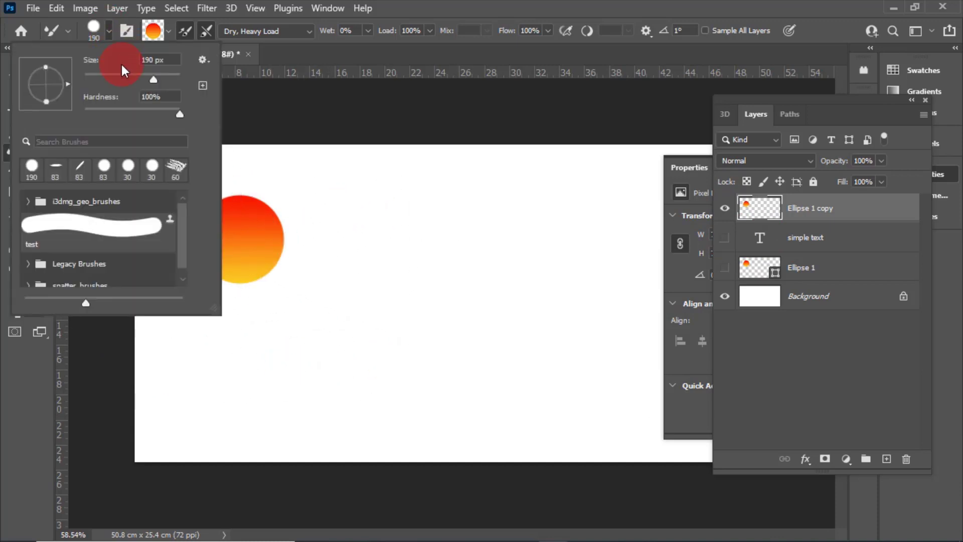
{"action": "left_click_drag", "start_coordinate": [116, 80], "coordinate": [111, 80]}
{"action": "left_click", "coordinate": [350, 97]}
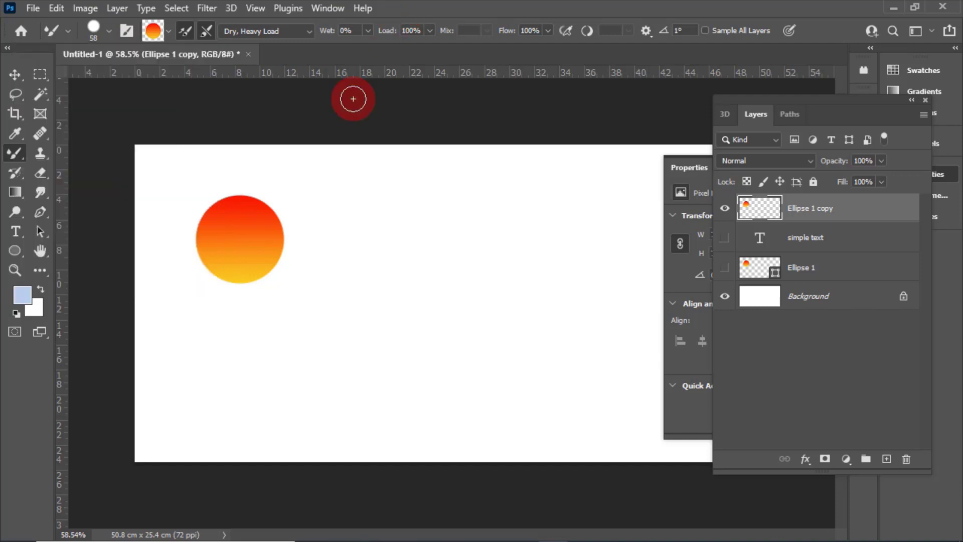
{"action": "mouse_move", "coordinate": [202, 365]}
{"action": "left_mouse_down"}
{"action": "mouse_move", "coordinate": [360, 286]}
{"action": "mouse_move", "coordinate": [661, 250]}
{"action": "left_mouse_up"}
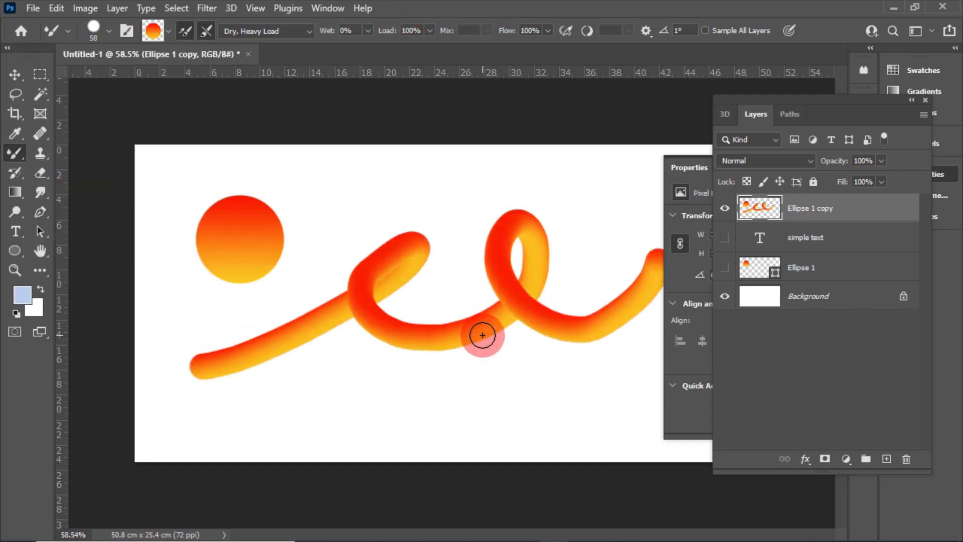
{"action": "key", "text": "ctrl+z"}
{"action": "mouse_move", "coordinate": [217, 387]}
{"action": "left_mouse_down"}
{"action": "mouse_move", "coordinate": [469, 327]}
{"action": "mouse_move", "coordinate": [558, 357]}
{"action": "left_mouse_up"}
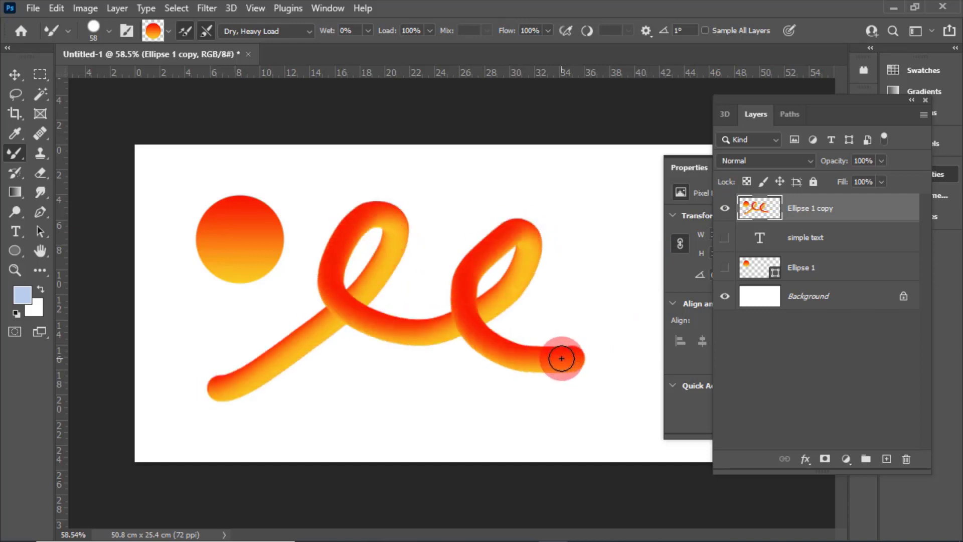
{"action": "key", "text": "ctrl+z"}
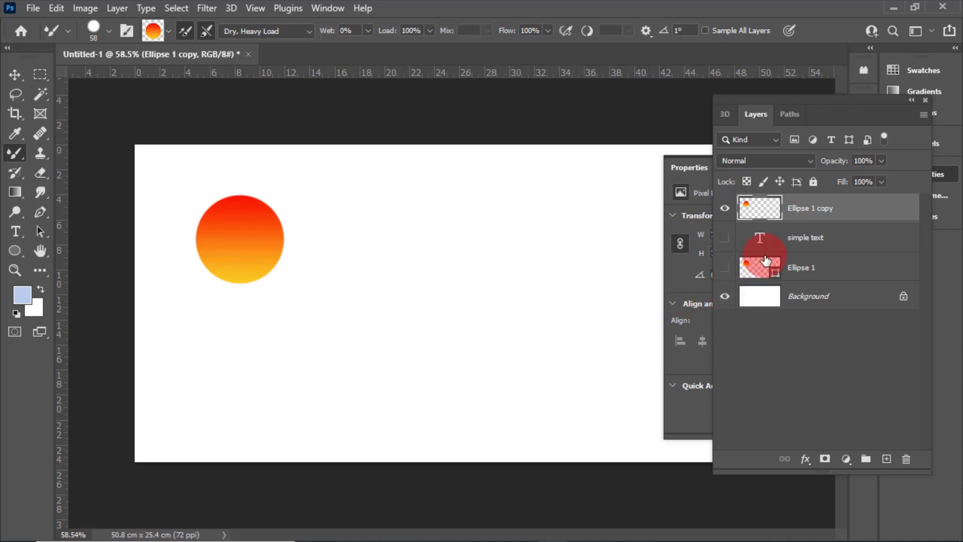
- Hide the gradient circle layer and add a new empty Layer 1
{"action": "left_click", "coordinate": [790, 114]}
{"action": "left_click", "coordinate": [772, 131]}
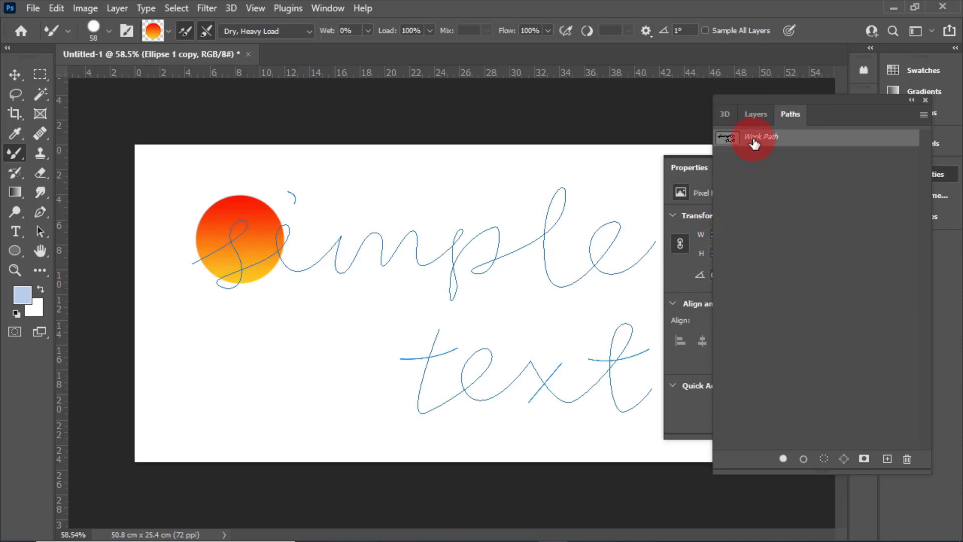
{"action": "left_click", "coordinate": [756, 114]}
{"action": "left_click", "coordinate": [725, 208]}
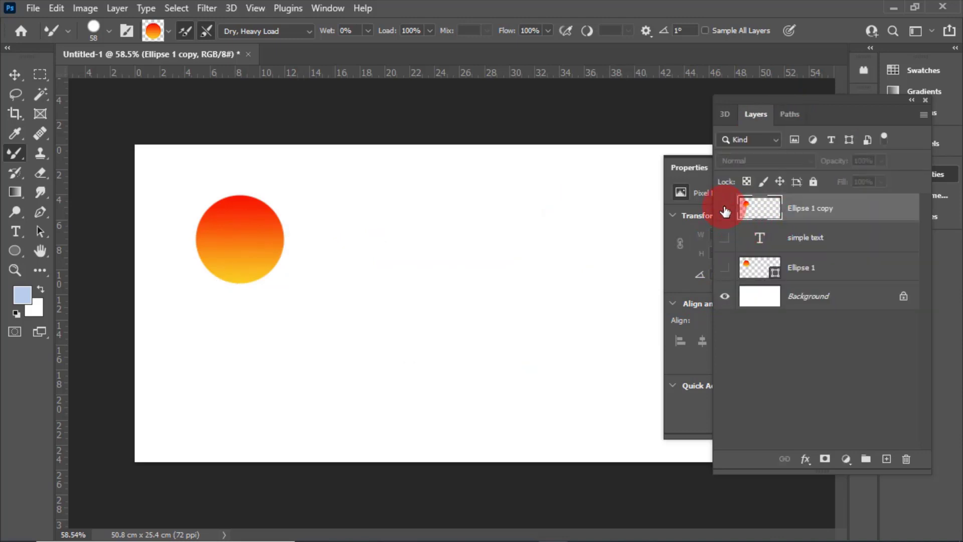
{"action": "left_click", "coordinate": [886, 460]}
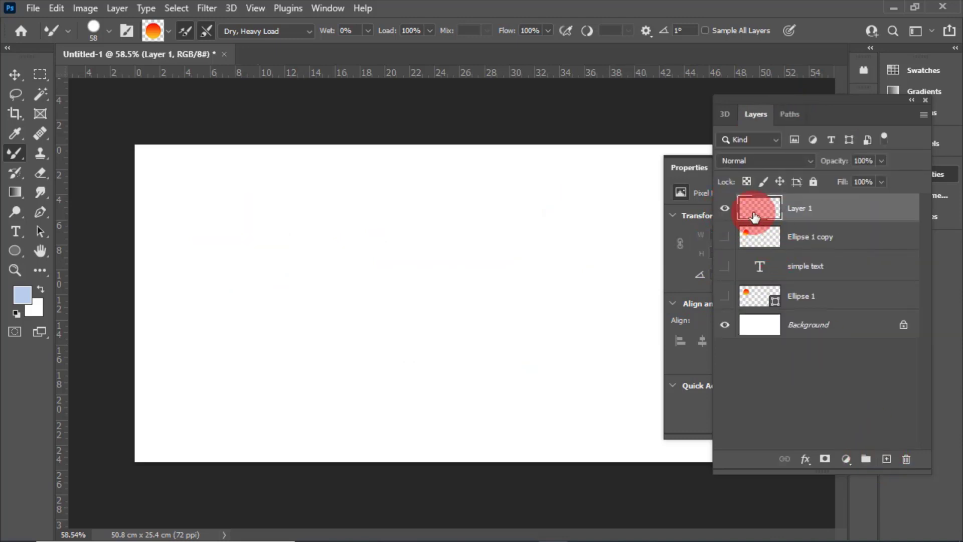
- Select the entire 'simple text' work path with the Path Selection Tool
{"action": "left_click", "coordinate": [789, 115]}
{"action": "left_click", "coordinate": [730, 141]}
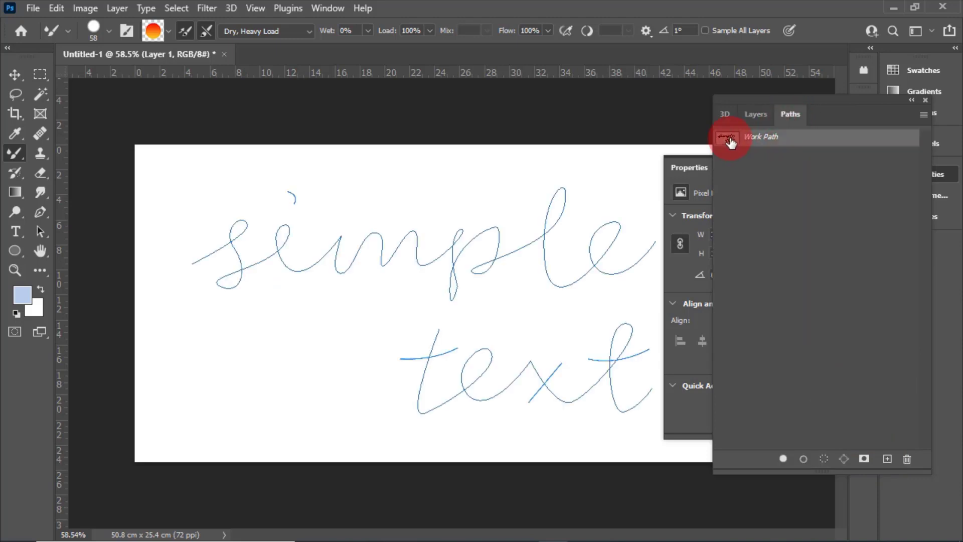
{"action": "left_click", "coordinate": [41, 233]}
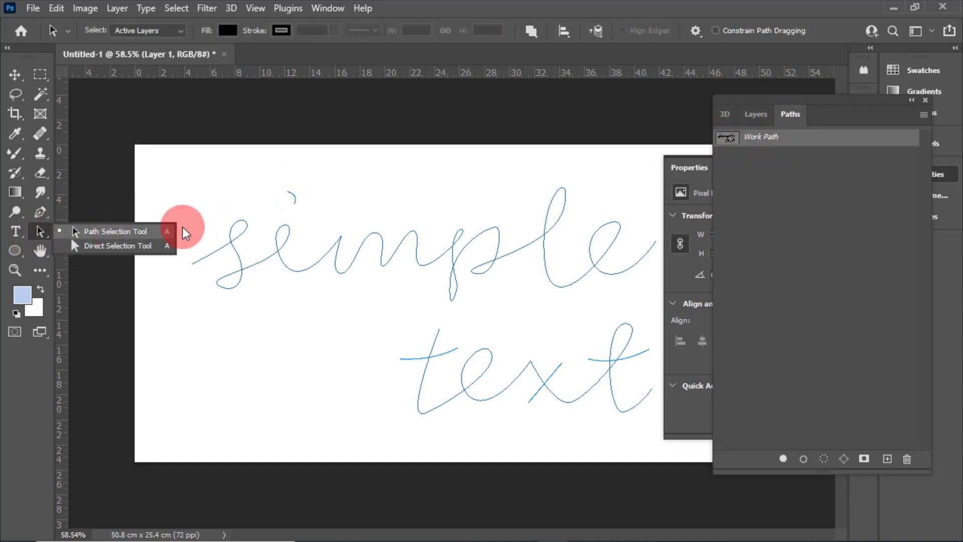
{"action": "mouse_move", "coordinate": [157, 168]}
{"action": "left_mouse_down"}
{"action": "mouse_move", "coordinate": [702, 441]}
{"action": "mouse_move", "coordinate": [646, 462]}
{"action": "left_mouse_up"}
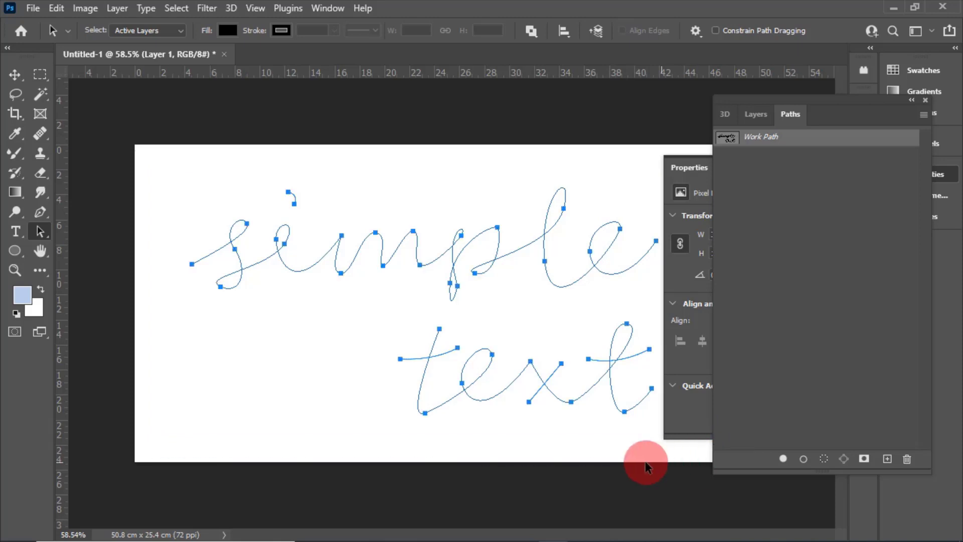
- Stroke the 'simple text' path using the Mixer Brush Tool, then deselect the path
{"action": "right_click", "coordinate": [454, 271]}
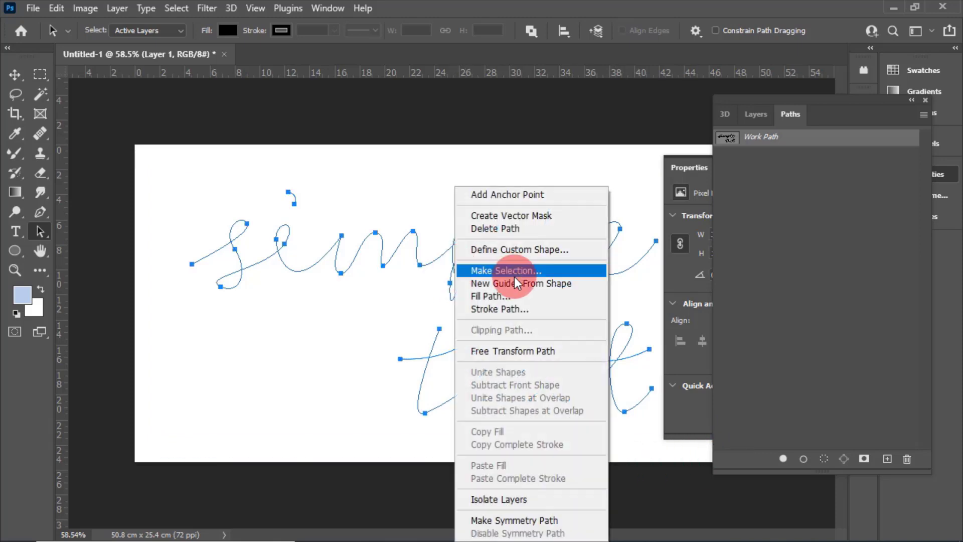
{"action": "left_click", "coordinate": [520, 315]}
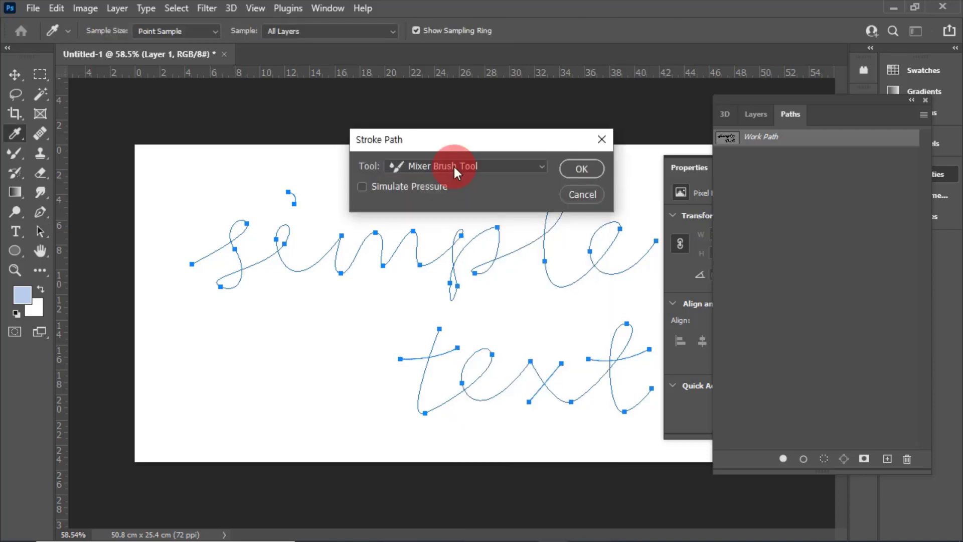
{"action": "left_click", "coordinate": [453, 167]}
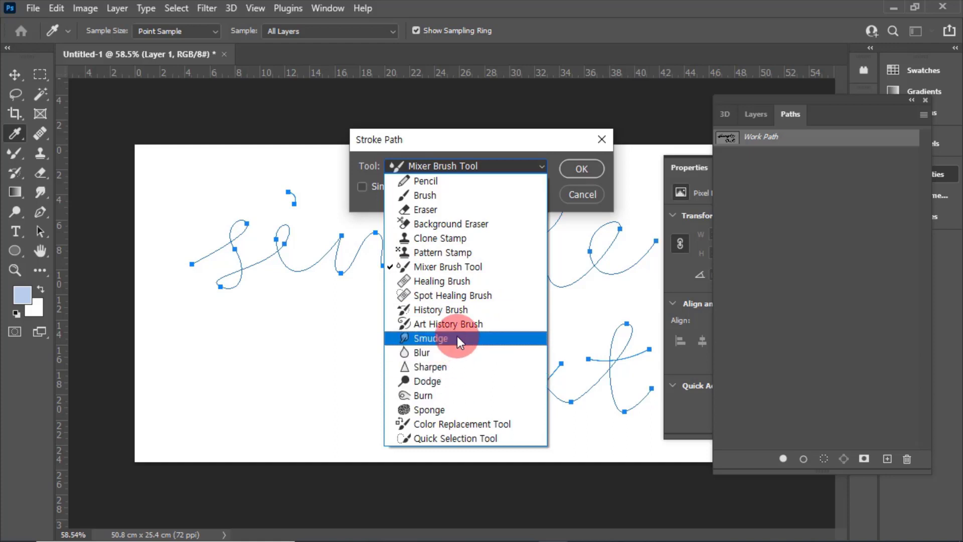
{"action": "left_click", "coordinate": [453, 266]}
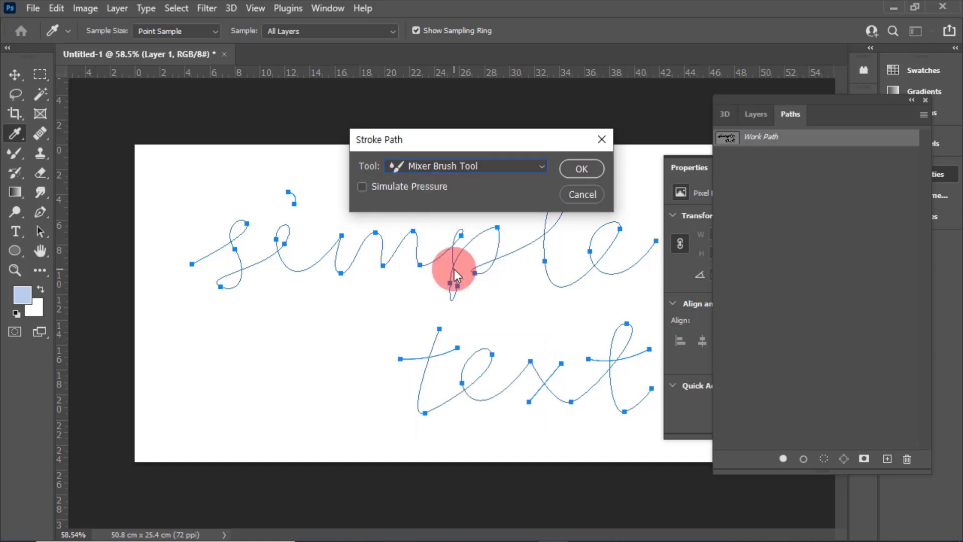
{"action": "left_click", "coordinate": [570, 171]}
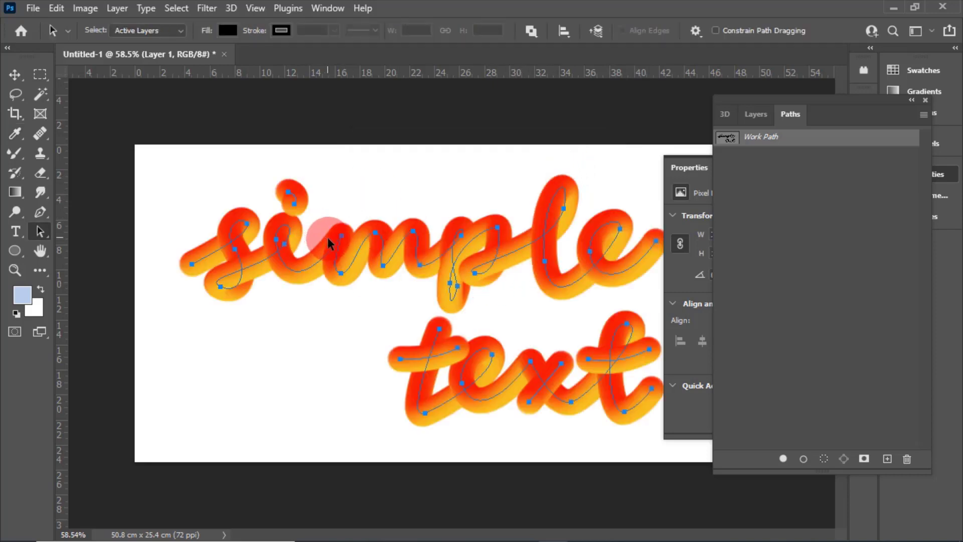
{"action": "left_click", "coordinate": [691, 216]}
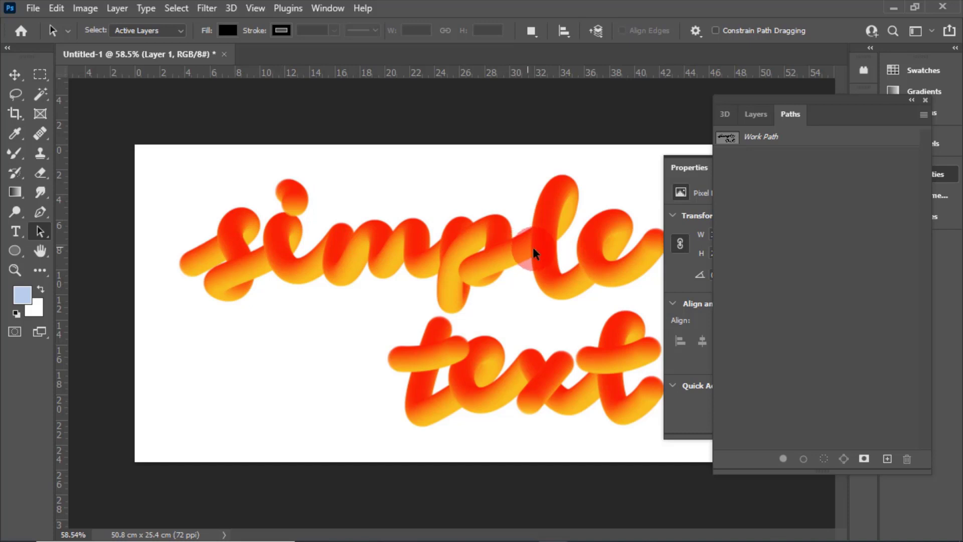
- Undo the thick stroke and reselect the work path to show its outline
{"action": "left_click", "coordinate": [767, 149]}
{"action": "left_click_drag", "start_coordinate": [767, 154], "coordinate": [783, 137]}
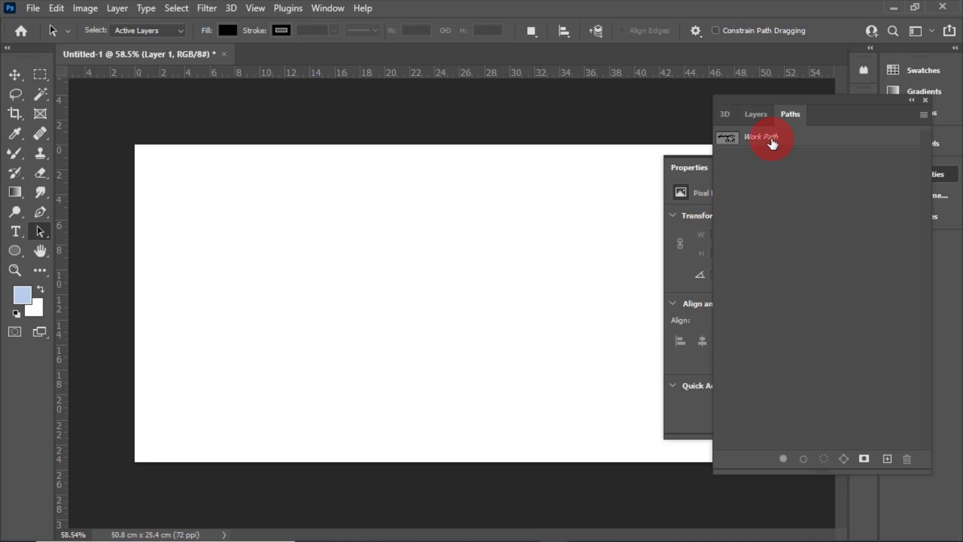
{"action": "left_click", "coordinate": [774, 140]}
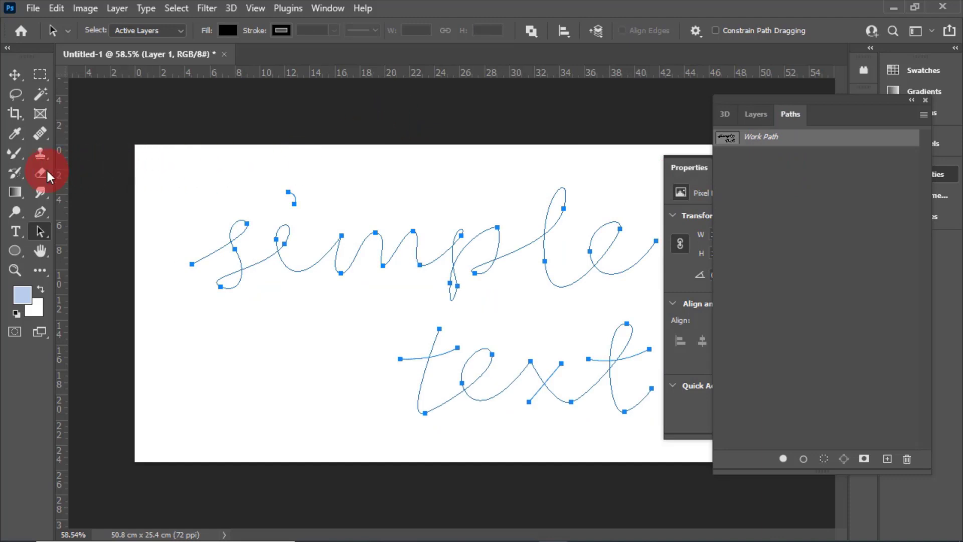
- Shrink the mixer brush size from 58 to 25 px
{"action": "left_click", "coordinate": [14, 157]}
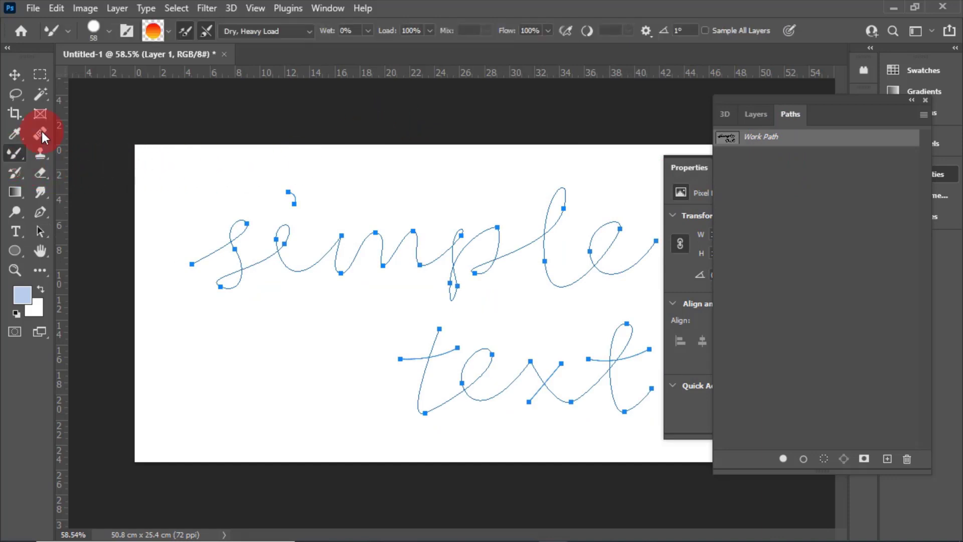
{"action": "left_click", "coordinate": [100, 31]}
{"action": "left_click_drag", "start_coordinate": [111, 85], "coordinate": [95, 81]}
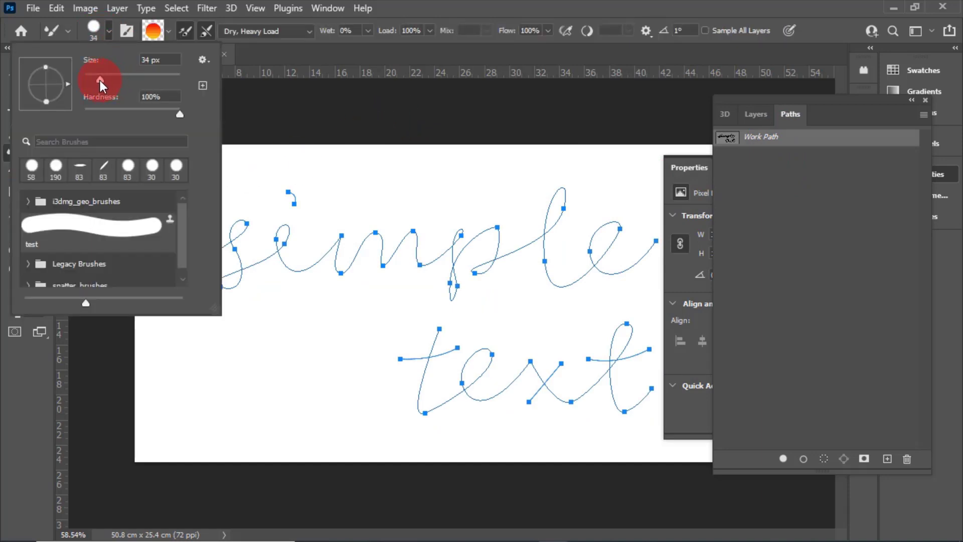
{"action": "left_click", "coordinate": [431, 7]}
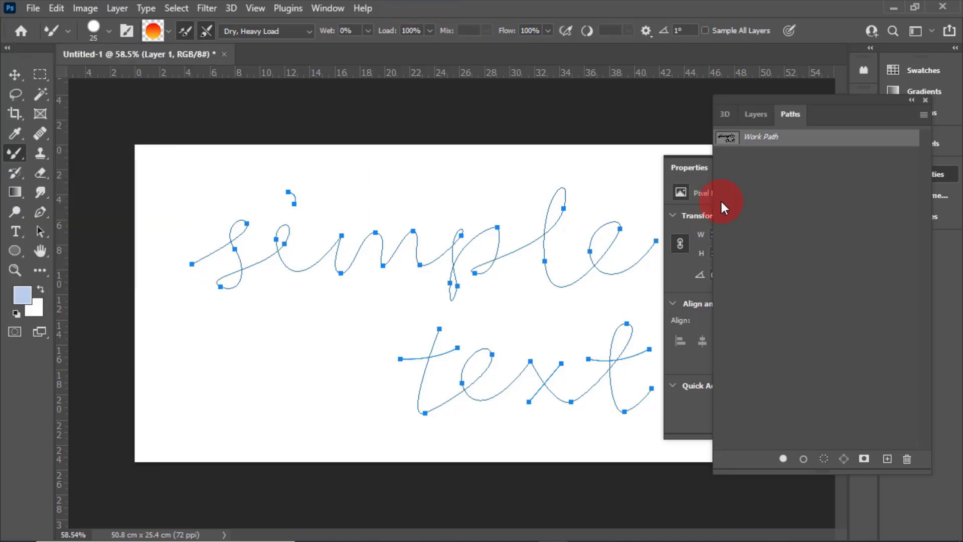
- Stroke the 'simple text' path again with the 25 px mixer brush and deselect it
{"action": "left_click", "coordinate": [41, 234]}
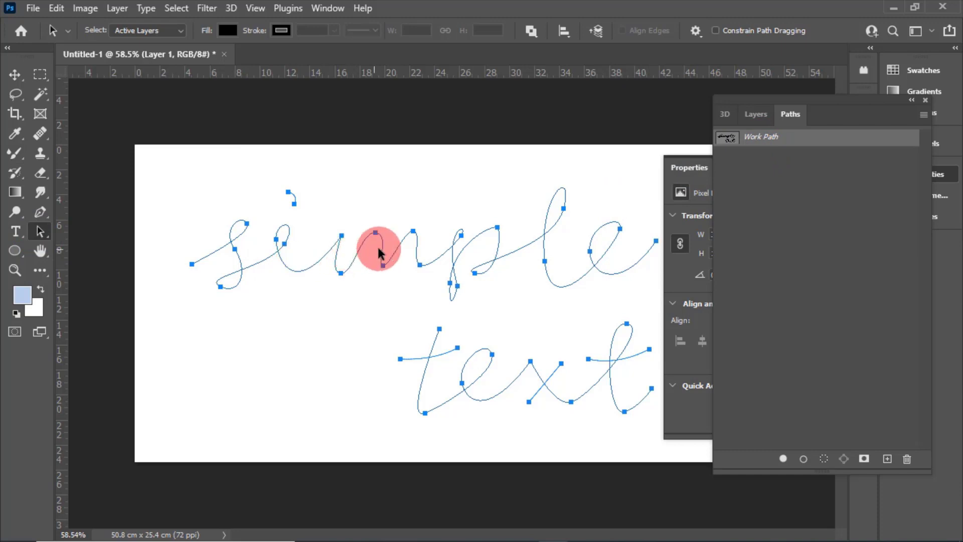
{"action": "right_click", "coordinate": [387, 232]}
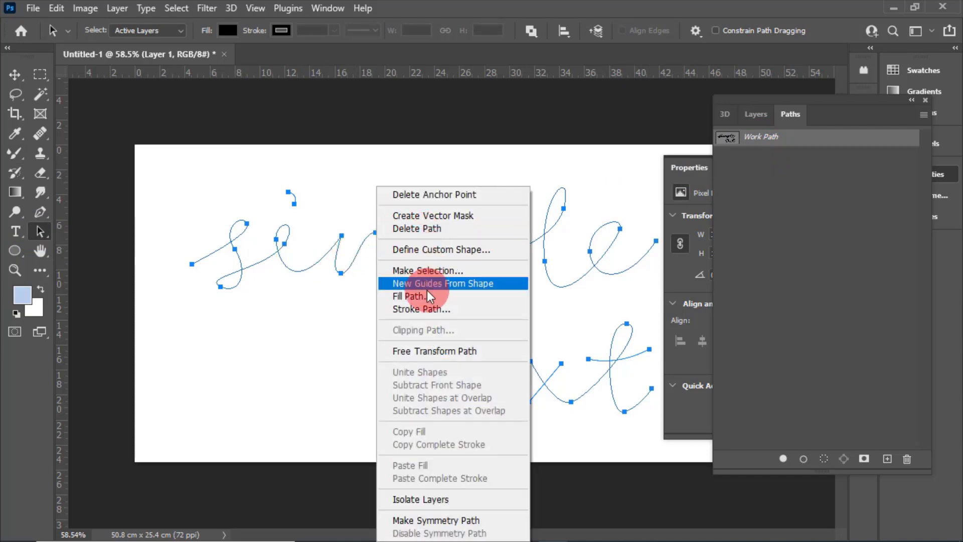
{"action": "left_click", "coordinate": [431, 308]}
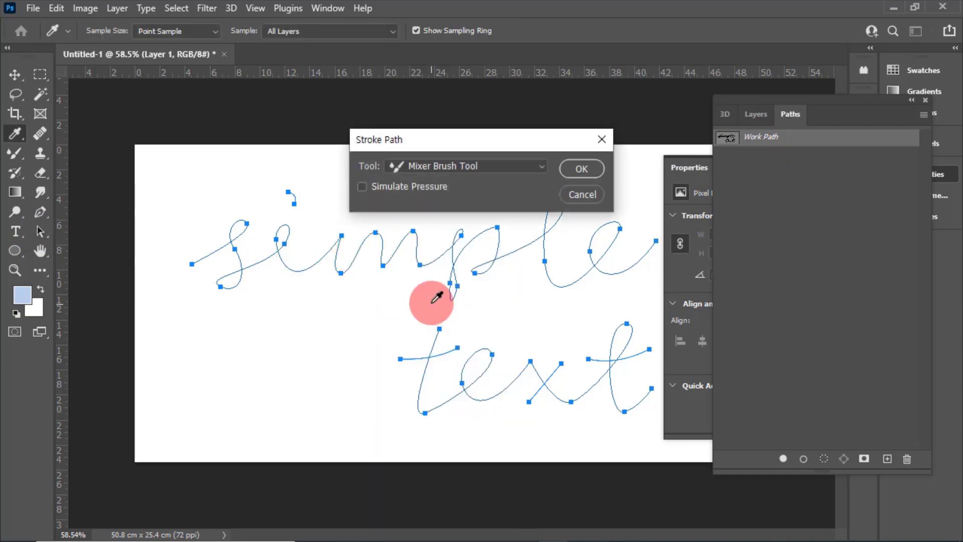
{"action": "left_click", "coordinate": [592, 168]}
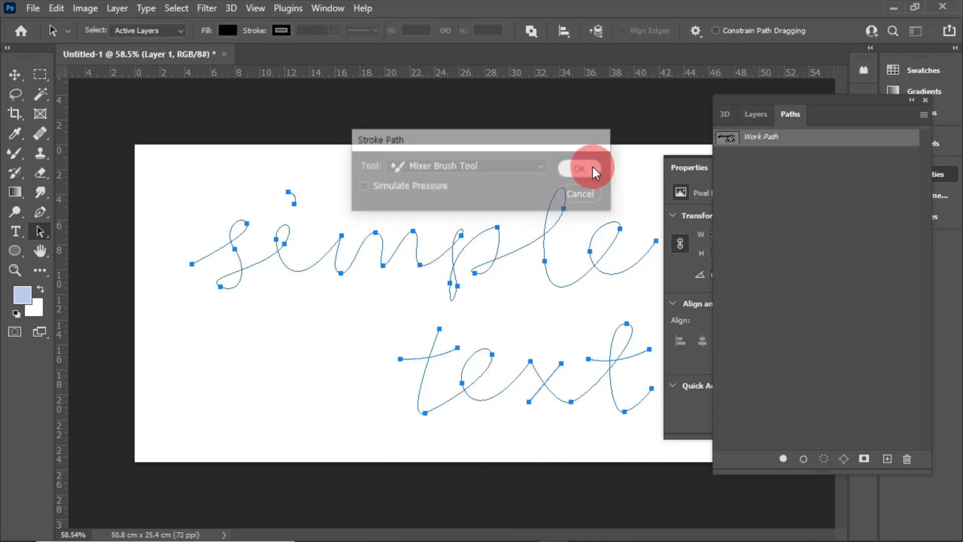
{"action": "left_click", "coordinate": [15, 74]}
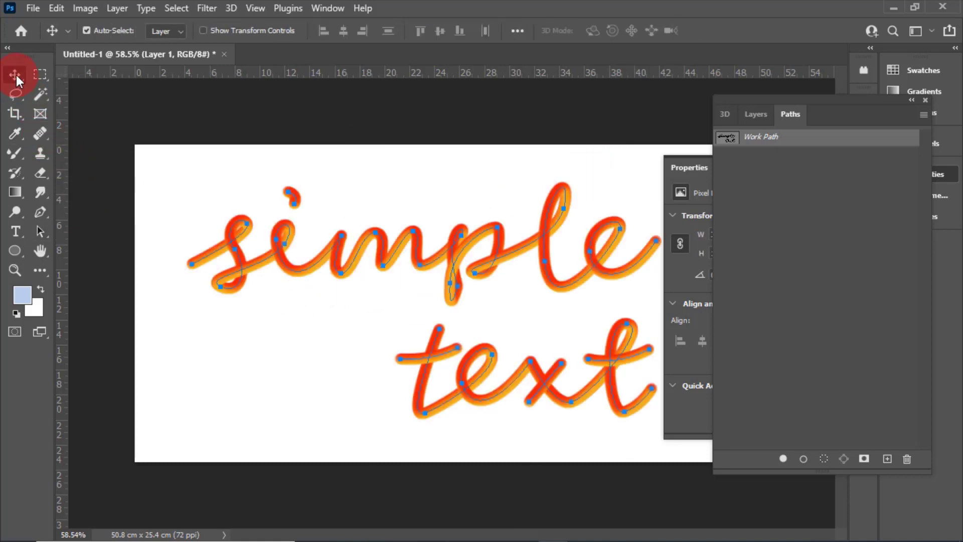
{"action": "left_click", "coordinate": [783, 258]}
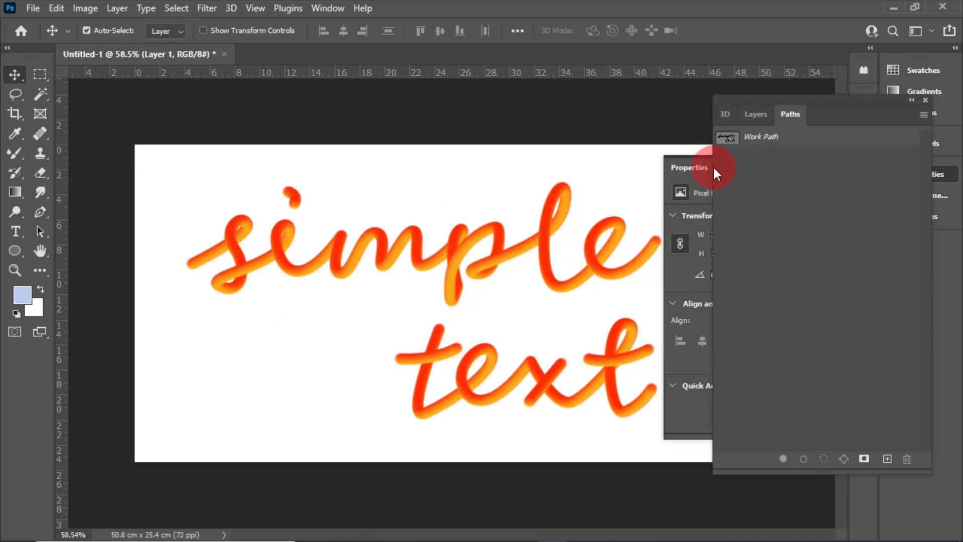
- Briefly try the Type tool, then undo the thinner gradient stroke
{"action": "left_click", "coordinate": [700, 158]}
{"action": "left_click", "coordinate": [850, 166]}
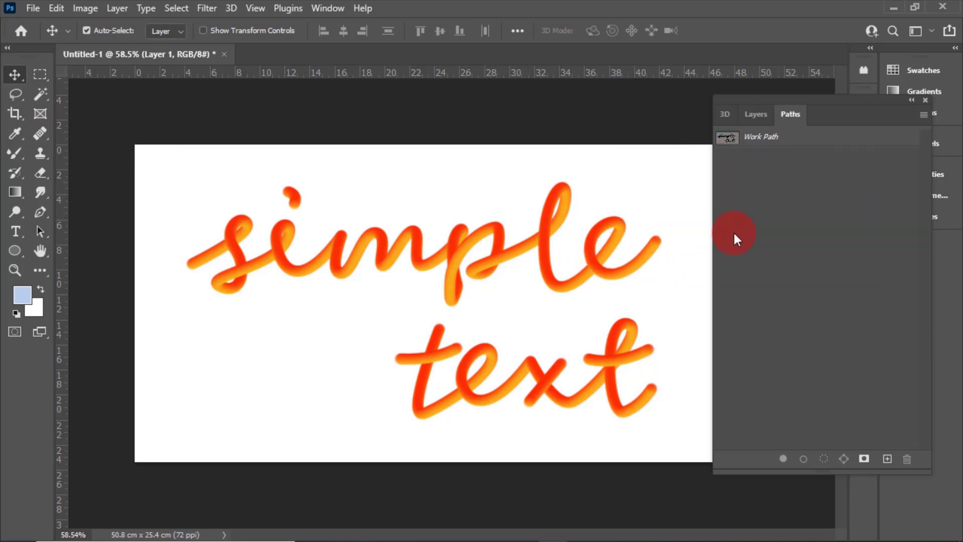
{"action": "left_click_drag", "start_coordinate": [734, 234], "coordinate": [536, 264]}
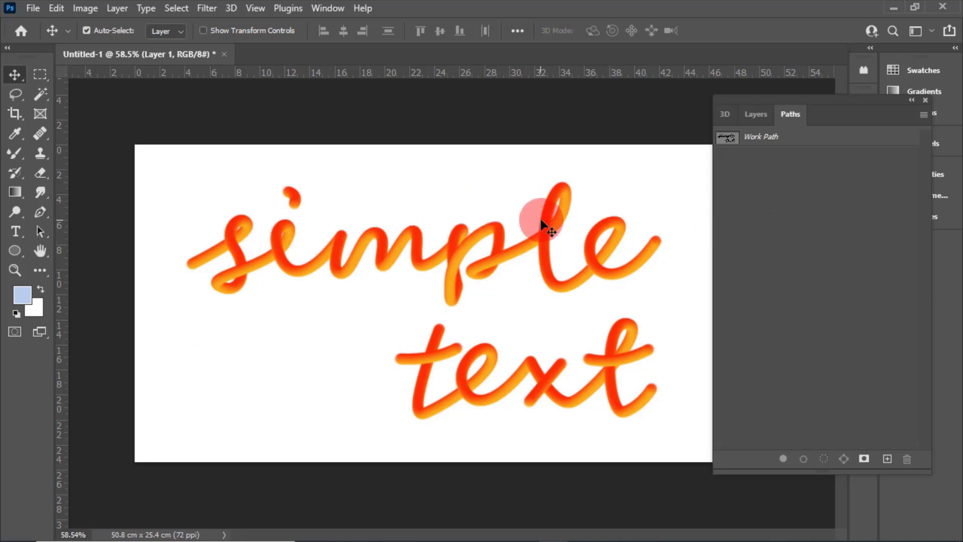
{"action": "left_click", "coordinate": [15, 232]}
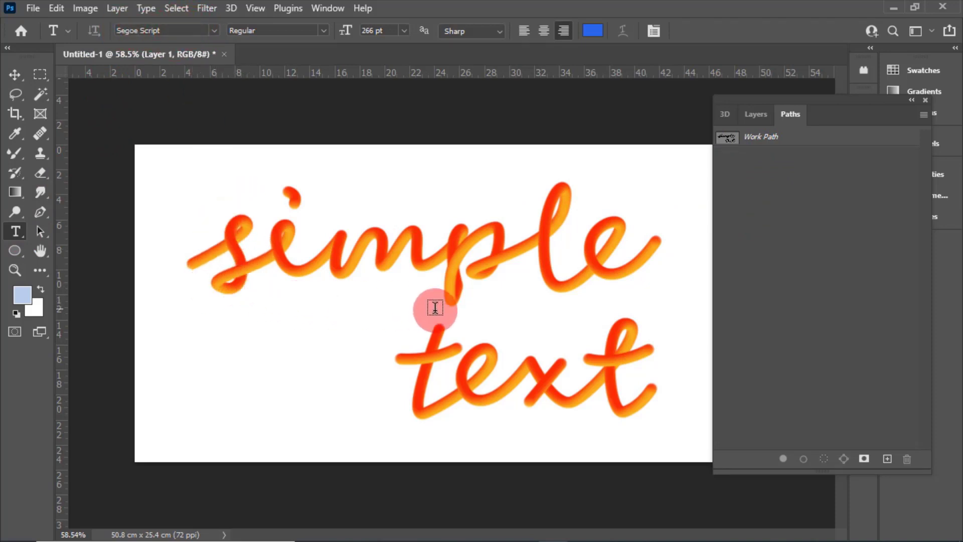
{"action": "left_click", "coordinate": [15, 76]}
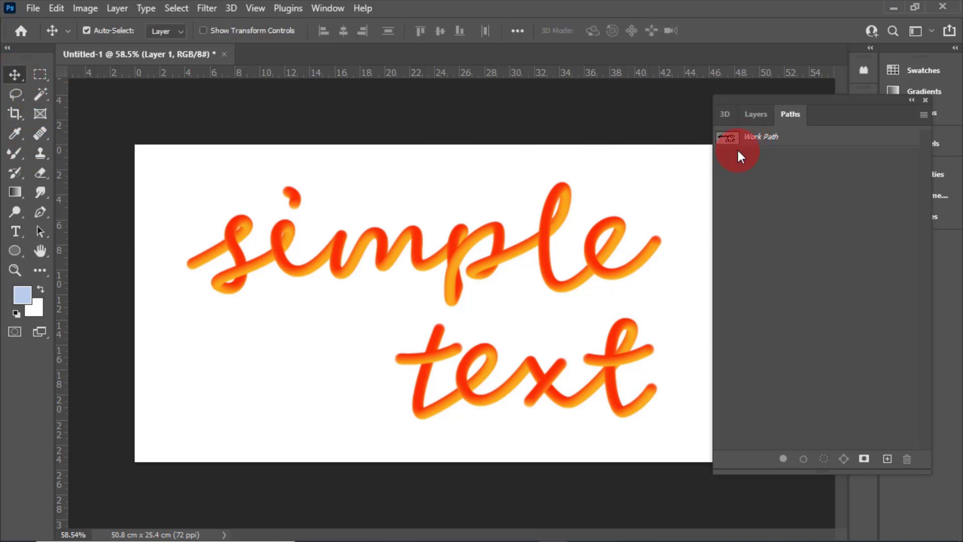
{"action": "key", "text": "ctrl+z"}
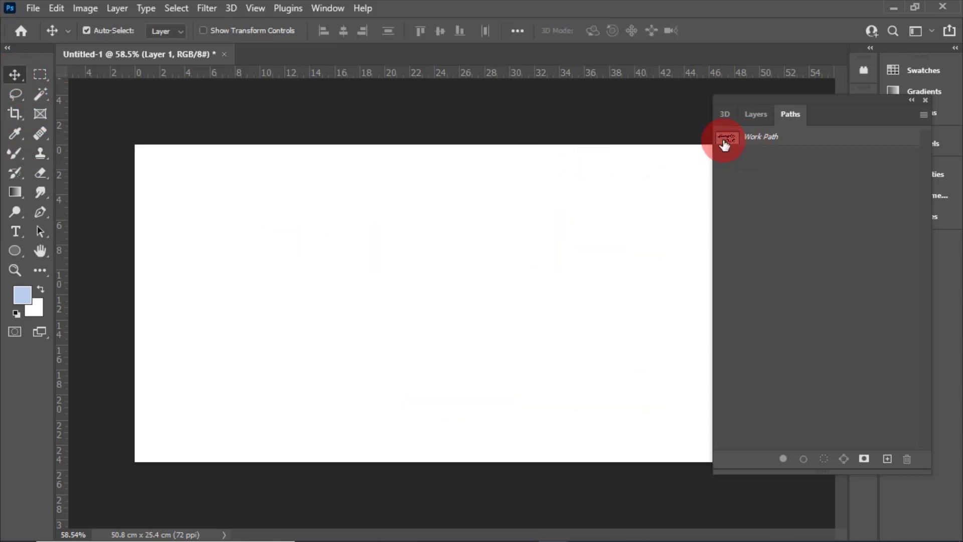
- Reshape the opening 's' of the work path with the Direct Selection Tool
{"action": "left_click", "coordinate": [726, 141]}
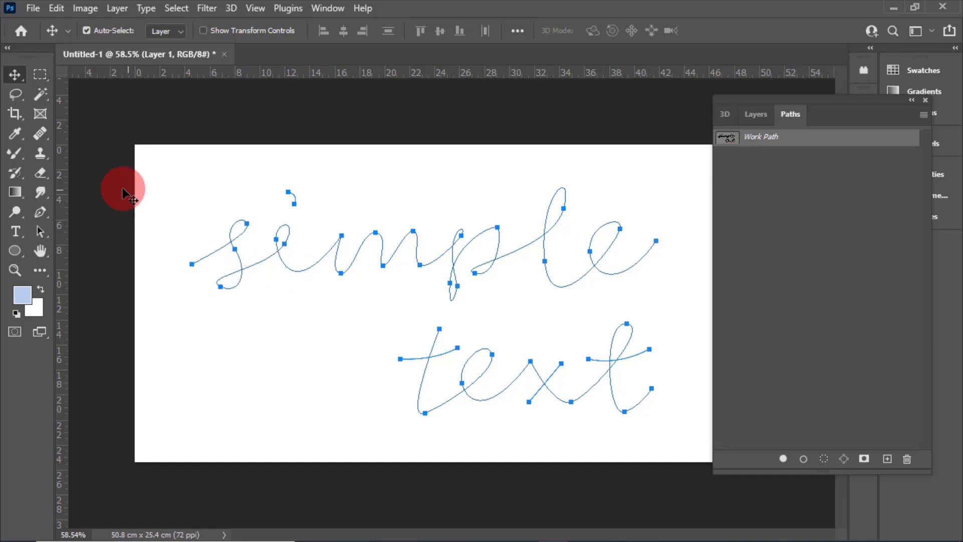
{"action": "left_click", "coordinate": [41, 233]}
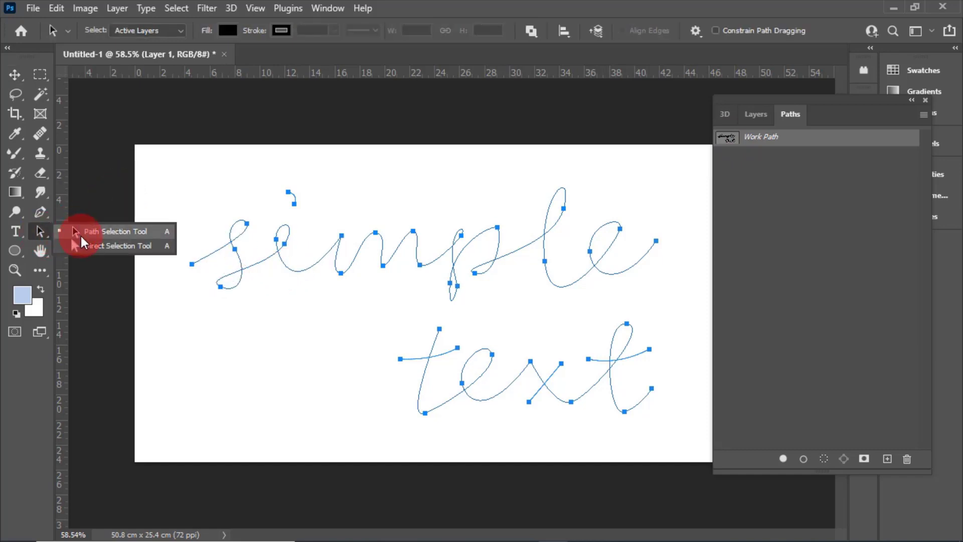
{"action": "left_click", "coordinate": [89, 247]}
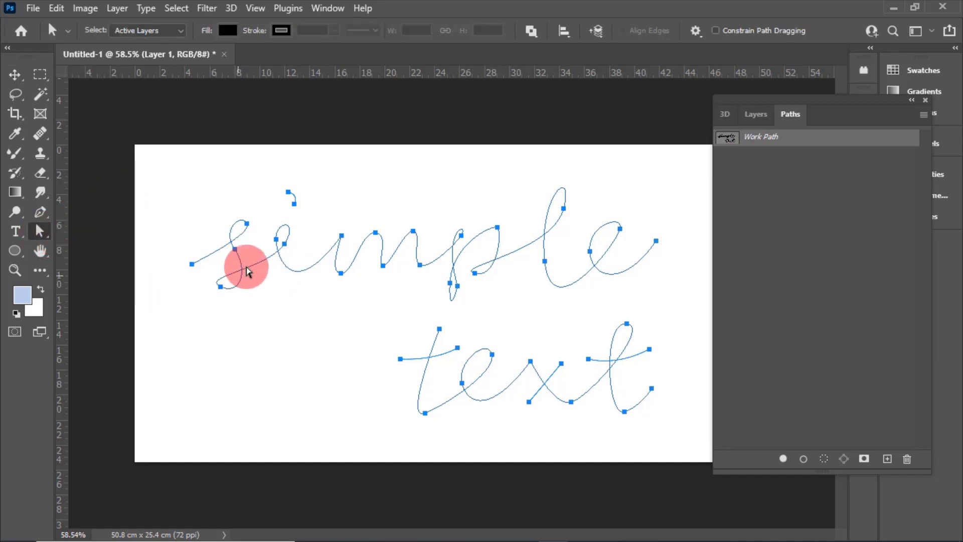
{"action": "left_click", "coordinate": [231, 246]}
{"action": "left_click_drag", "start_coordinate": [222, 231], "coordinate": [194, 220]}
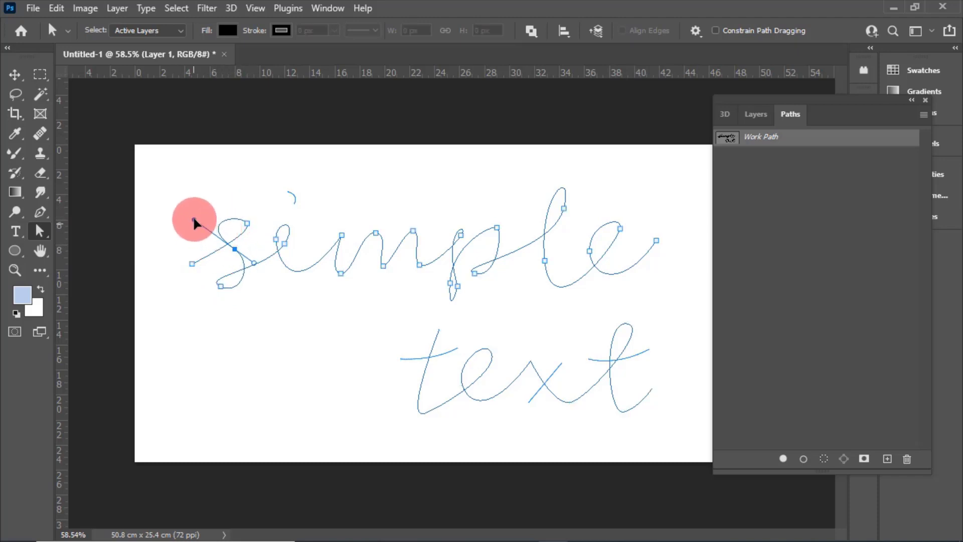
{"action": "left_click_drag", "start_coordinate": [254, 265], "coordinate": [280, 281]}
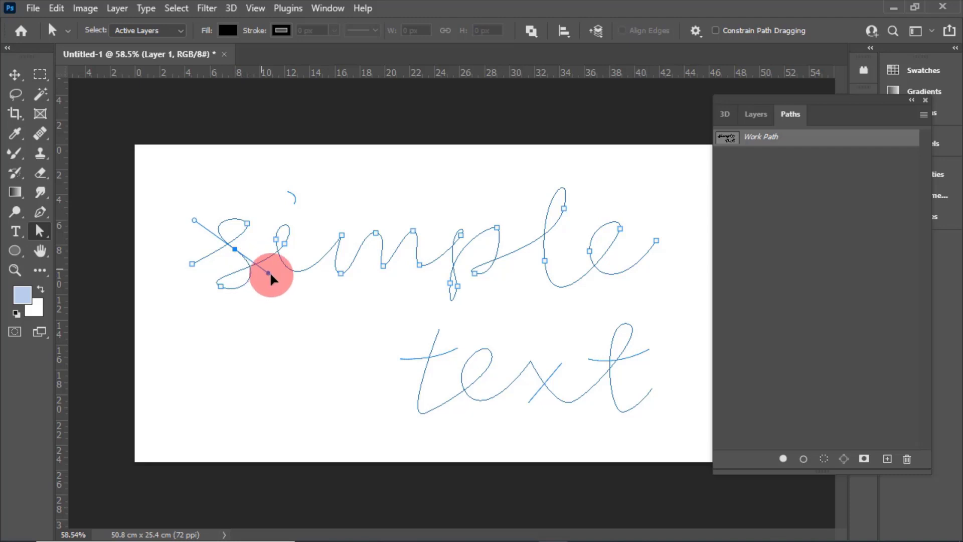
{"action": "mouse_move", "coordinate": [220, 286]}
{"action": "left_mouse_down"}
{"action": "mouse_move", "coordinate": [204, 282]}
{"action": "mouse_move", "coordinate": [225, 304]}
{"action": "mouse_move", "coordinate": [200, 277]}
{"action": "left_mouse_up"}
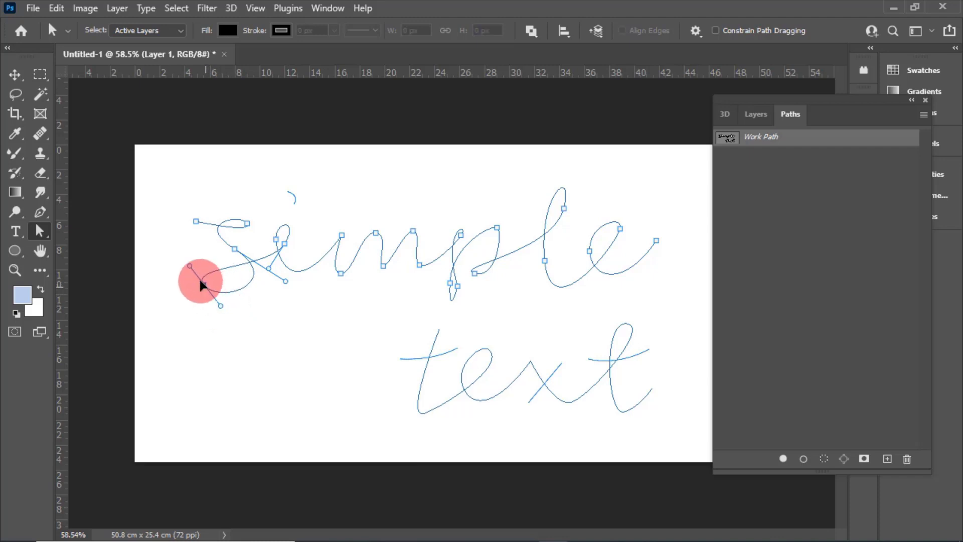
{"action": "mouse_move", "coordinate": [285, 246]}
{"action": "left_mouse_down"}
{"action": "mouse_move", "coordinate": [283, 232]}
{"action": "mouse_move", "coordinate": [280, 241]}
{"action": "left_mouse_up"}
- Rework the final 't' and 'x' curves, then select the entire work path
{"action": "left_click_drag", "start_coordinate": [603, 322], "coordinate": [637, 343]}
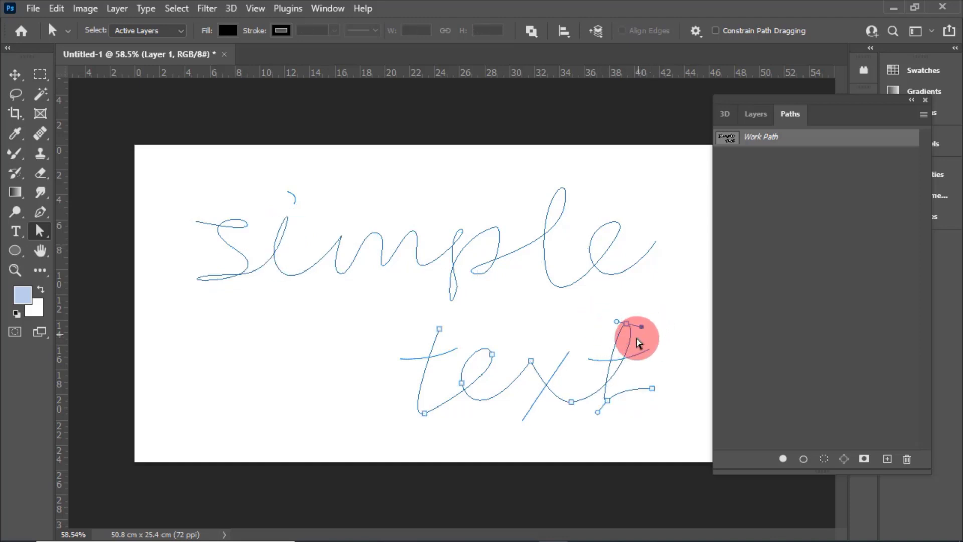
{"action": "mouse_move", "coordinate": [571, 402]}
{"action": "left_mouse_down"}
{"action": "mouse_move", "coordinate": [585, 402]}
{"action": "mouse_move", "coordinate": [580, 409]}
{"action": "left_mouse_up"}
{"action": "left_click", "coordinate": [630, 326]}
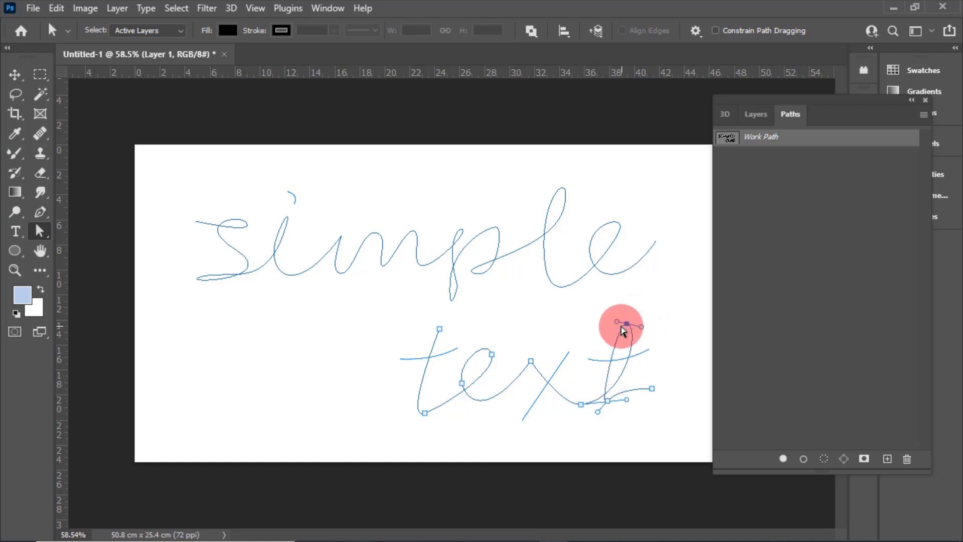
{"action": "left_click_drag", "start_coordinate": [617, 324], "coordinate": [608, 319]}
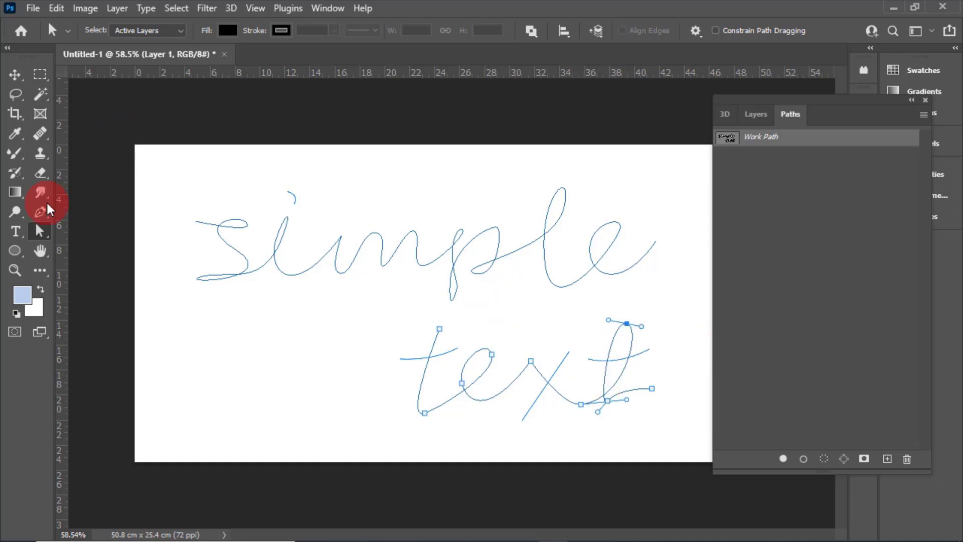
{"action": "left_click", "coordinate": [46, 231]}
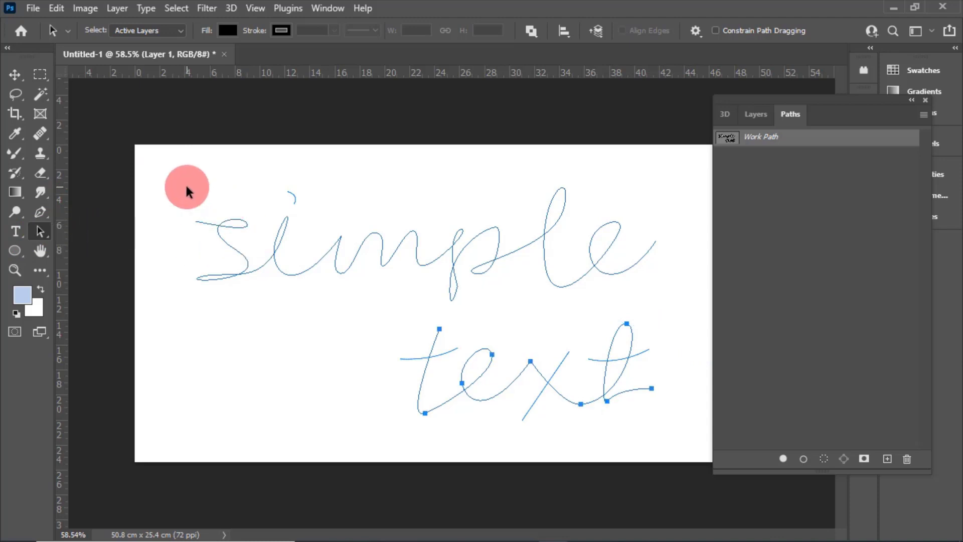
{"action": "mouse_move", "coordinate": [186, 186]}
{"action": "left_mouse_down"}
{"action": "mouse_move", "coordinate": [619, 400]}
{"action": "mouse_move", "coordinate": [666, 400]}
{"action": "left_mouse_up"}
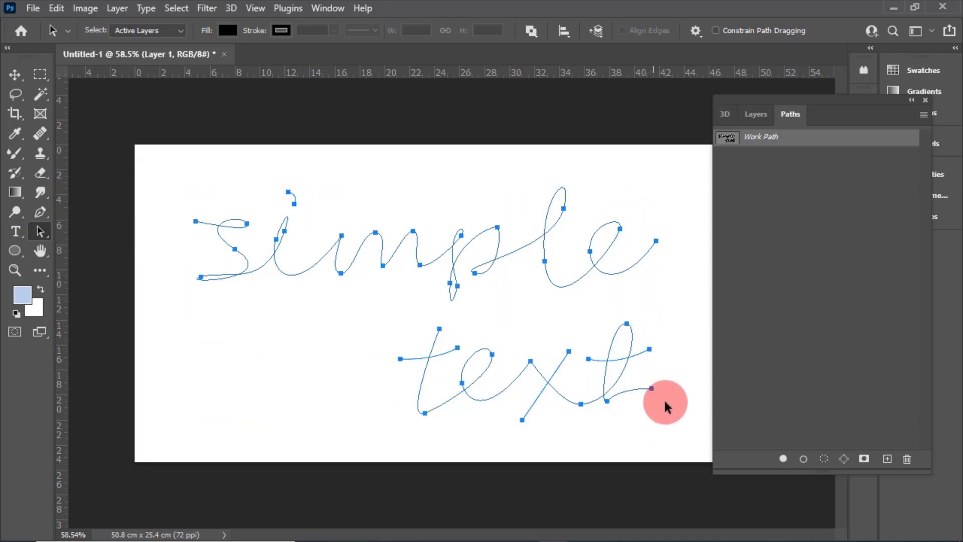
- Stroke the reshaped path with the red-to-yellow mixer brush and deselect it
{"action": "right_click", "coordinate": [595, 268]}
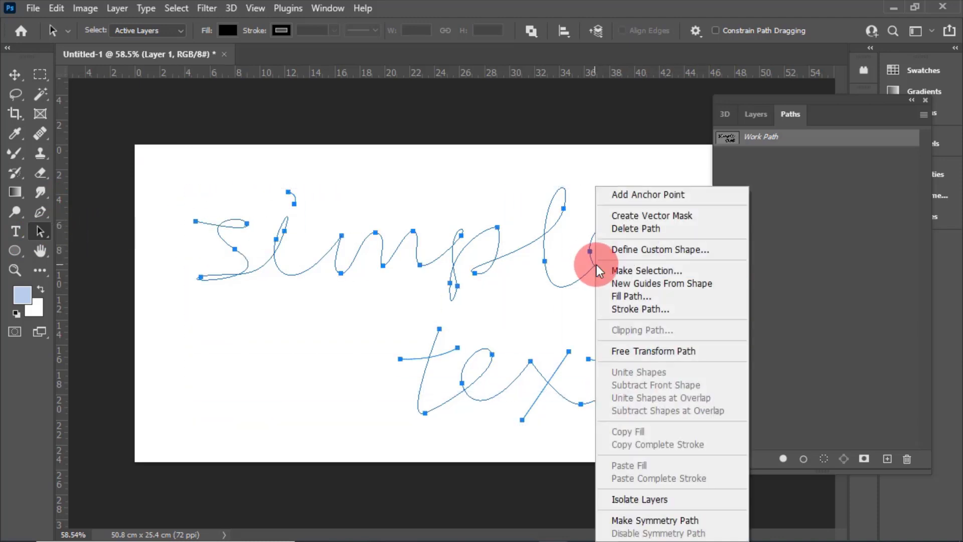
{"action": "left_click", "coordinate": [650, 308]}
{"action": "left_click", "coordinate": [582, 195]}
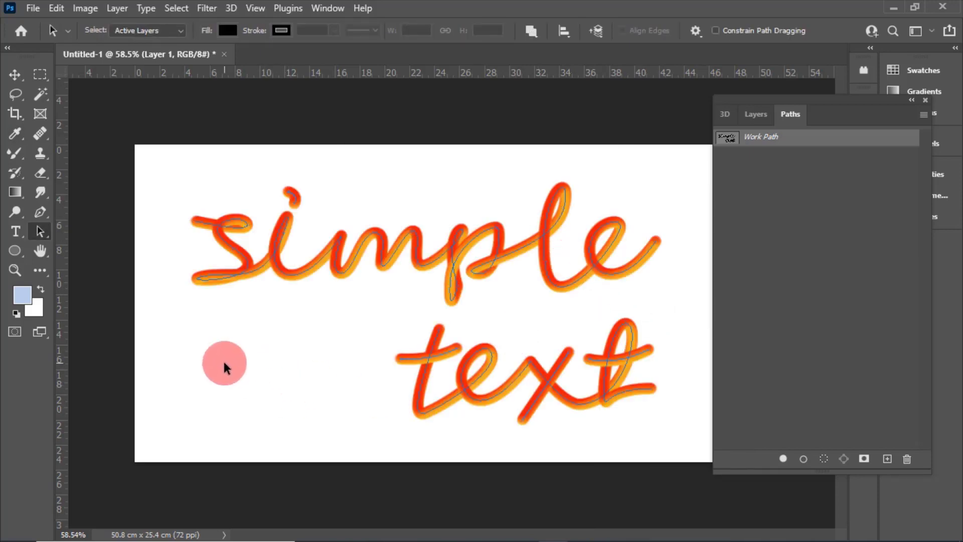
{"action": "left_click", "coordinate": [823, 307]}
- Verify in Layers that the stroke sits on Layer 1, then return to Paths
{"action": "left_click", "coordinate": [770, 176]}
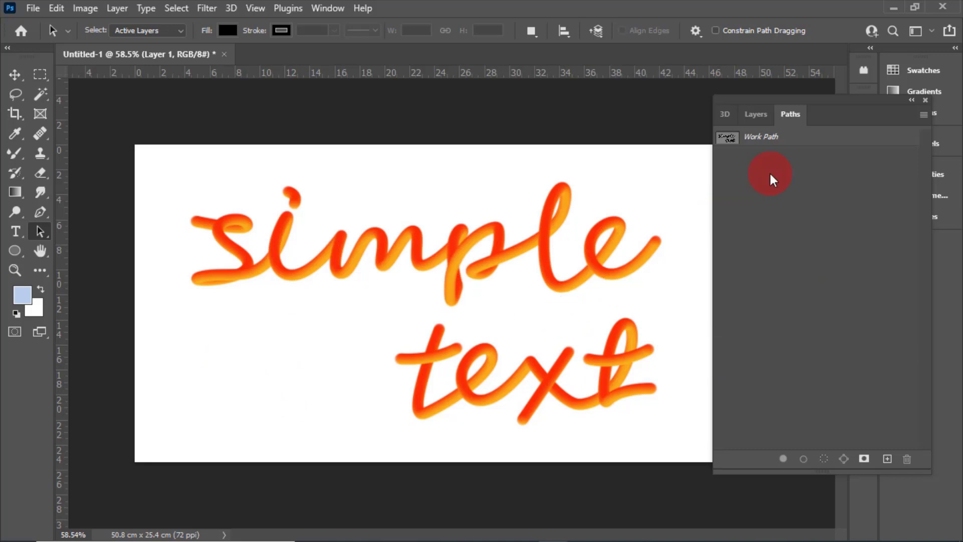
{"action": "left_click", "coordinate": [756, 114]}
{"action": "left_click", "coordinate": [780, 216]}
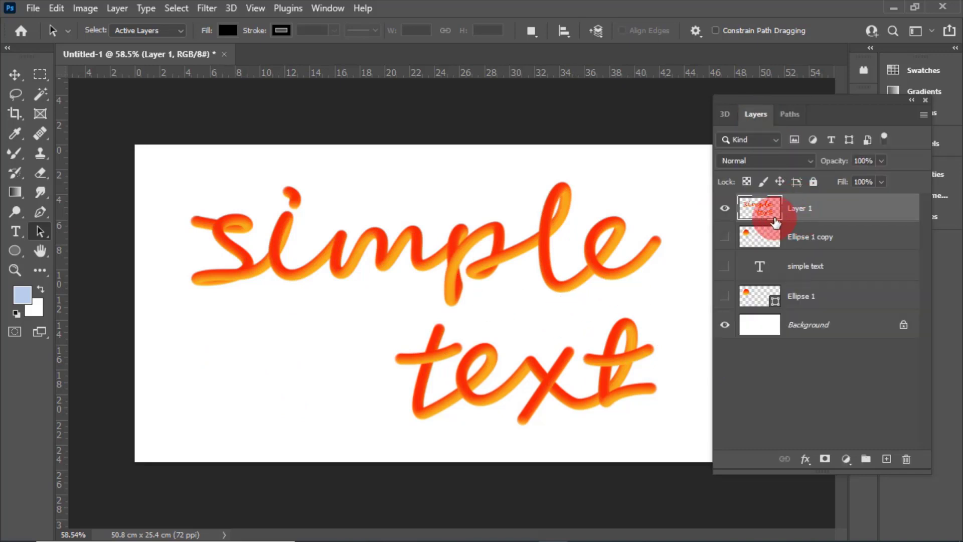
{"action": "left_click", "coordinate": [806, 212]}
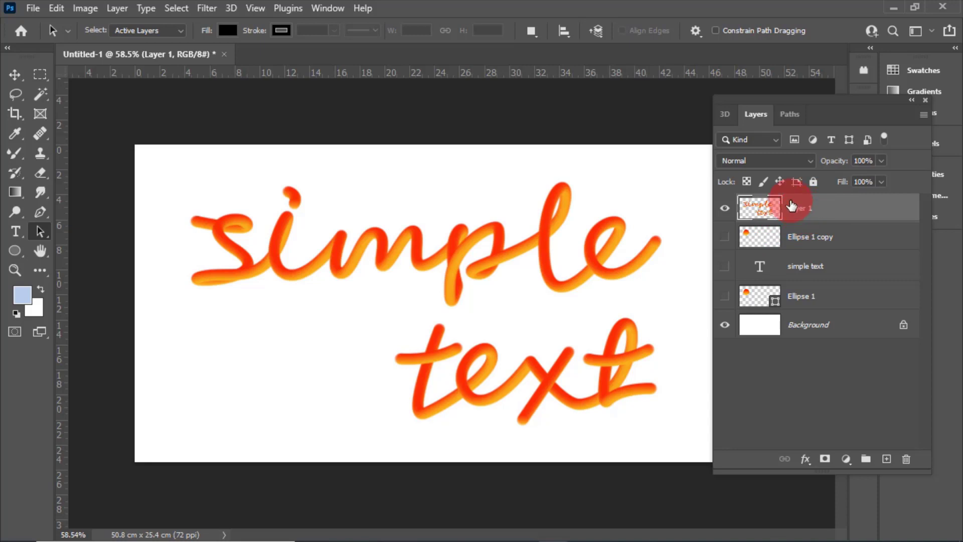
{"action": "left_click", "coordinate": [791, 116]}
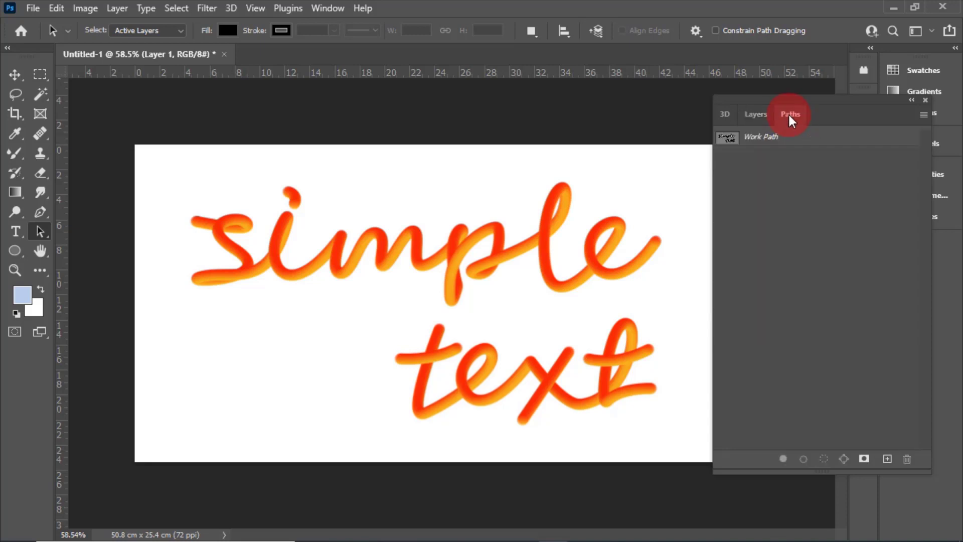